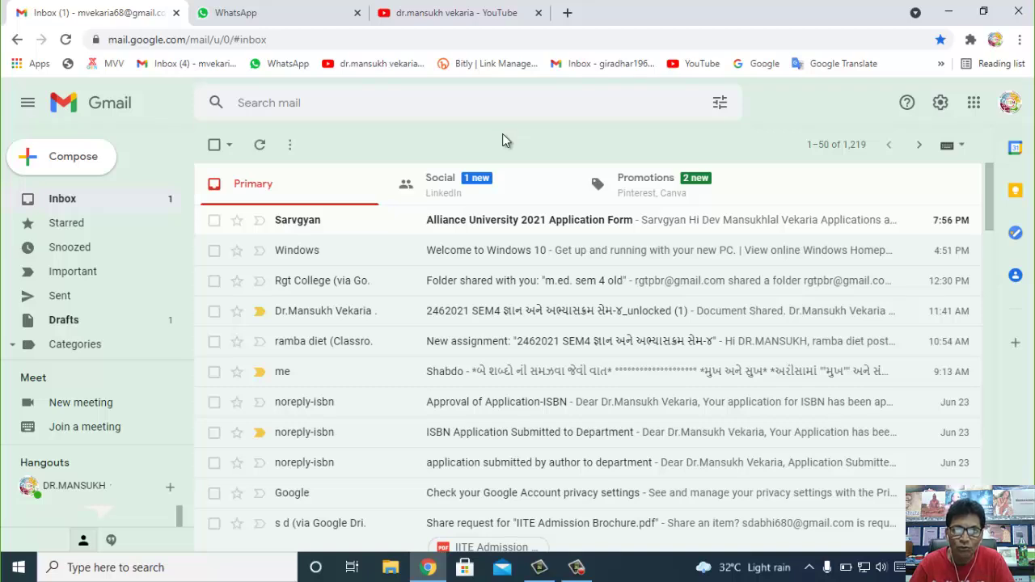
- Search Google for 'new account' in a new browser tab
click(567, 16)
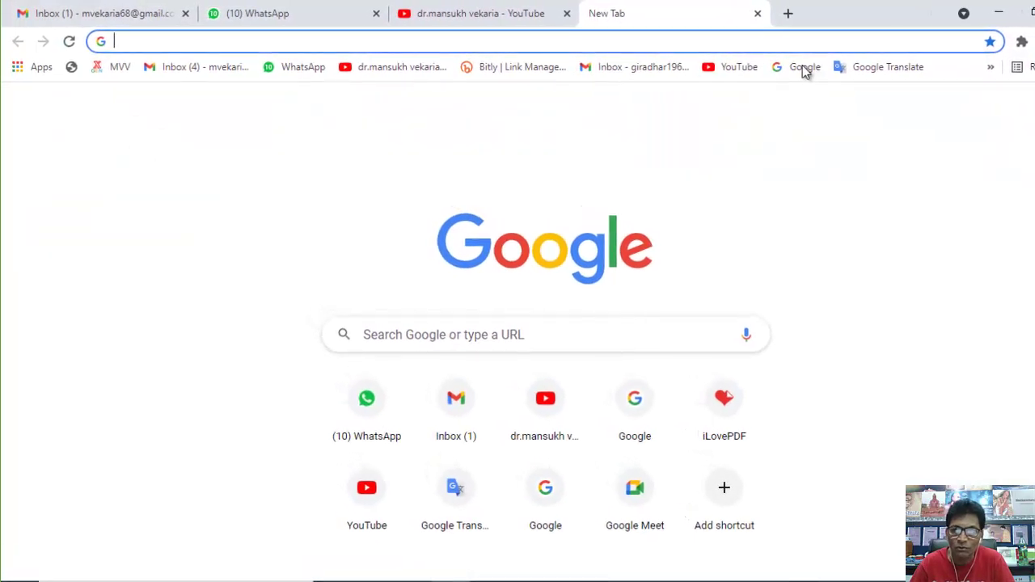
click(788, 65)
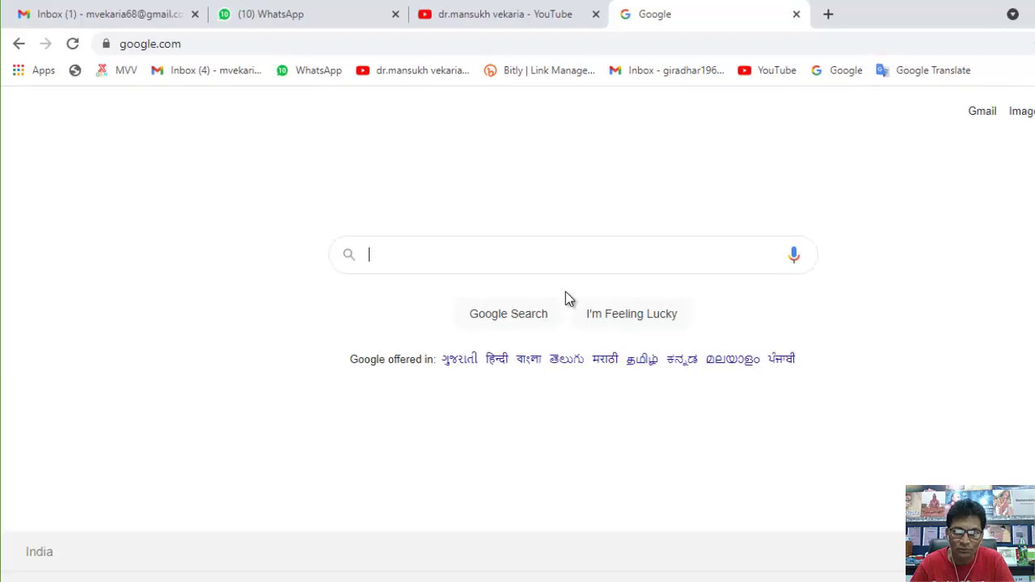
click(394, 259)
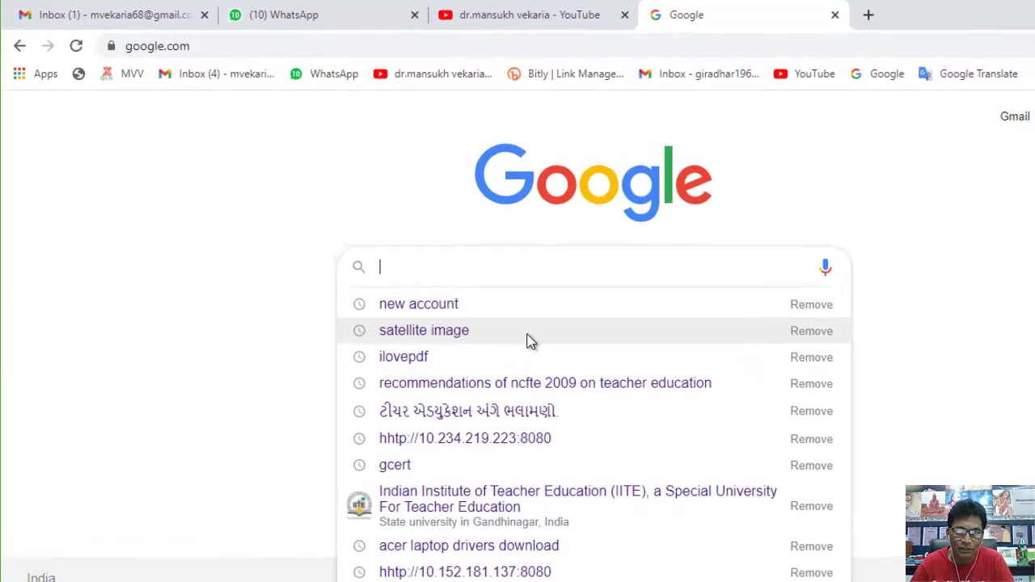
text(new )
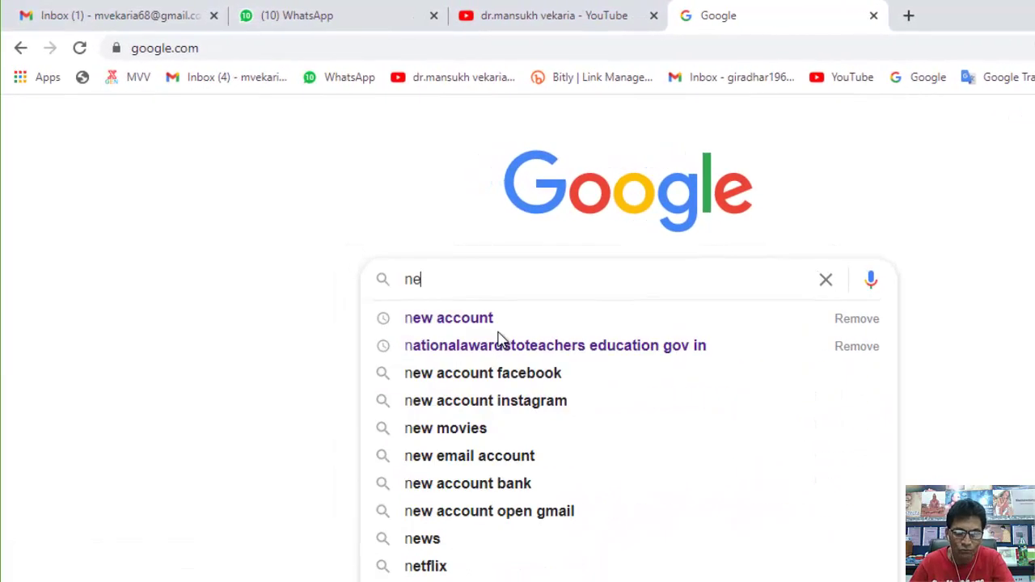
text(acc)
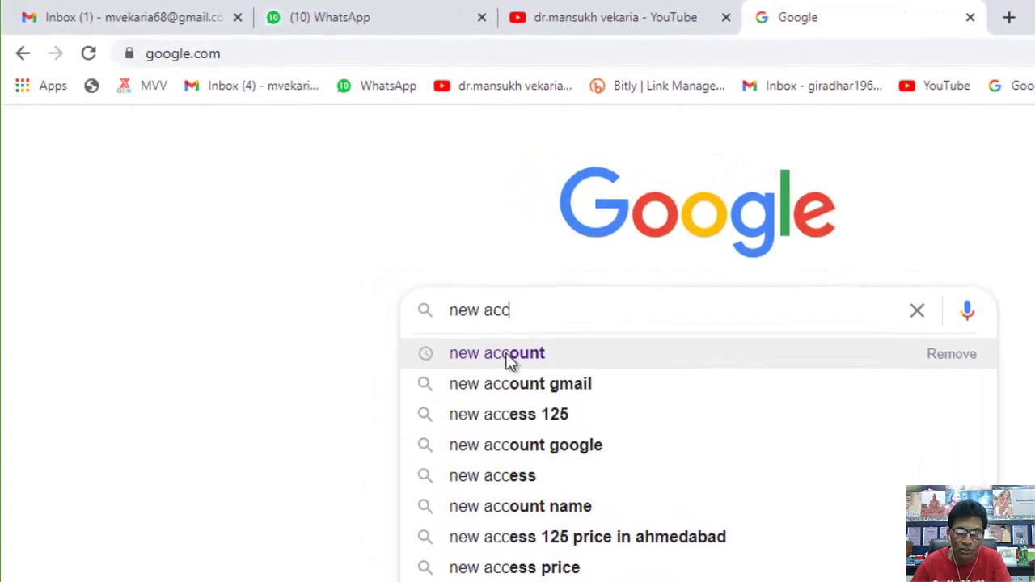
click(511, 361)
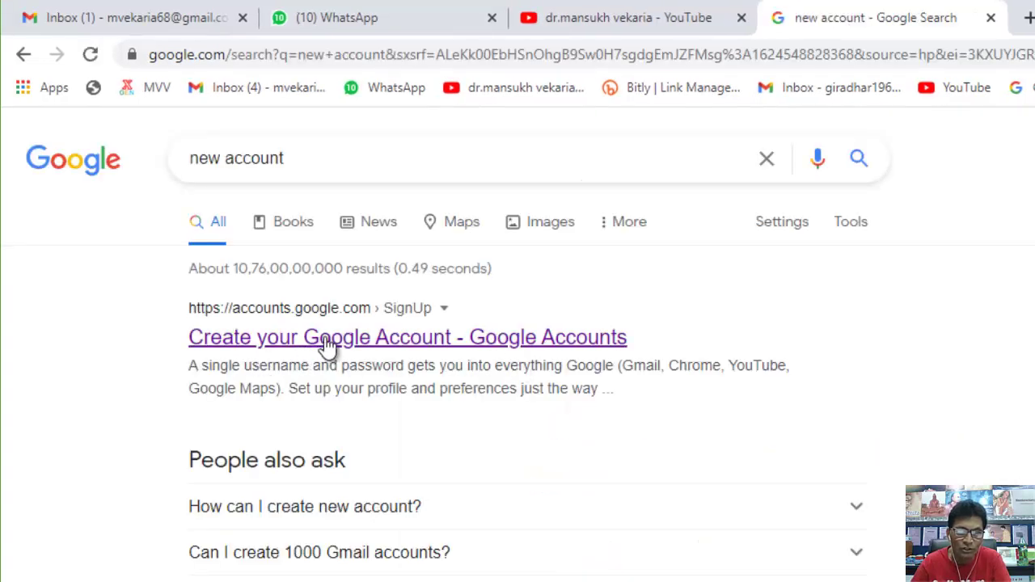
- Open the Create your Google Account sign-up form
click(396, 339)
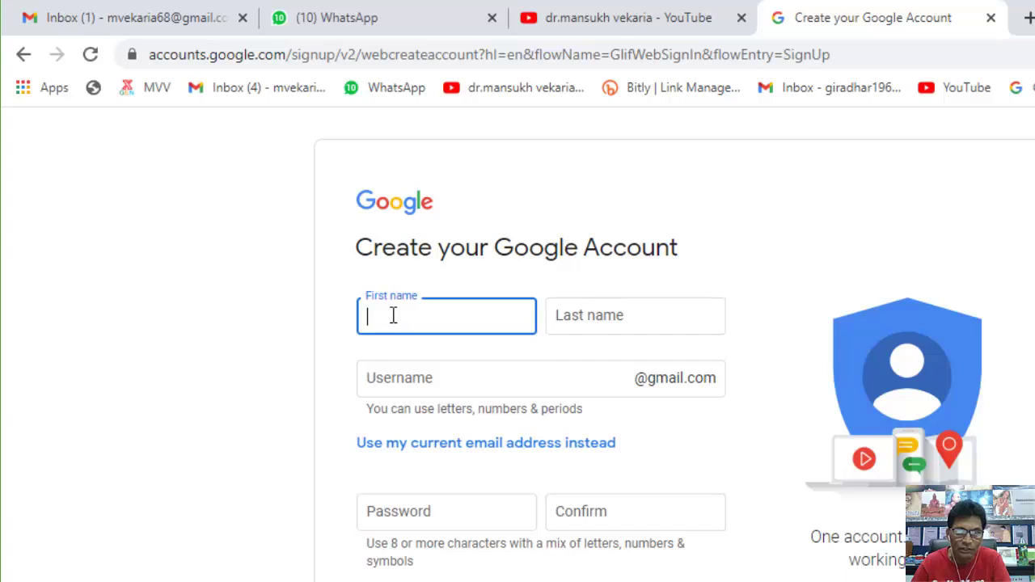
click(850, 317)
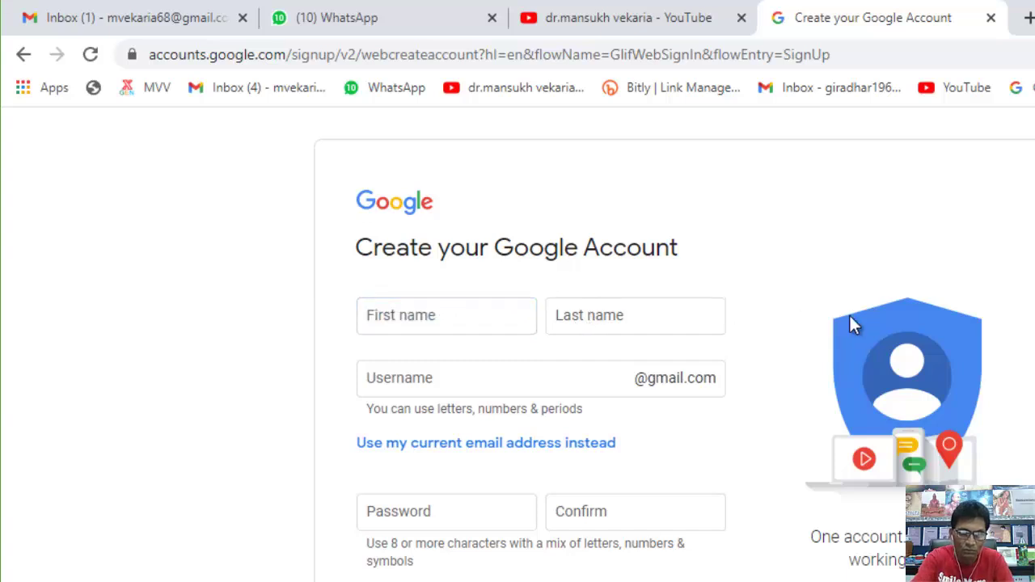
click(406, 383)
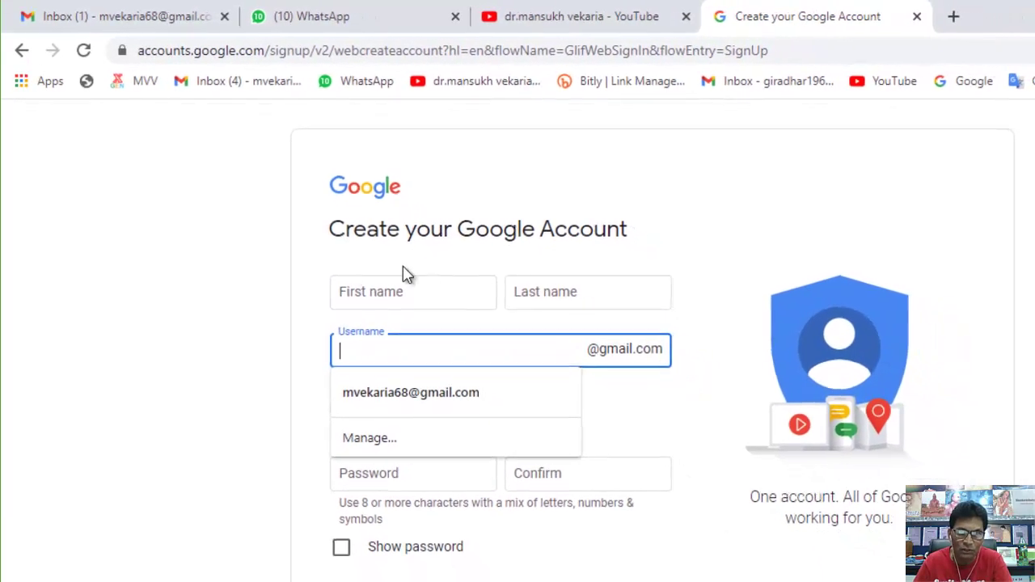
- Enter a first name, a last name and a first trial username
click(373, 292)
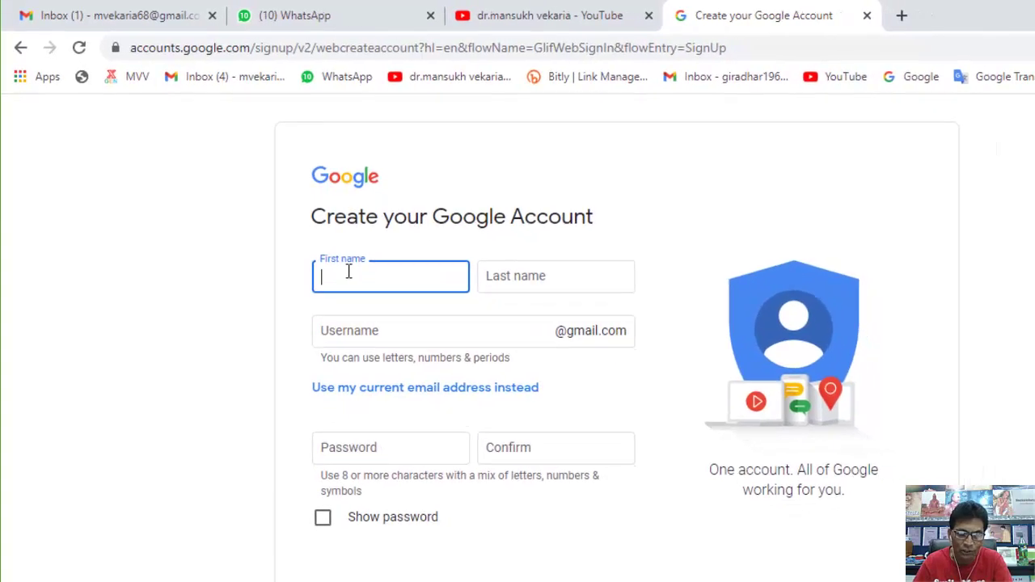
text(dh)
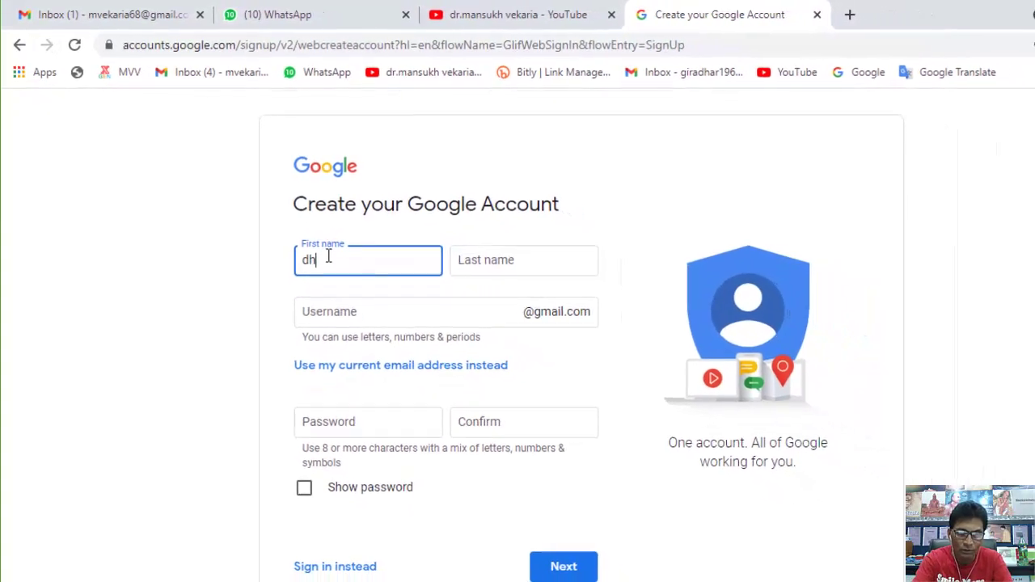
text(as)
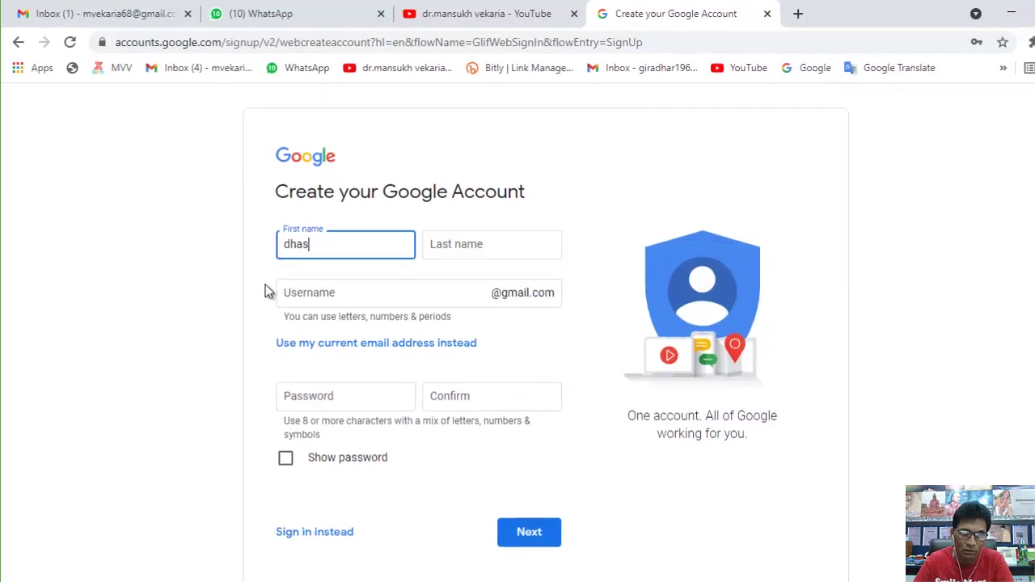
click(511, 244)
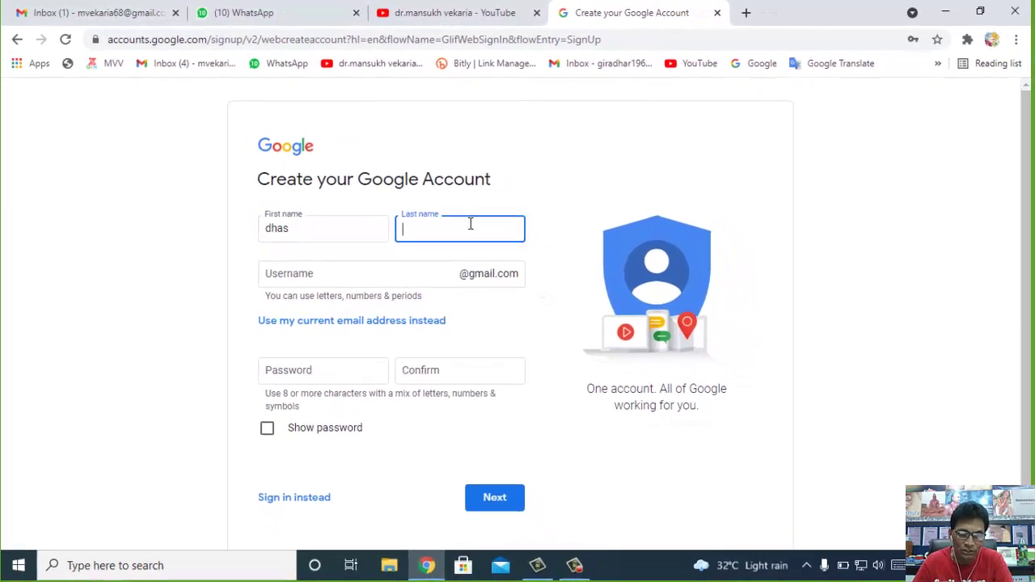
text(AAD)
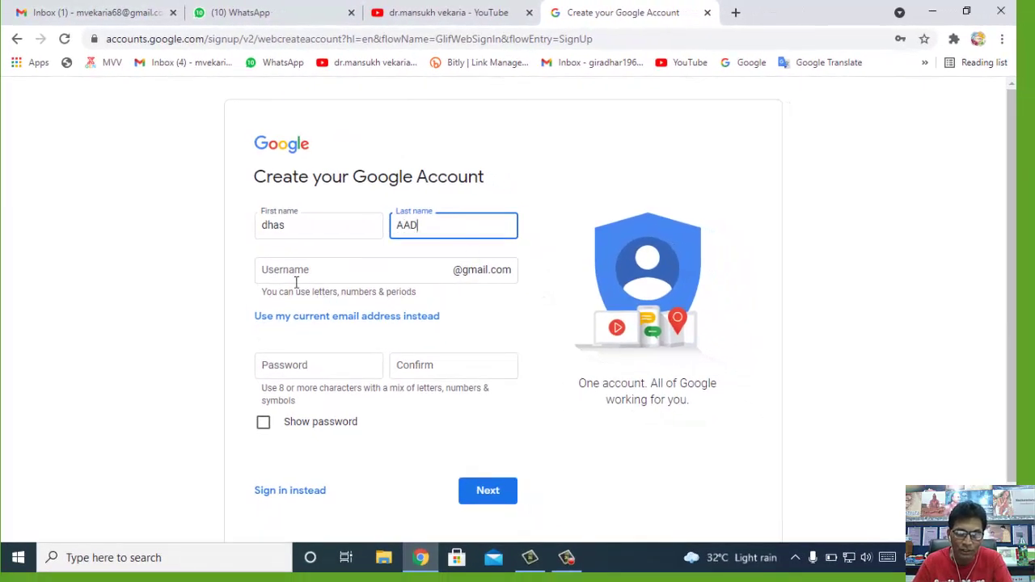
click(296, 274)
text(A)
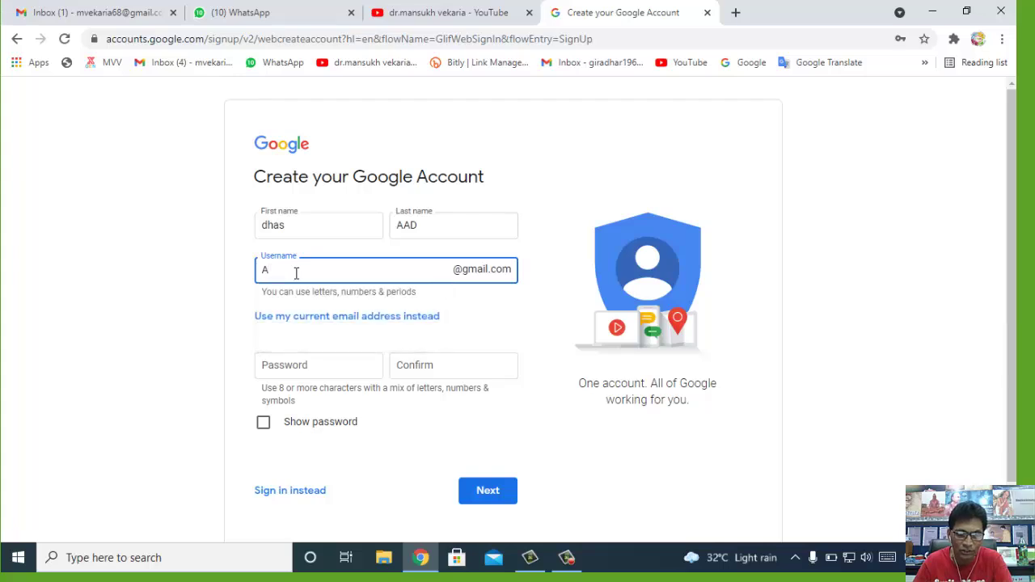
text(BCD)
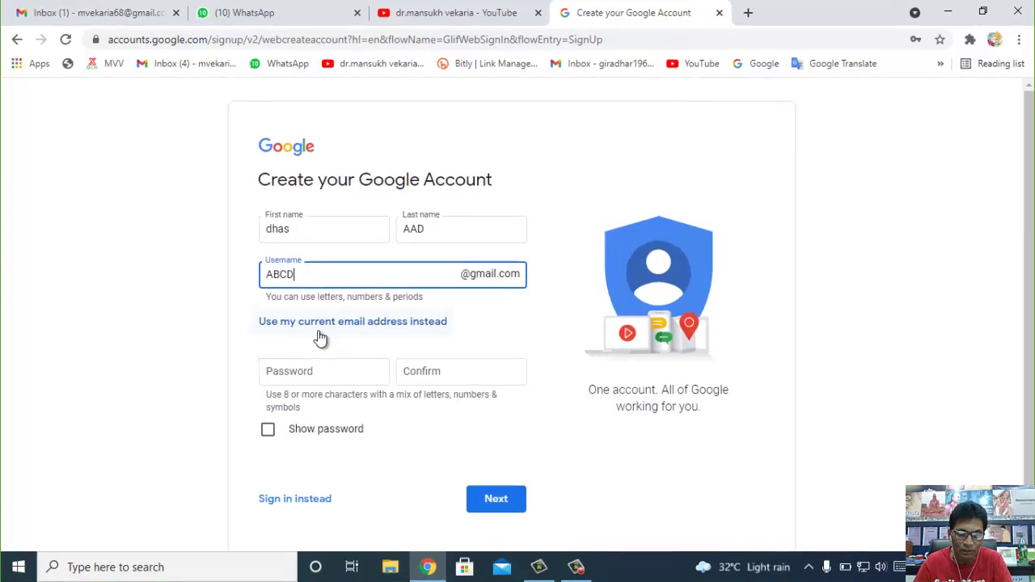
- Lengthen the username by adding the digits 123 and have it checked
click(322, 338)
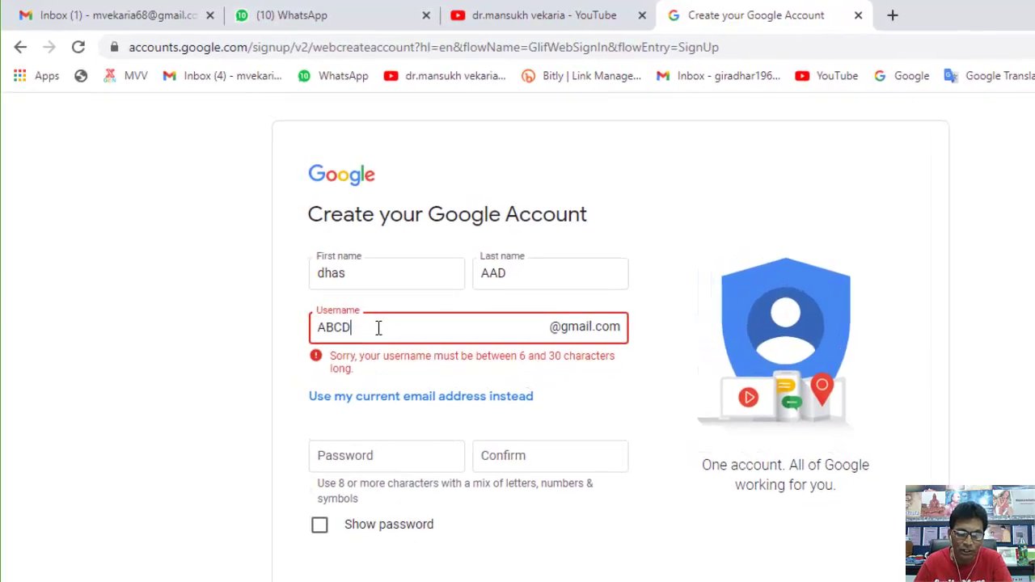
text(123)
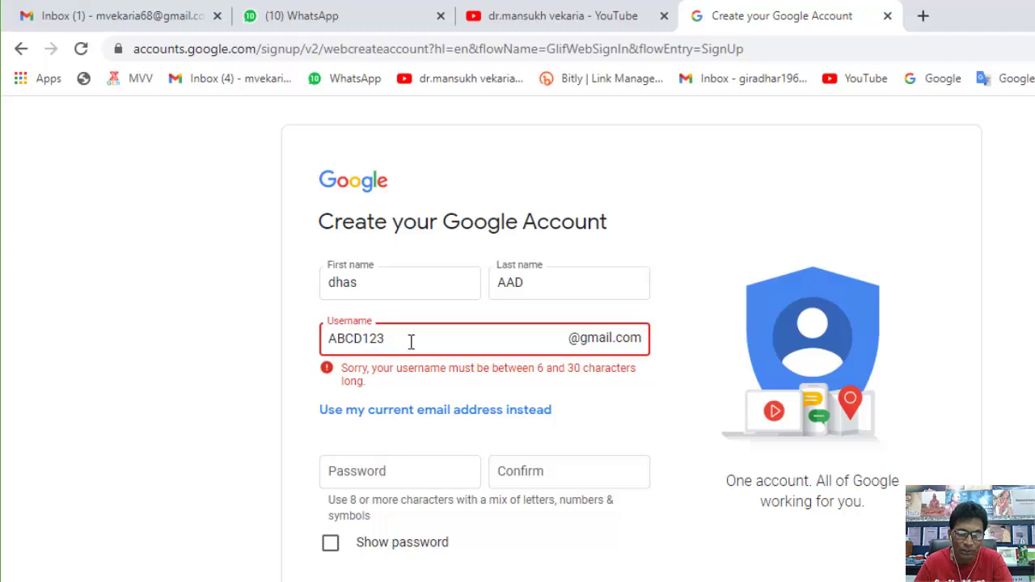
key(Tab)
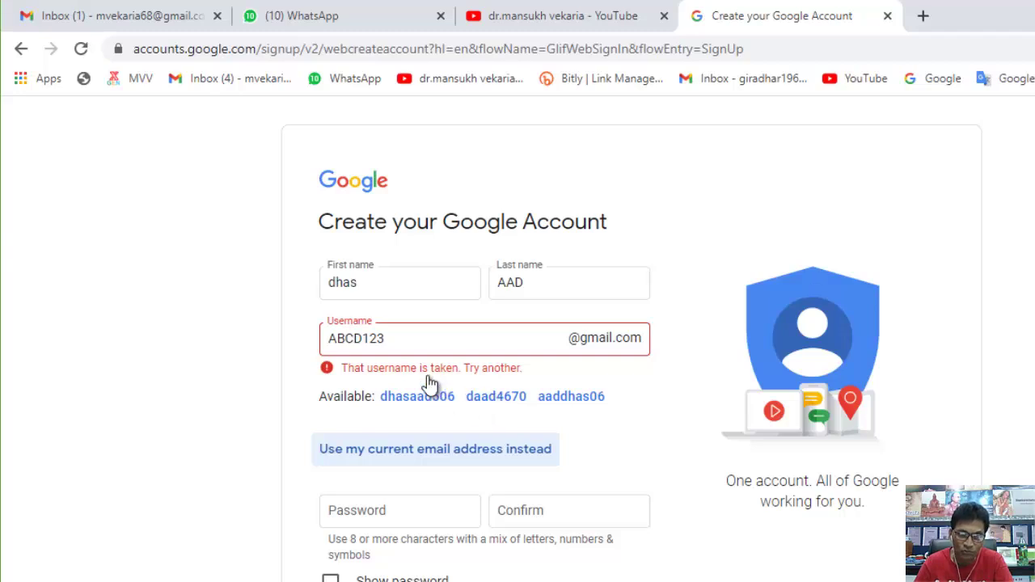
- Insert an '@' before the digits and have the username rechecked
click(400, 340)
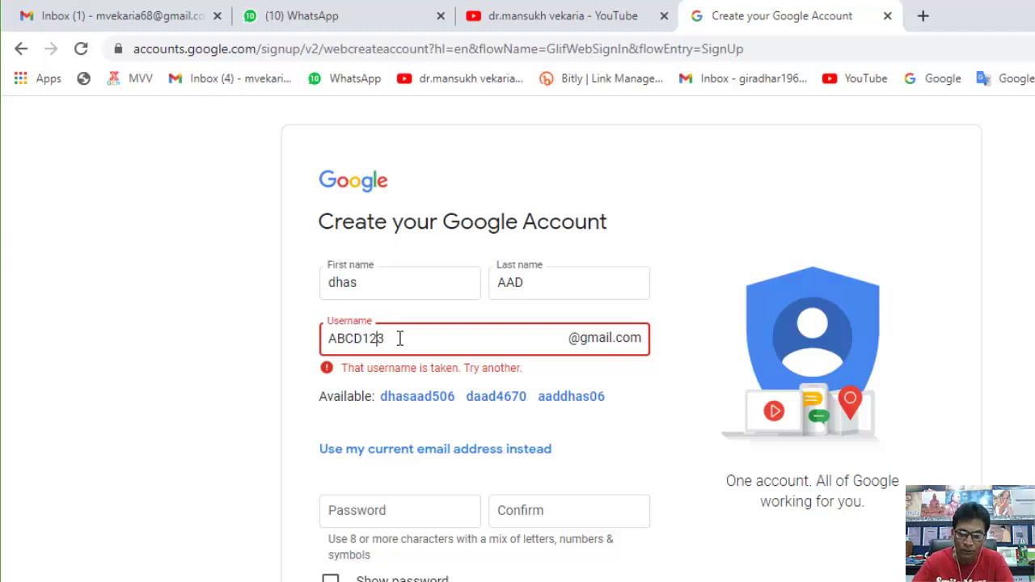
key(Left)
key(Left)
text(@)
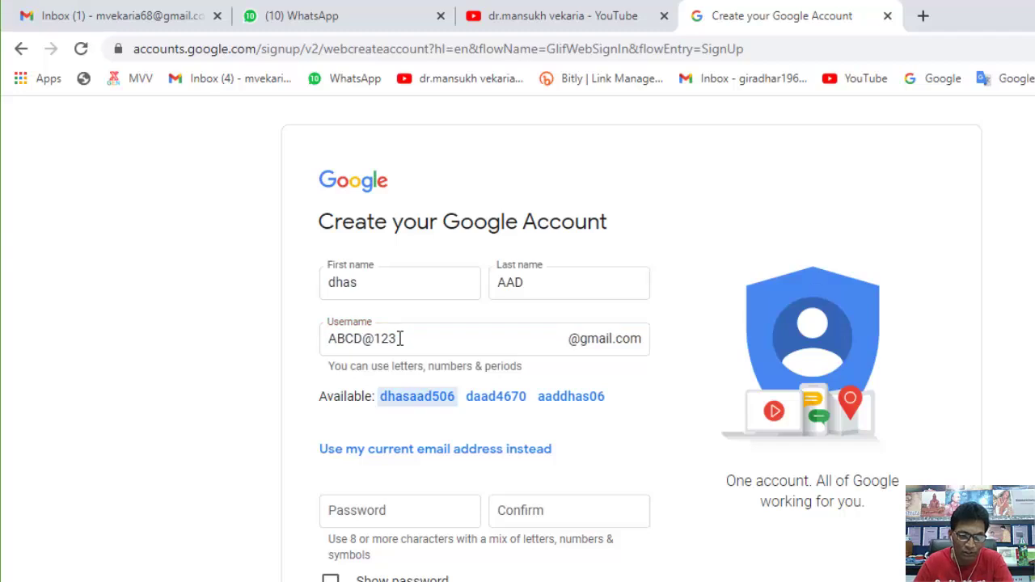
click(406, 360)
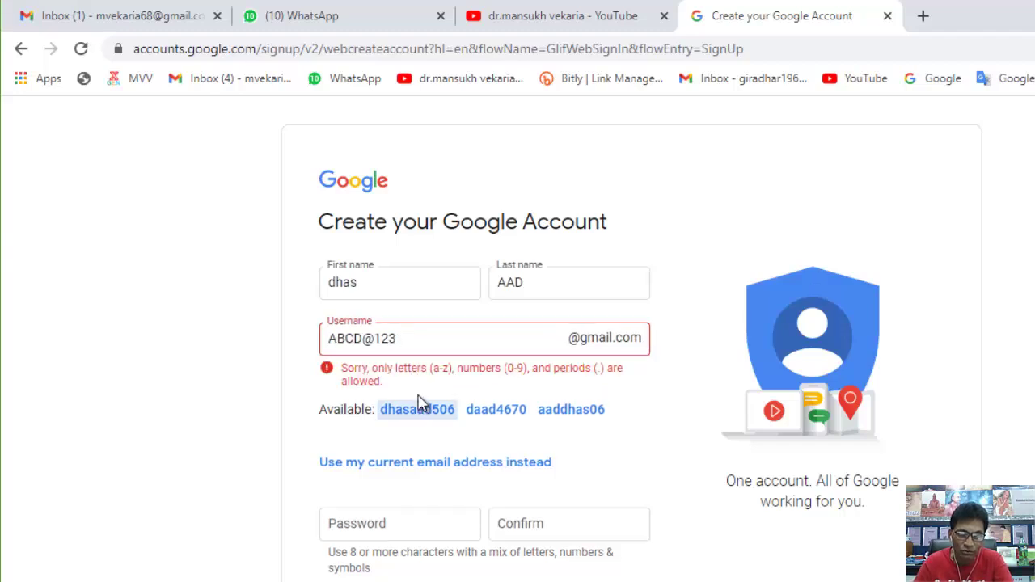
- Replace the '@' with a period, then take the first suggested available username
click(377, 340)
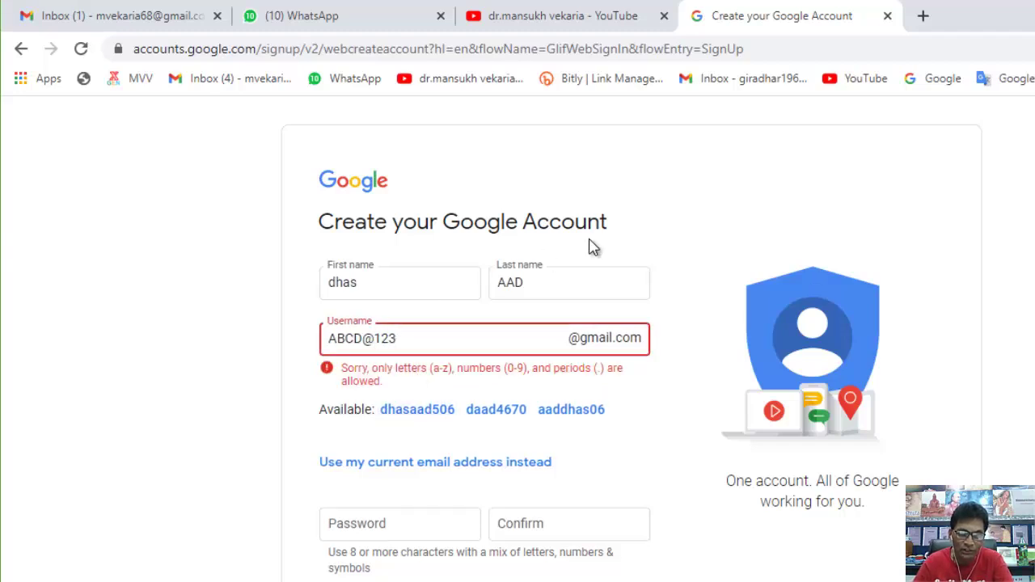
key(BackSpace)
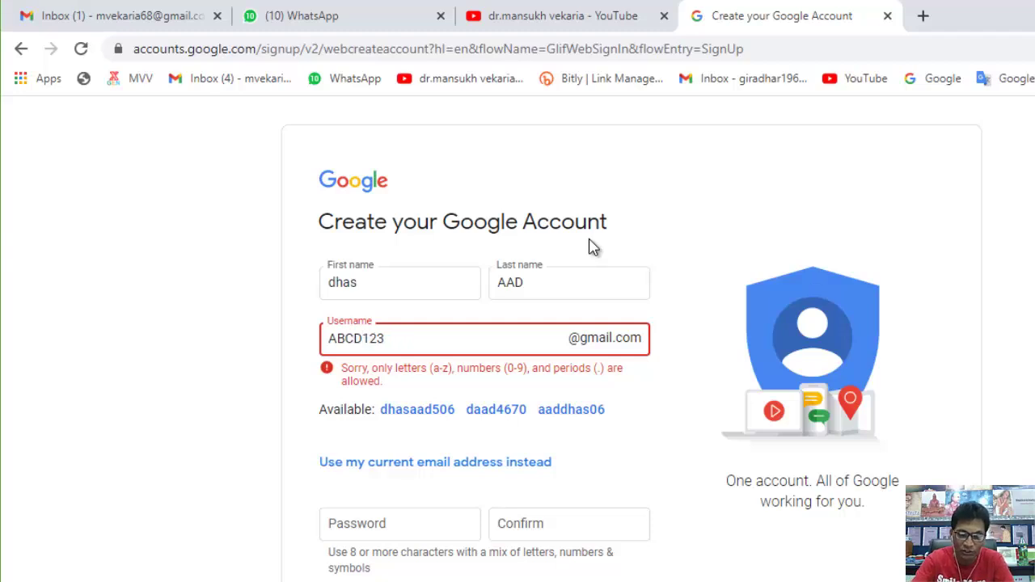
text(.)
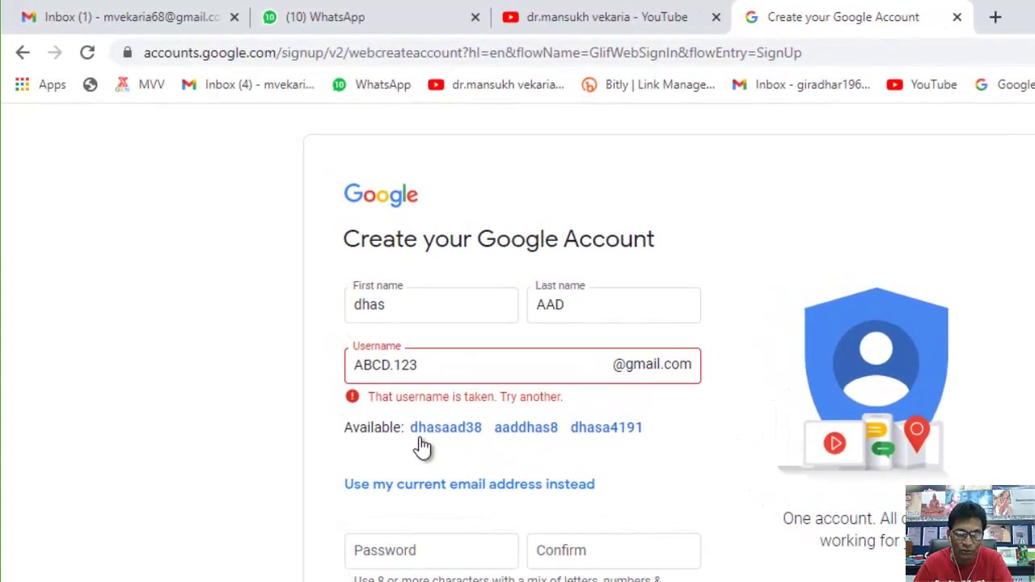
click(446, 441)
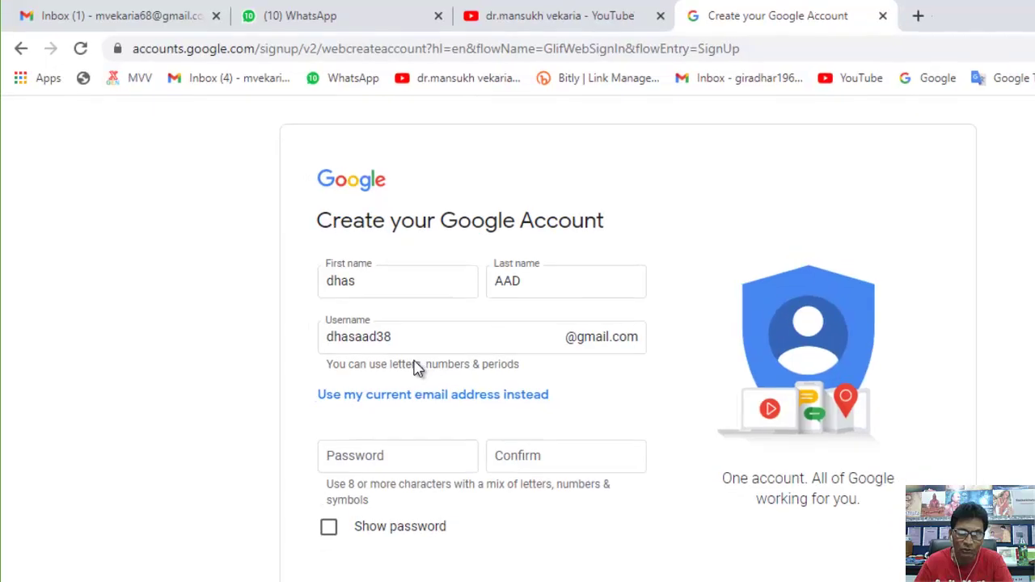
- Enter and confirm the account password with Show password on, then submit the details
click(341, 448)
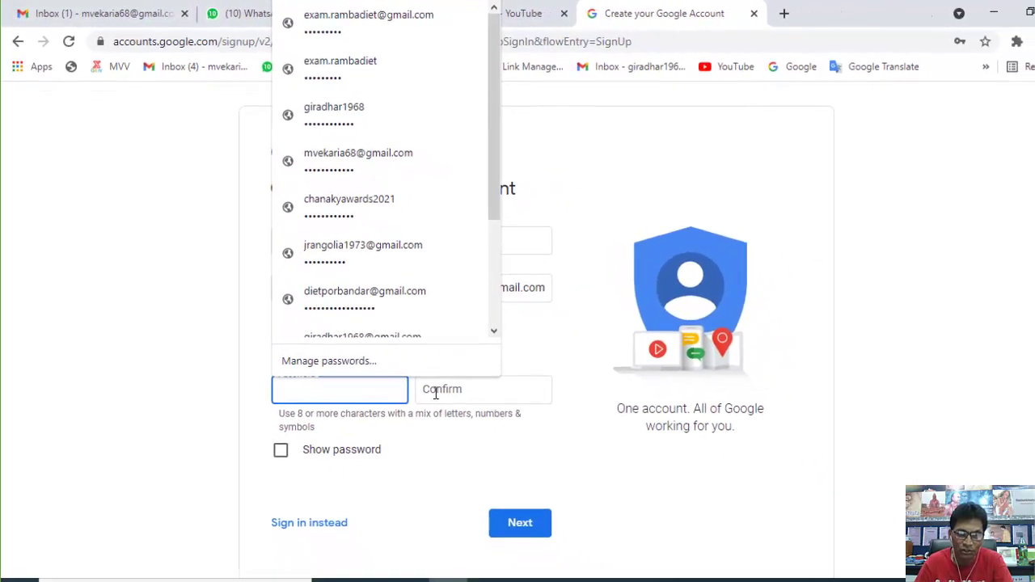
click(462, 417)
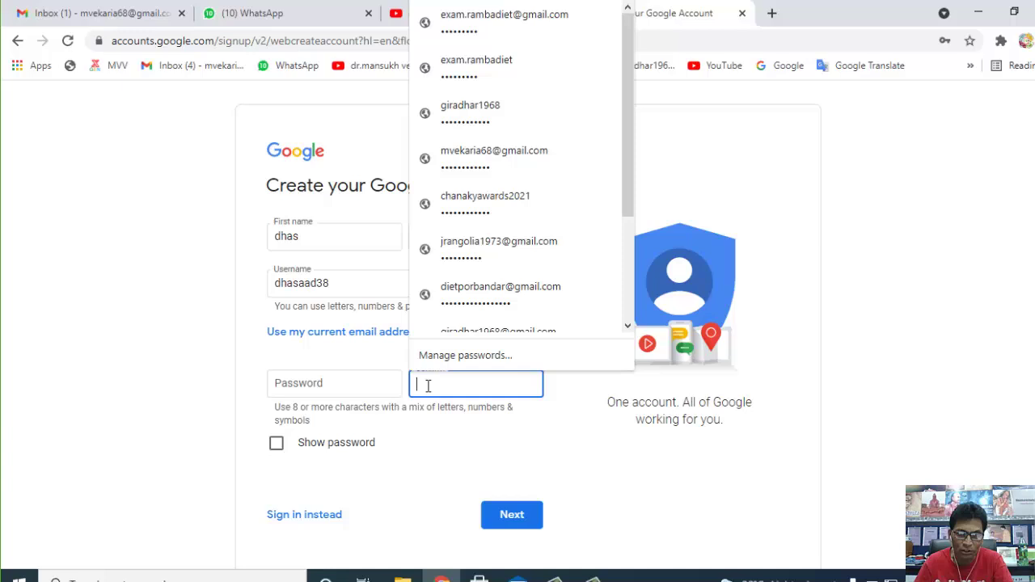
click(277, 444)
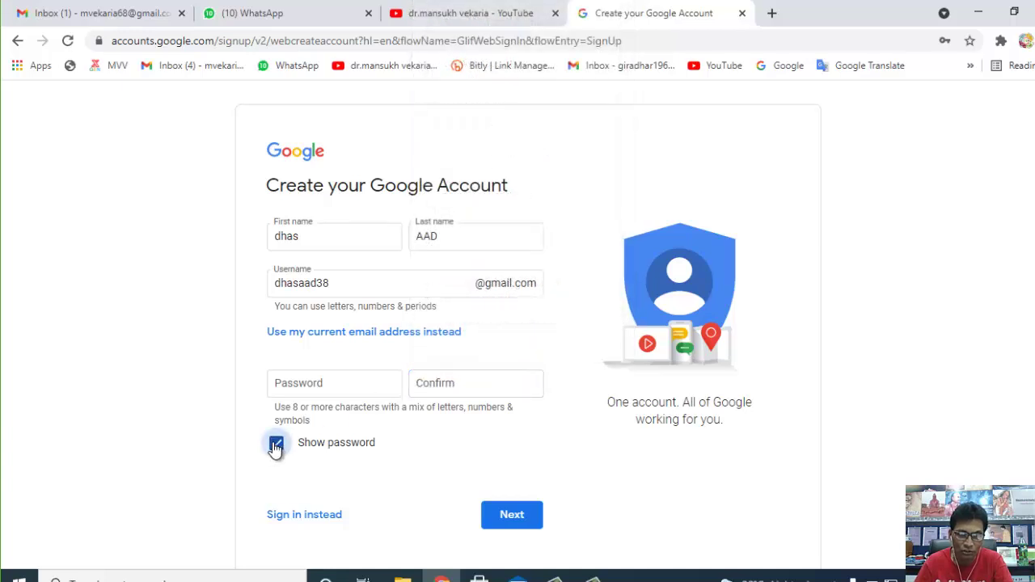
click(328, 387)
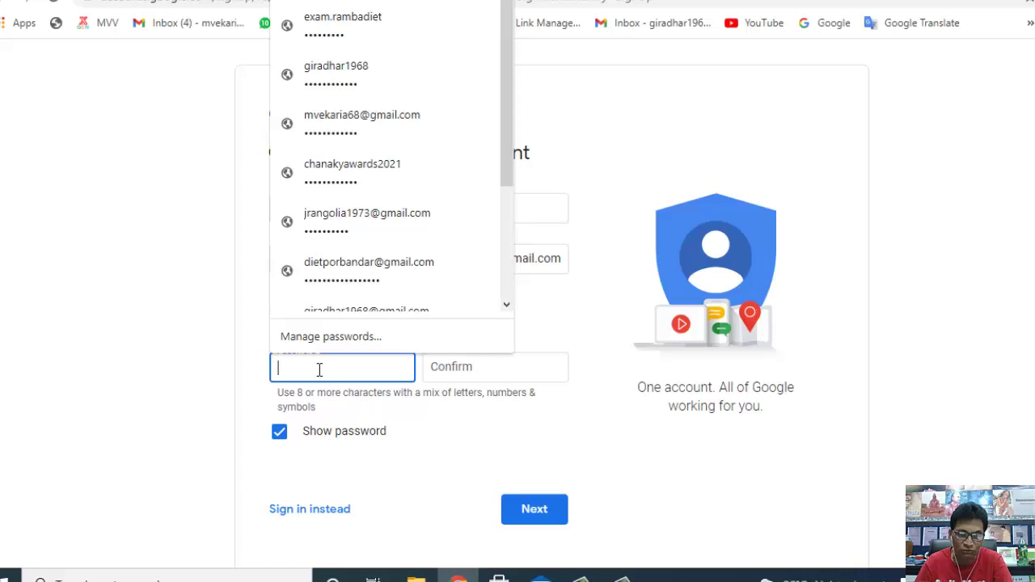
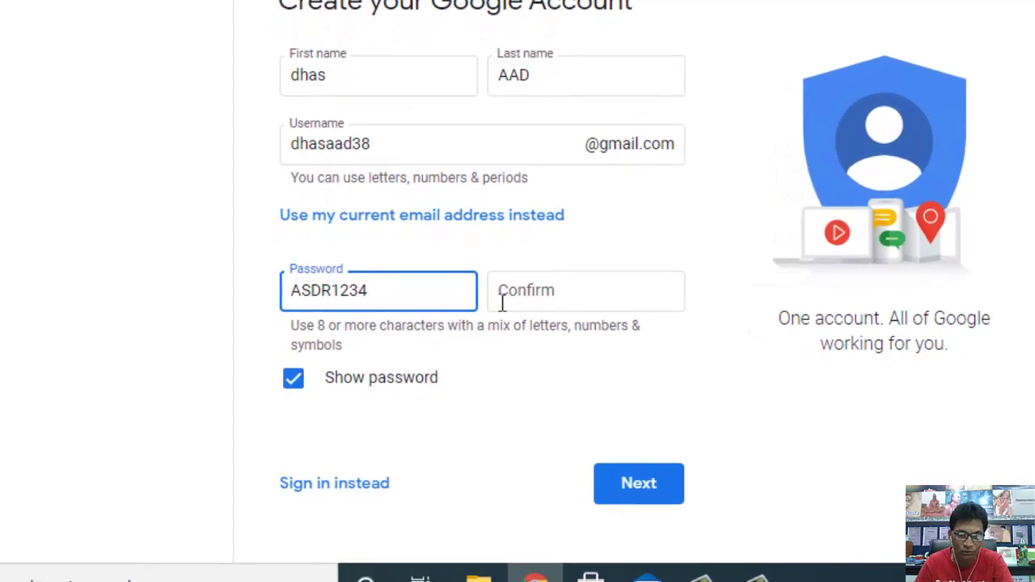
click(527, 297)
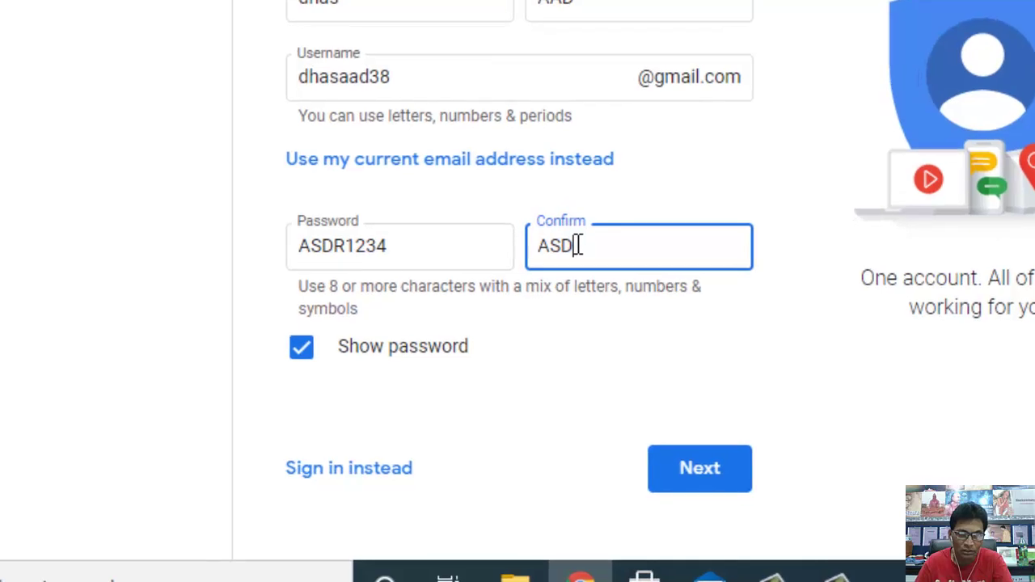
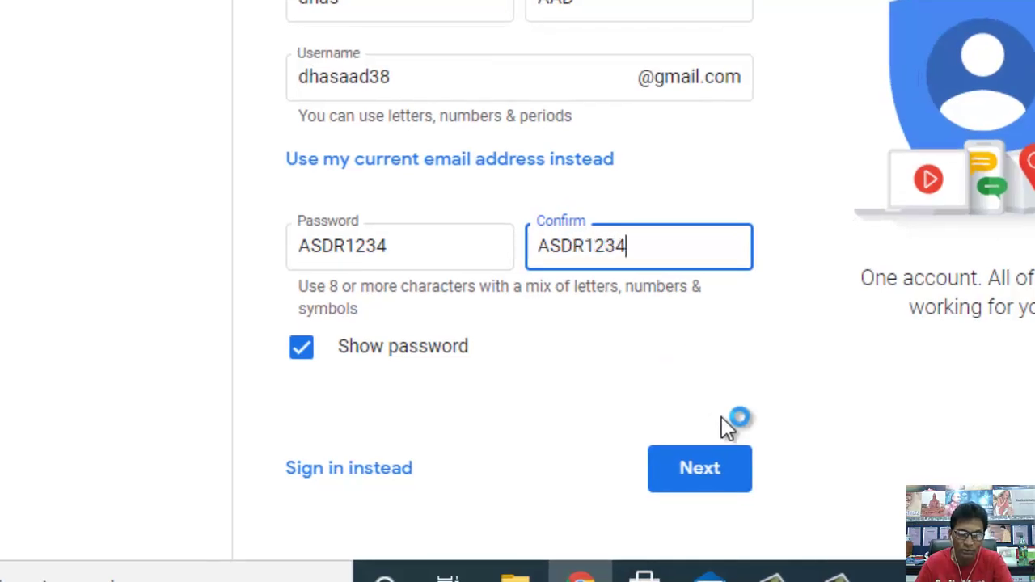
click(697, 469)
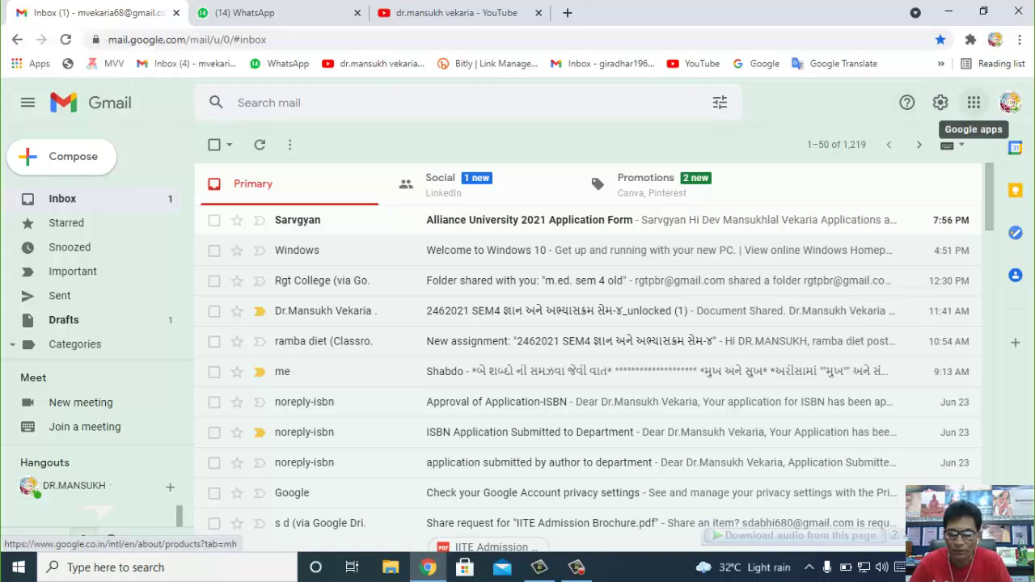
- Launch Classroom from Gmail's Google apps grid
click(973, 103)
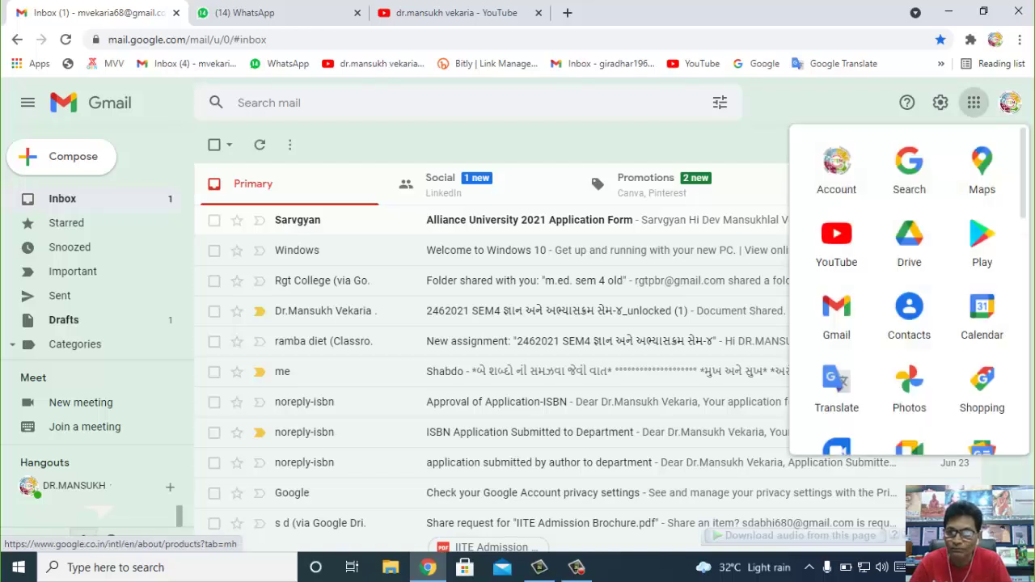
scroll(909, 311, down, 4)
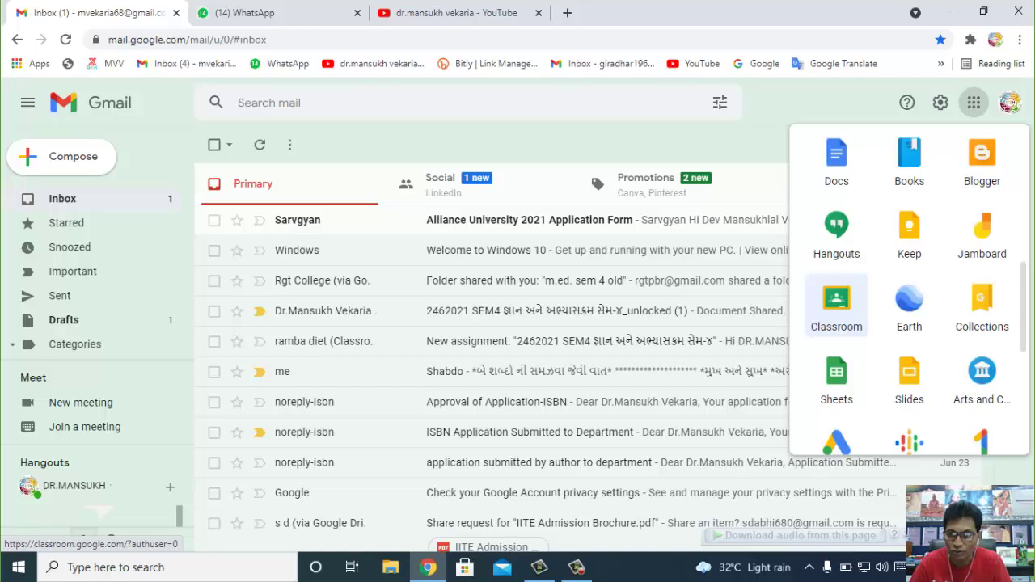
click(837, 305)
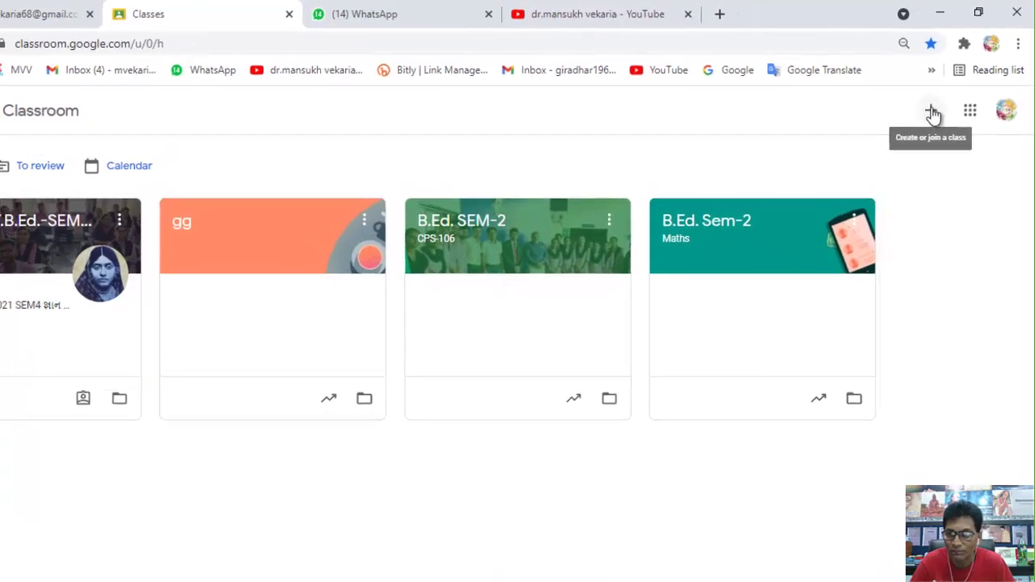
- Choose Create class and accept the not-at-a-school notice to reach the blank form
click(919, 128)
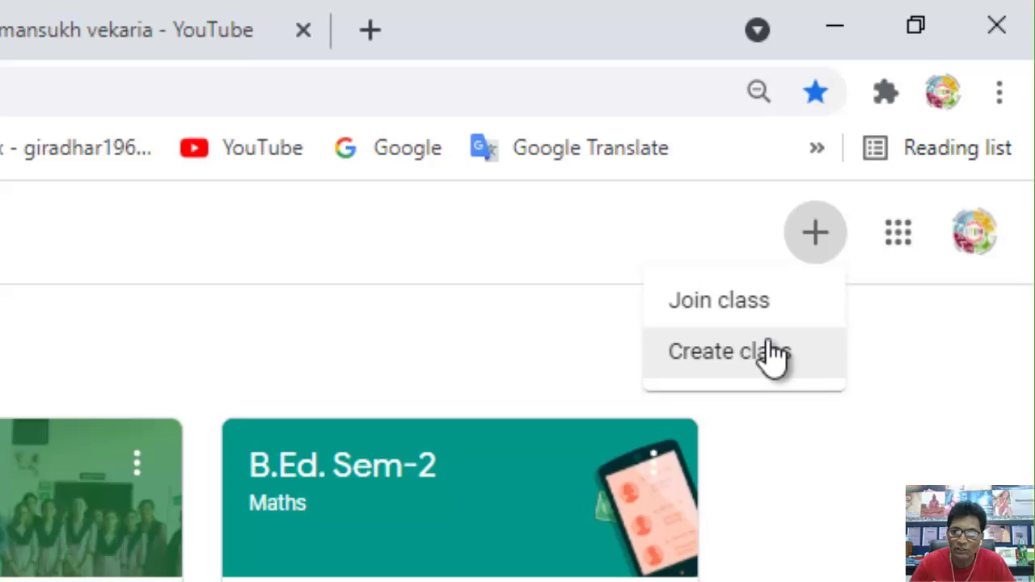
click(773, 353)
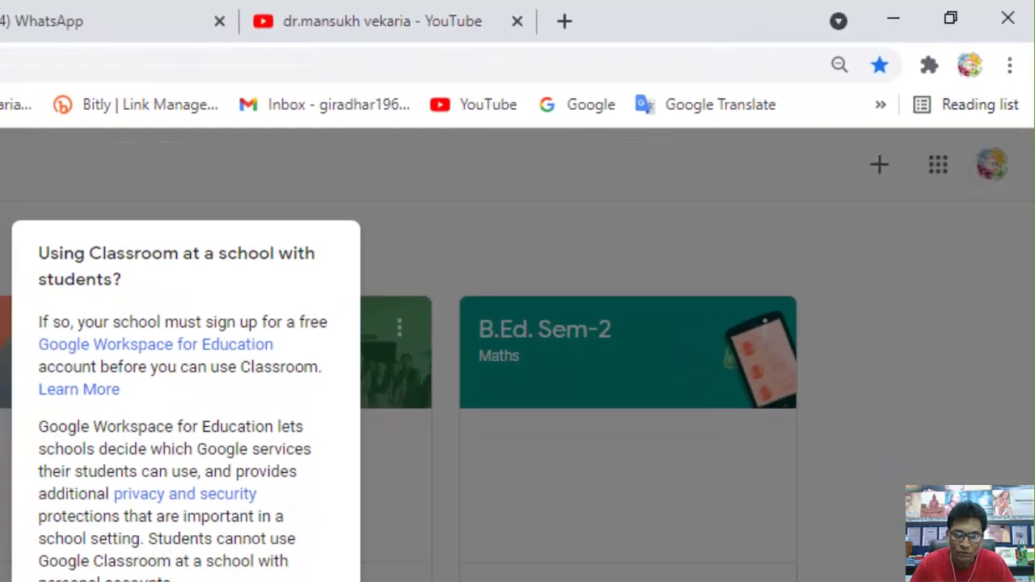
click(232, 551)
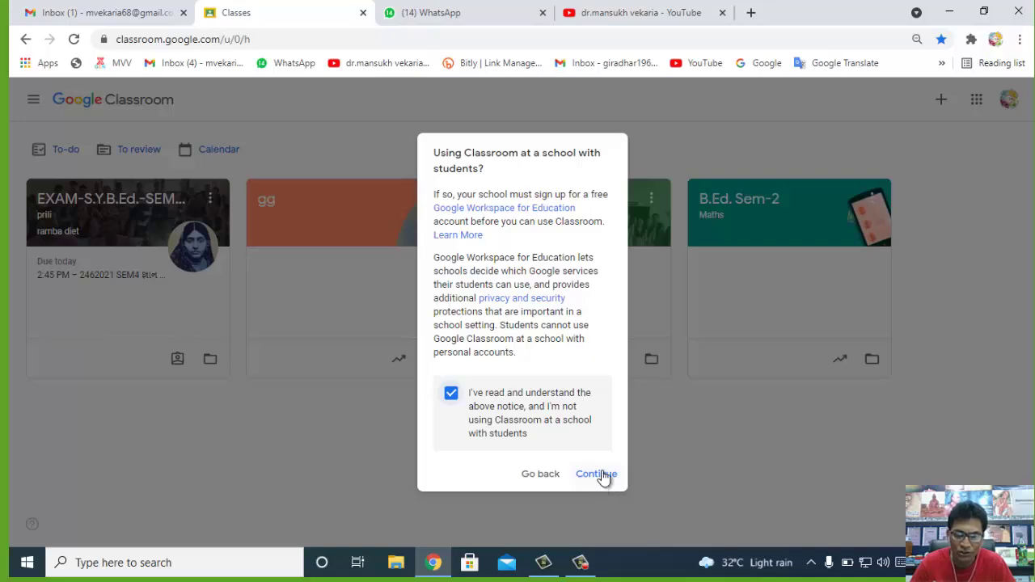
click(602, 475)
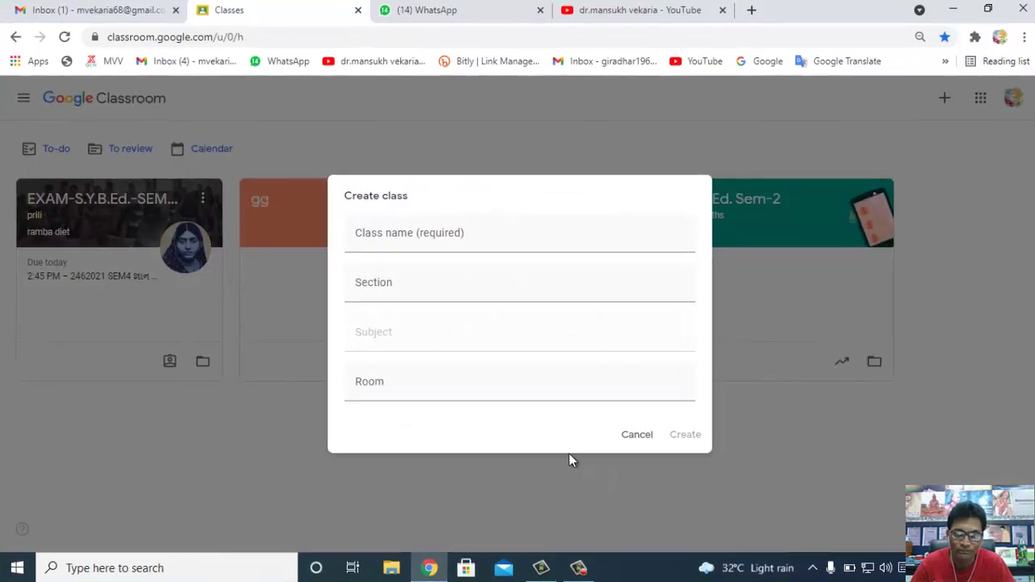
click(376, 247)
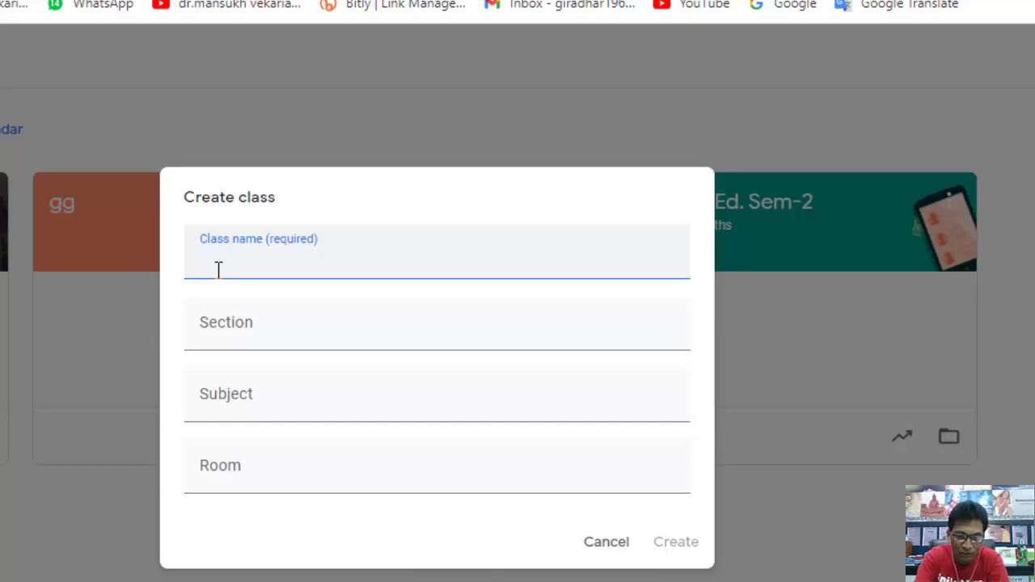
- Name the class B.Ed.-21 and start entering its section
text(B.ED)
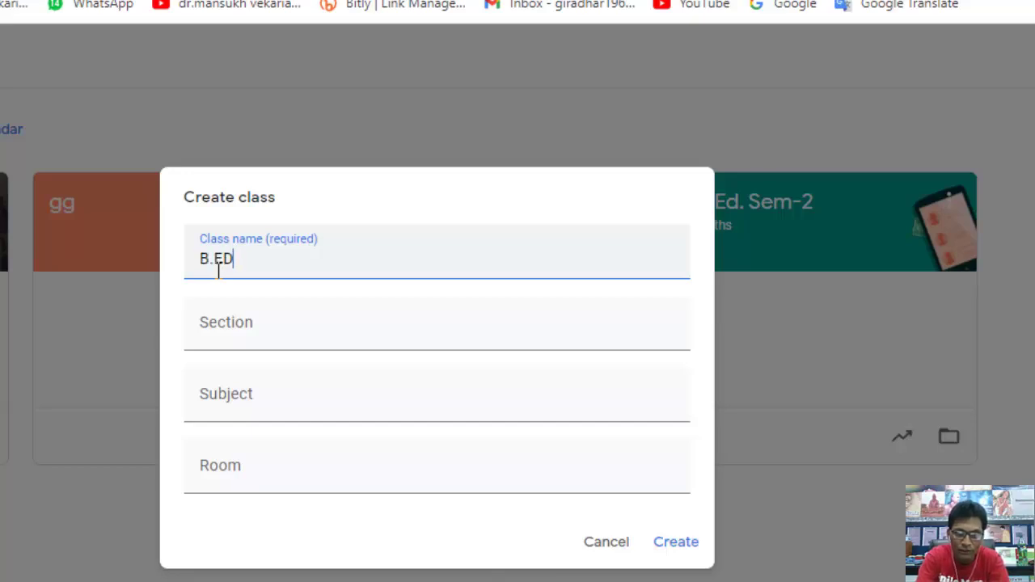
key(BackSpace)
text(d.-21)
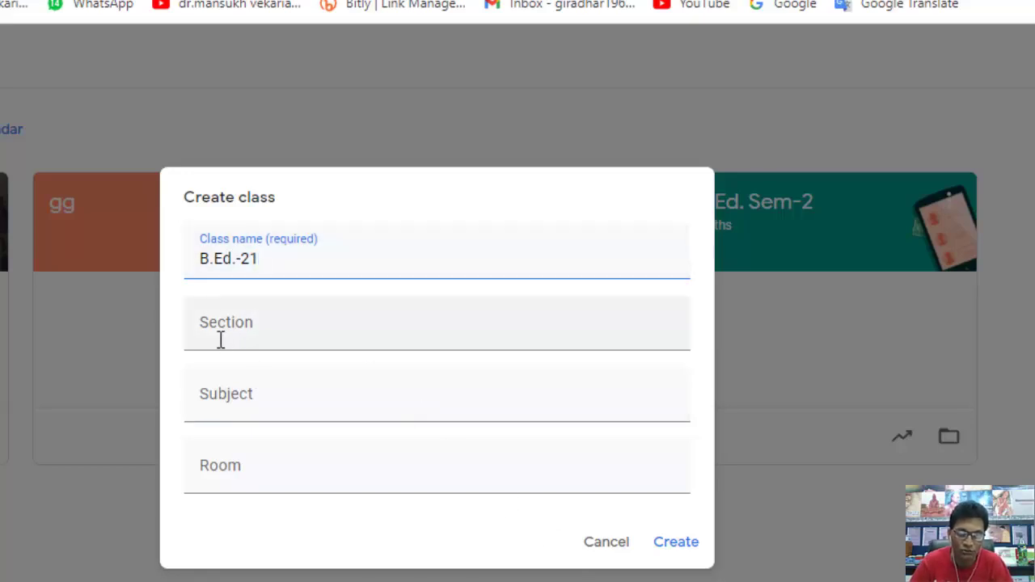
key(Tab)
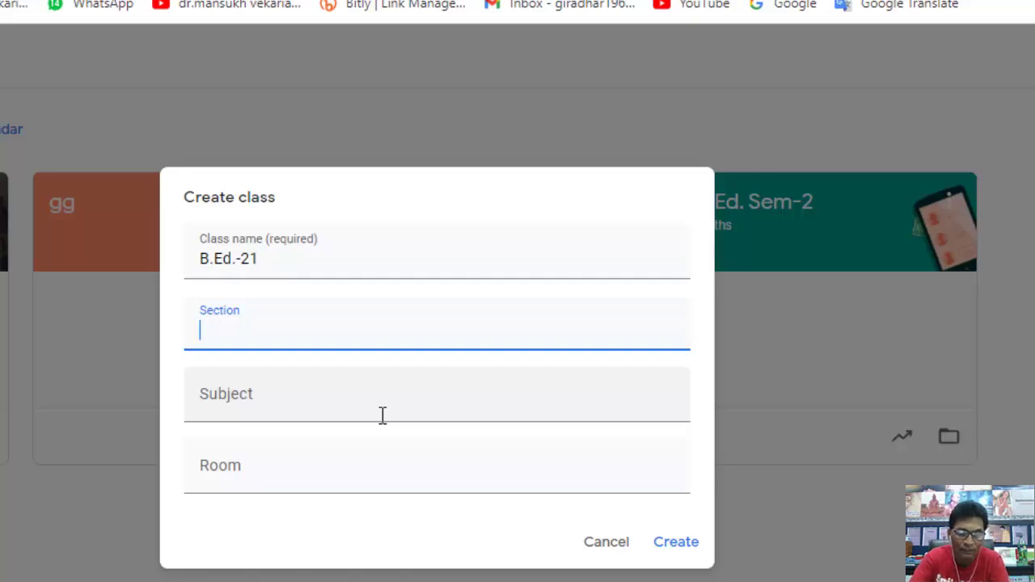
text(se)
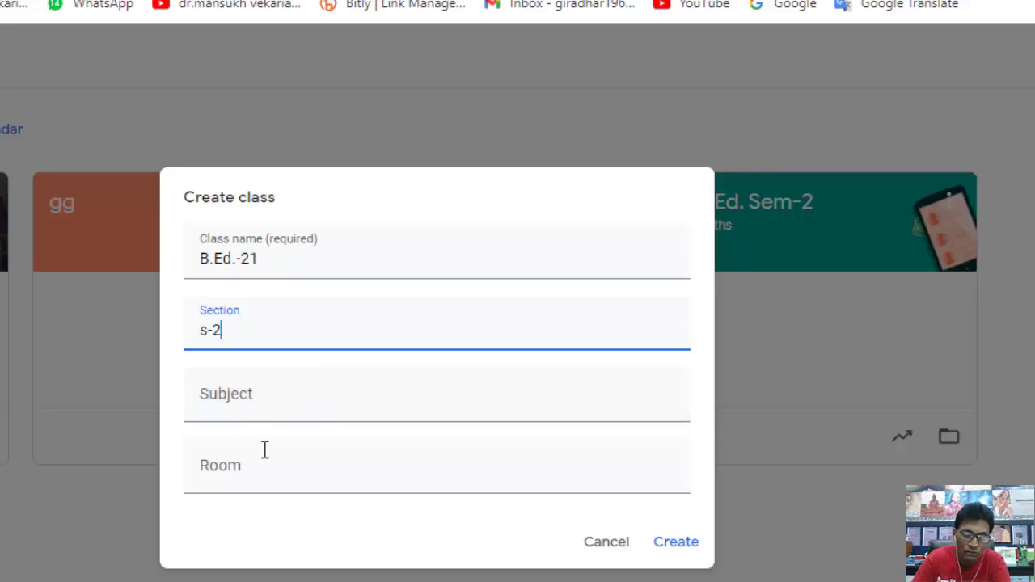
- Pick Science as the subject, enter the room, and create the class
click(248, 402)
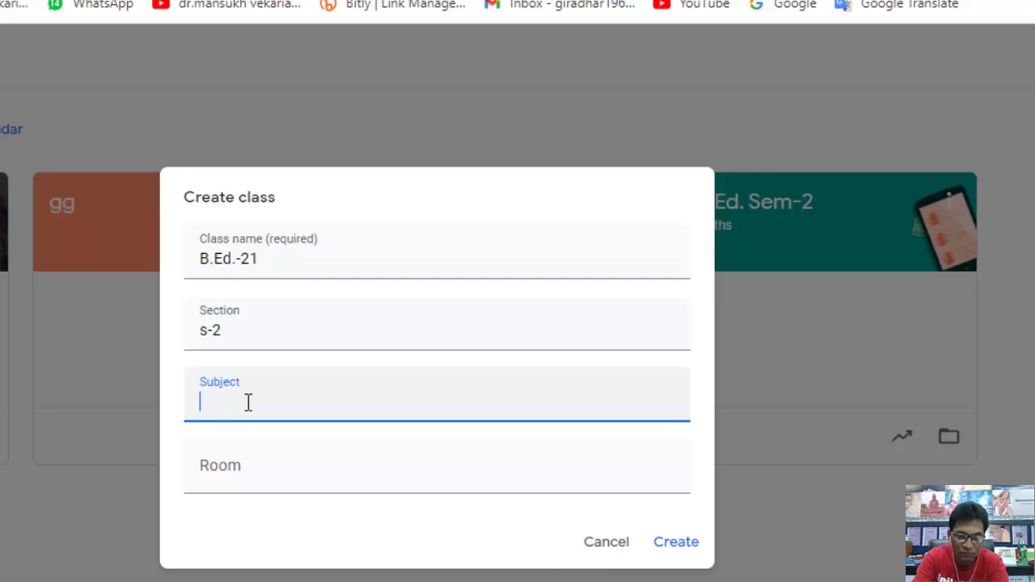
text(sc)
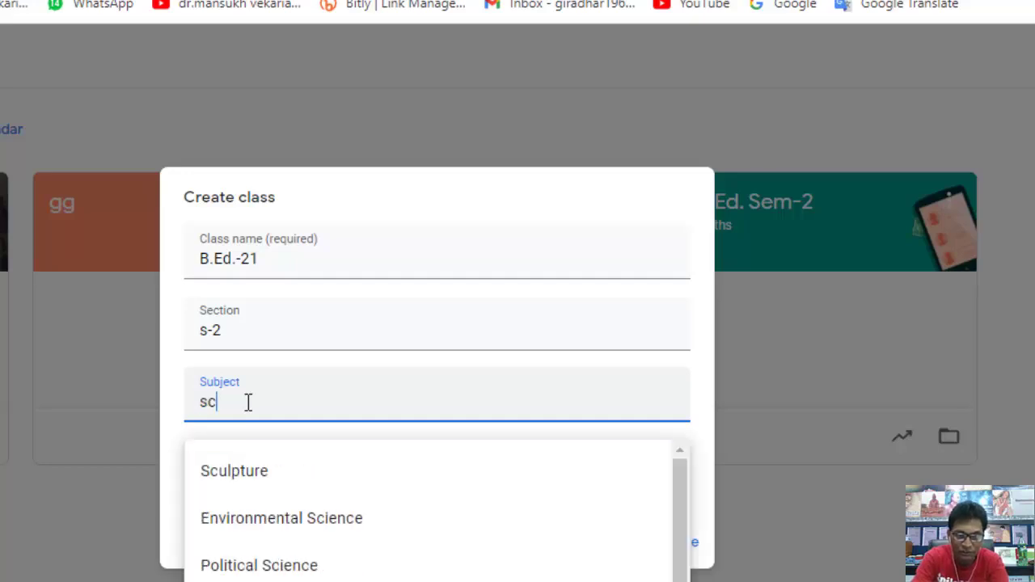
text(5)
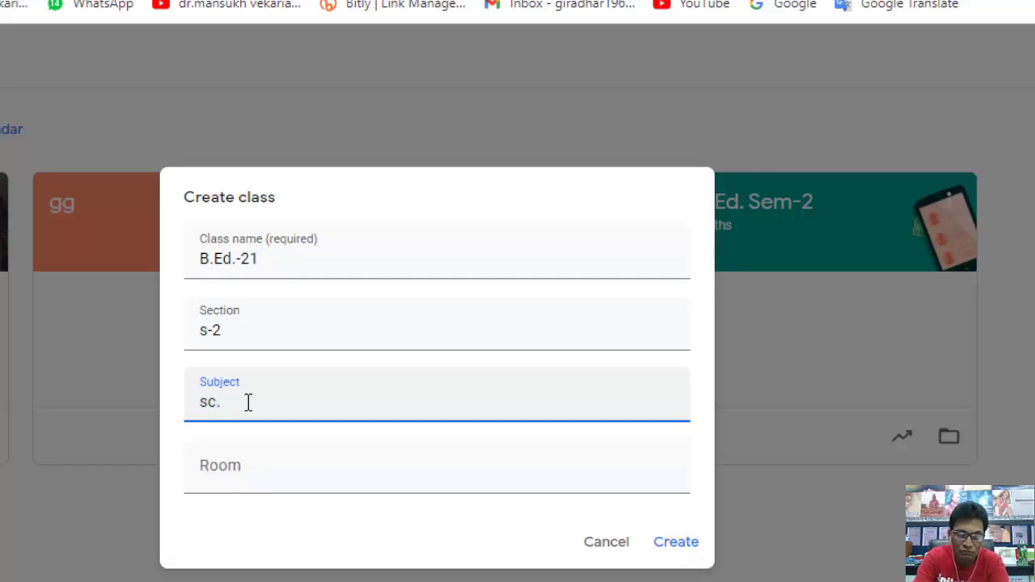
key(BackSpace)
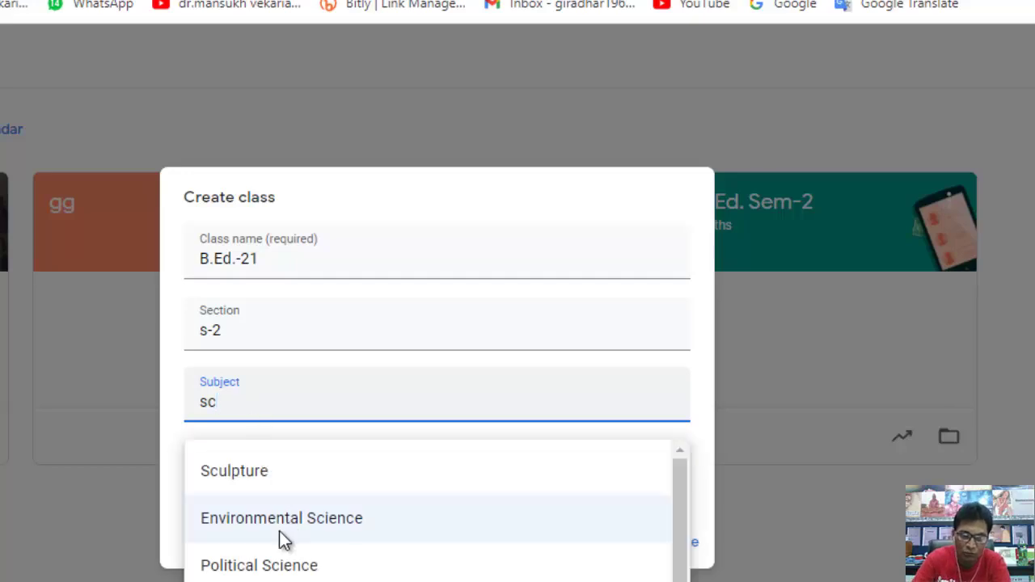
click(228, 579)
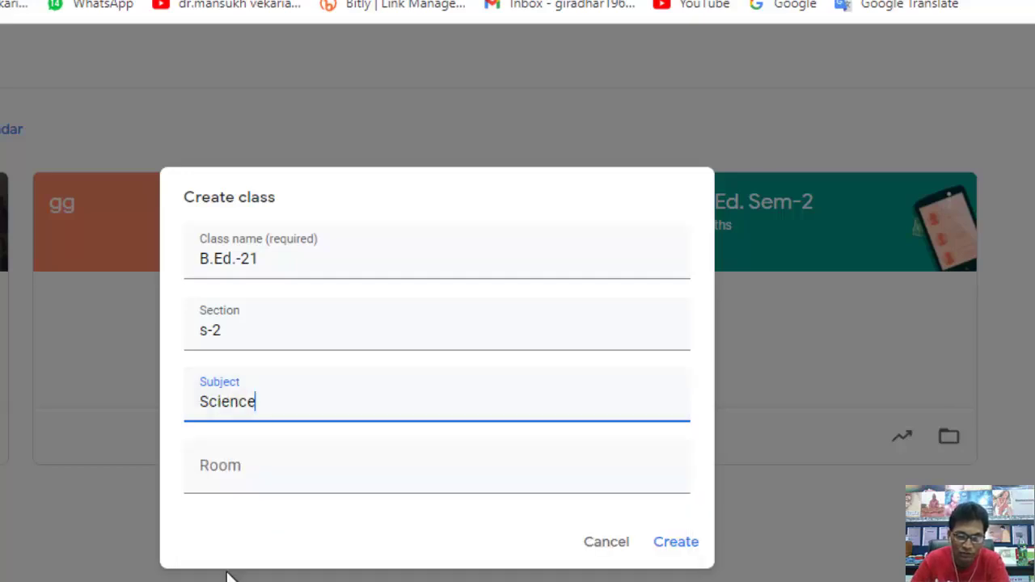
click(216, 480)
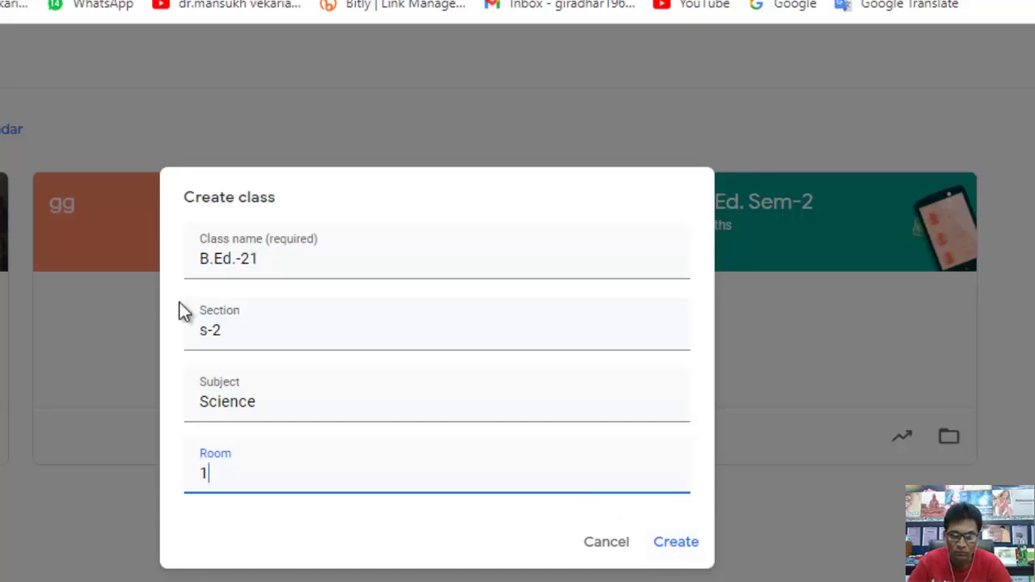
click(674, 544)
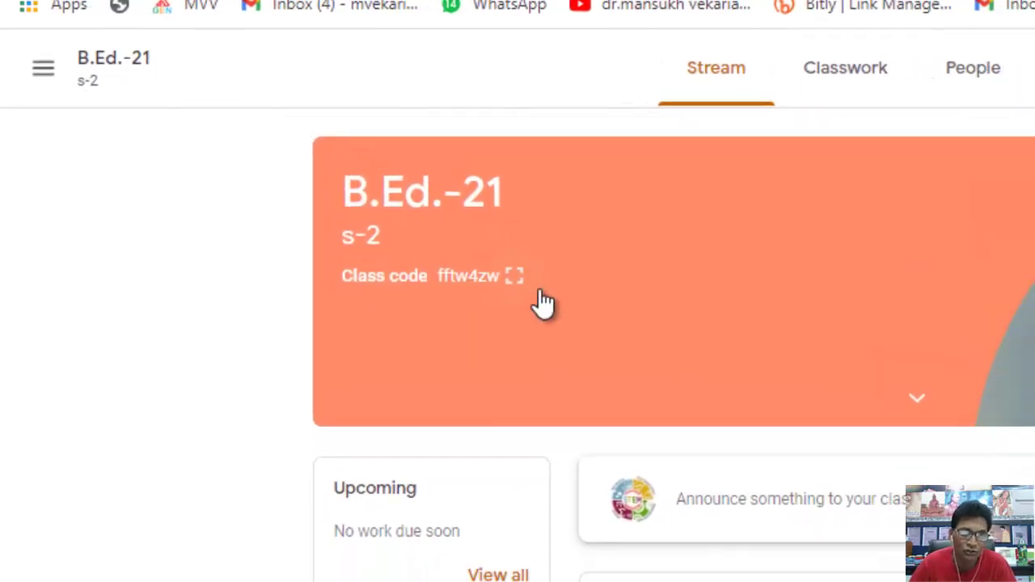
click(457, 246)
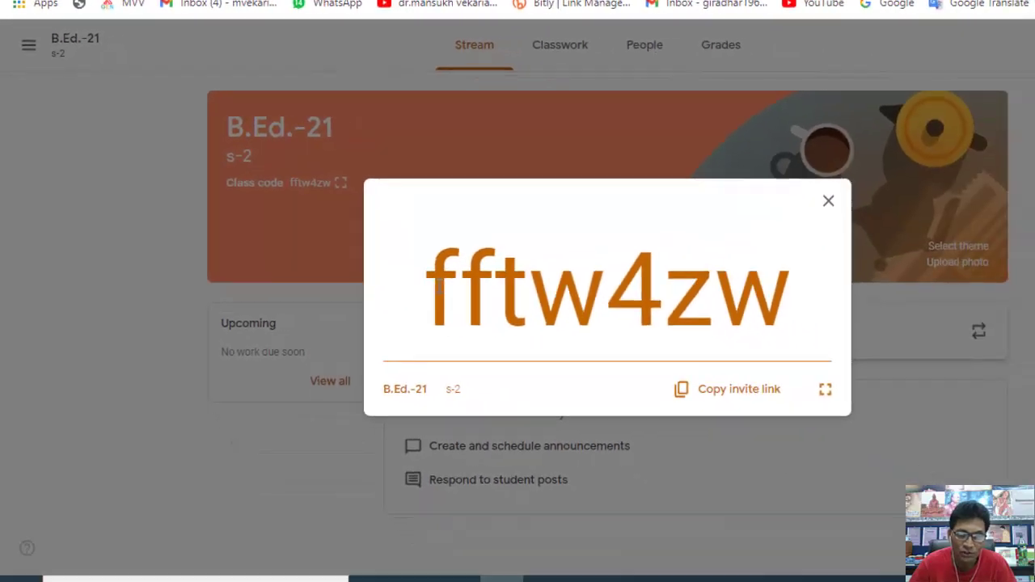
drag(423, 291, 765, 315)
key(ctrl+c)
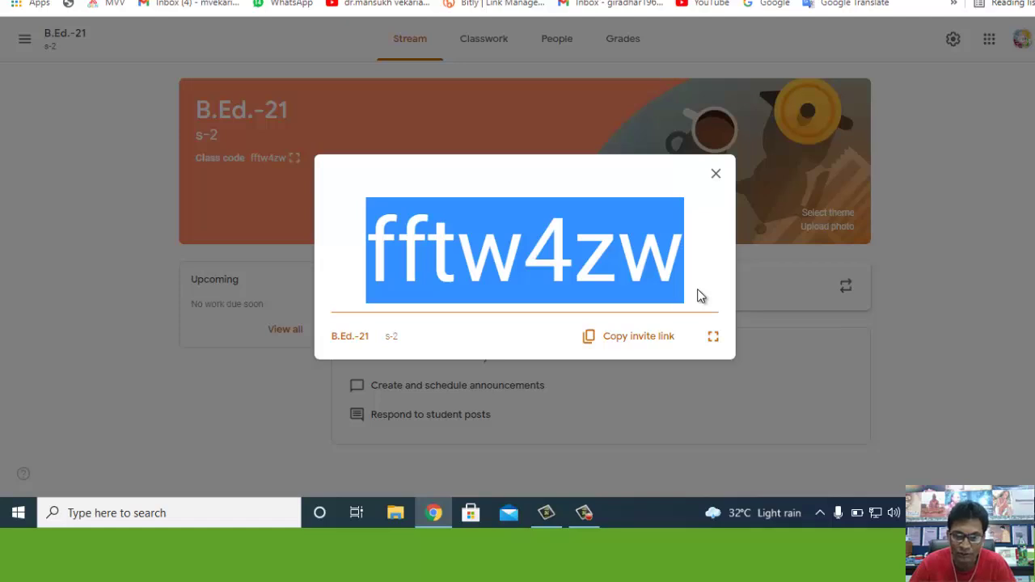
right_click(555, 234)
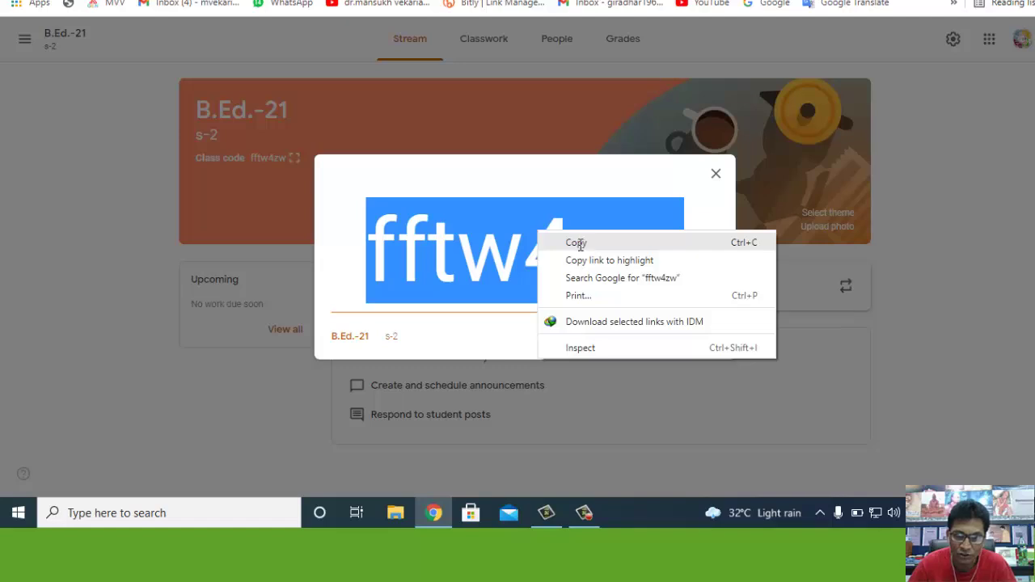
click(577, 242)
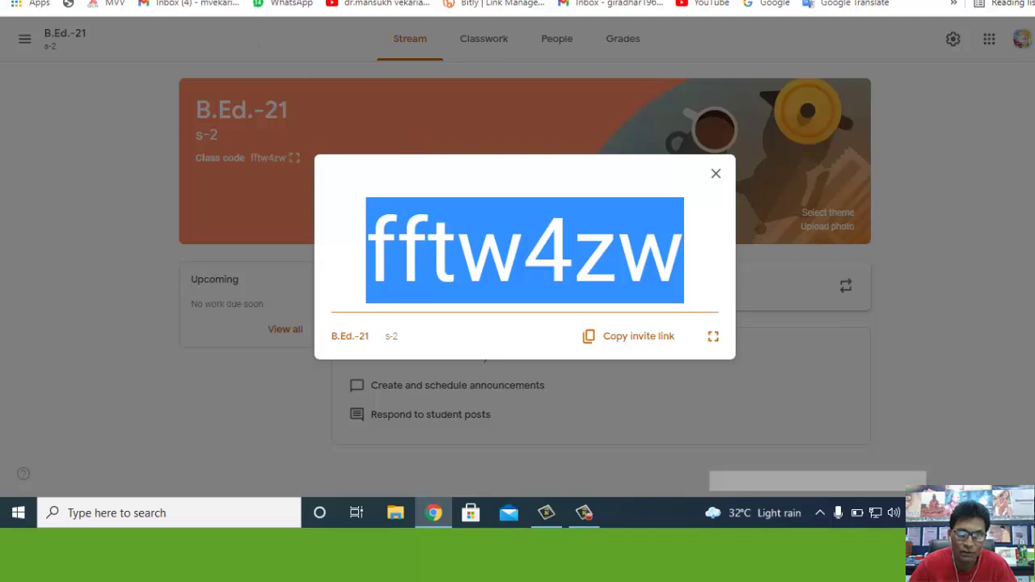
key(ctrl+Tab)
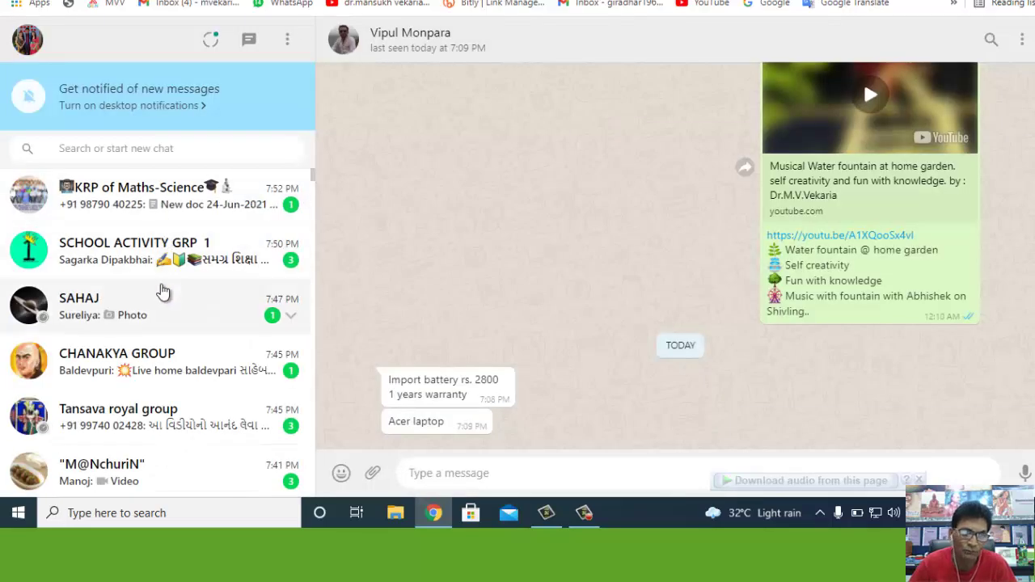
click(84, 154)
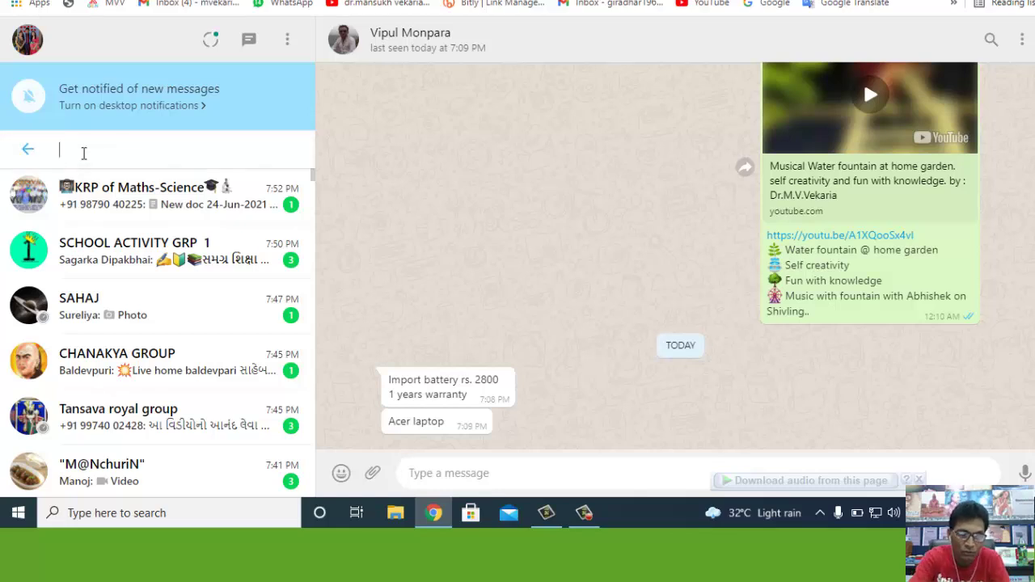
text(va)
click(105, 304)
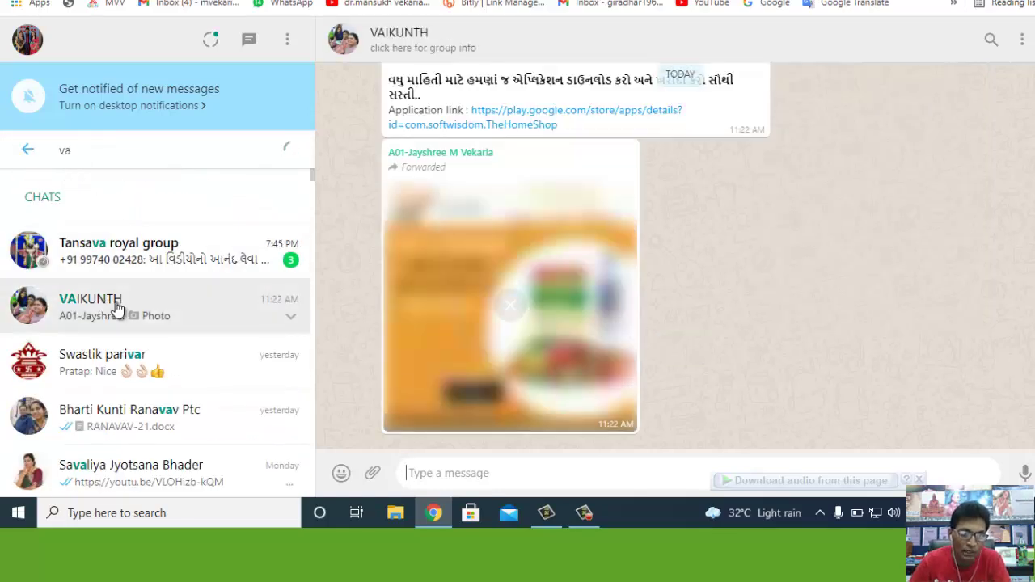
right_click(411, 474)
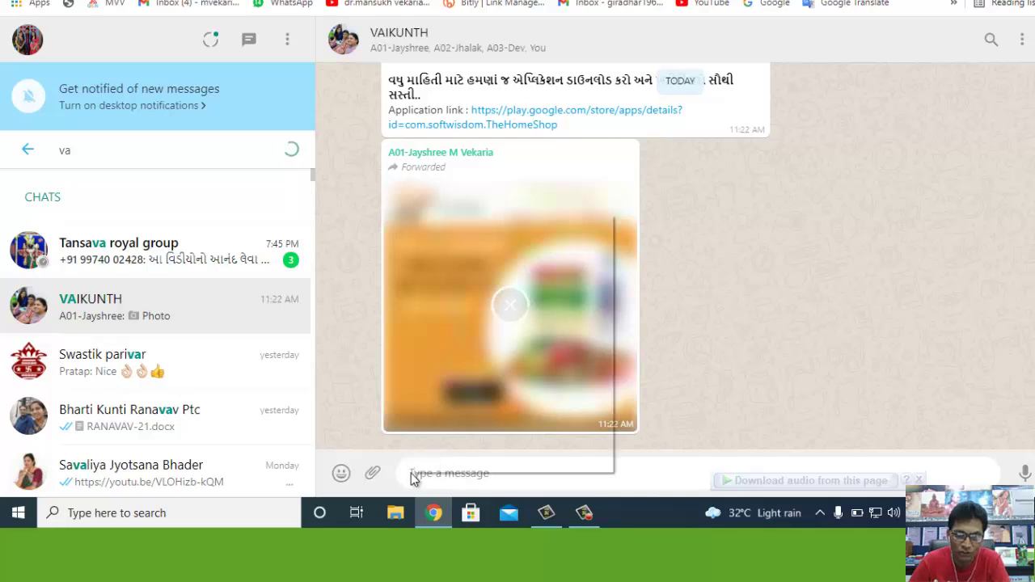
click(453, 331)
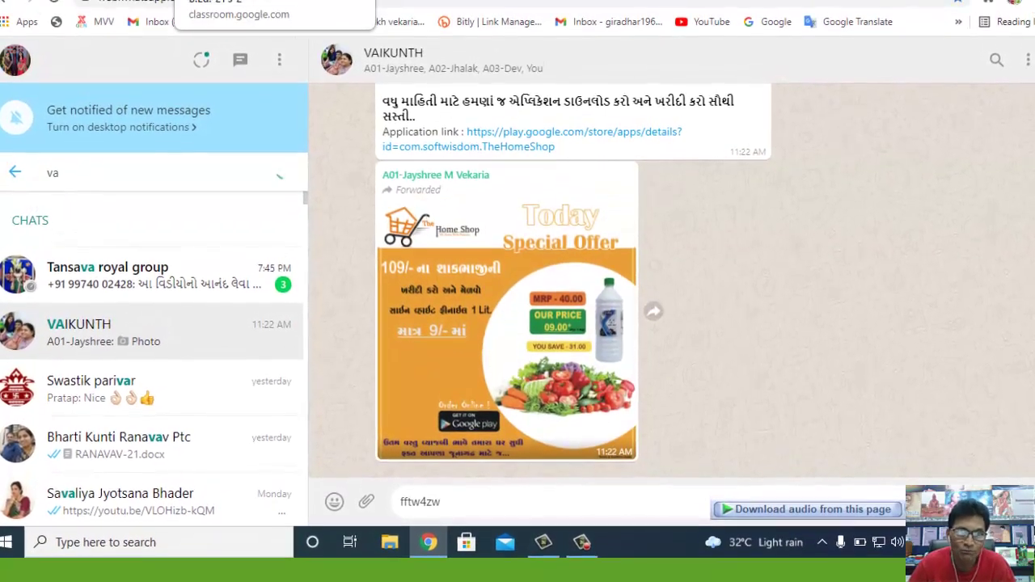
click(235, 0)
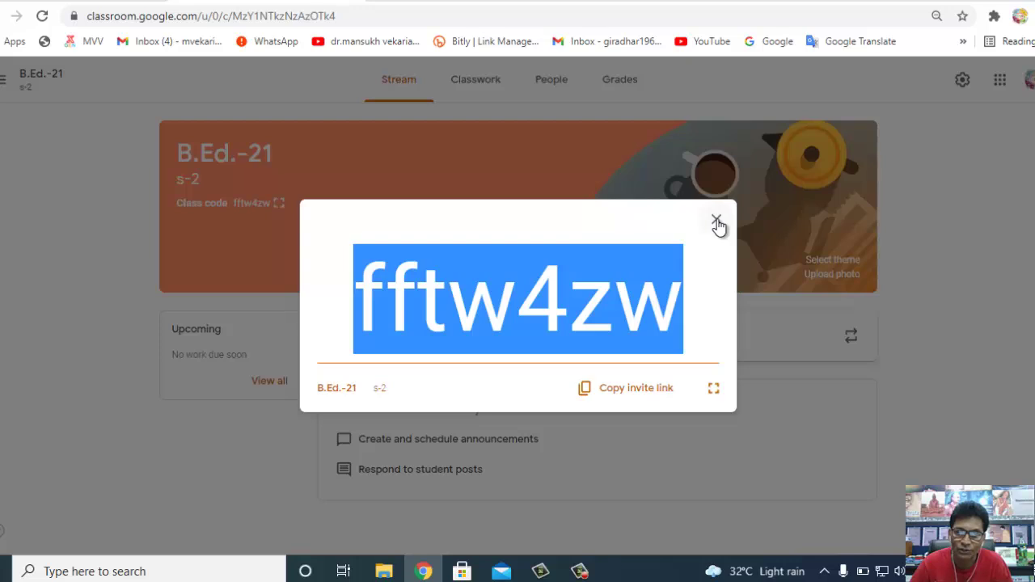
- Copy the class invite link, close the class code view, and return to the VAIKUNTH chat
click(645, 389)
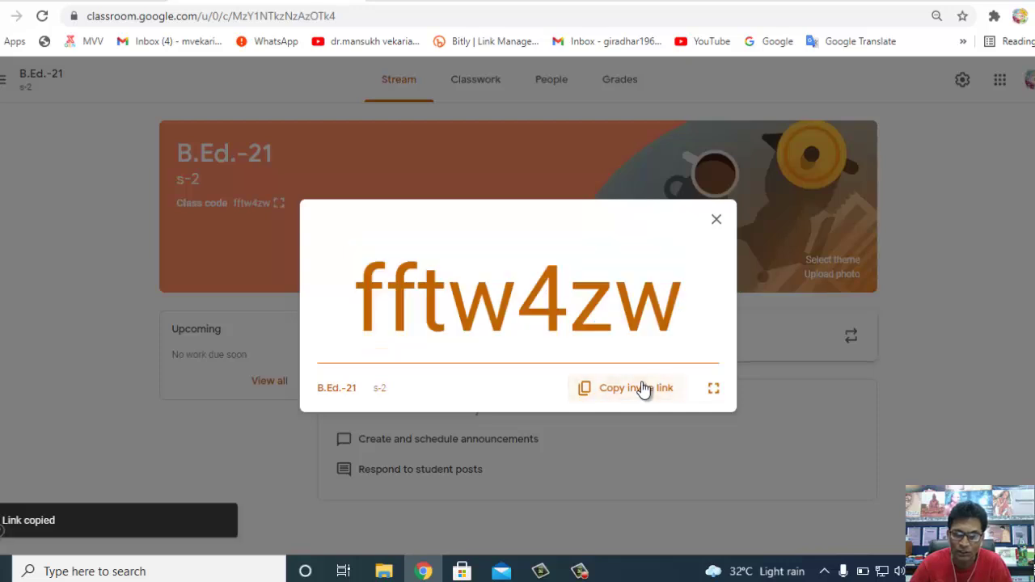
click(716, 225)
click(433, 1)
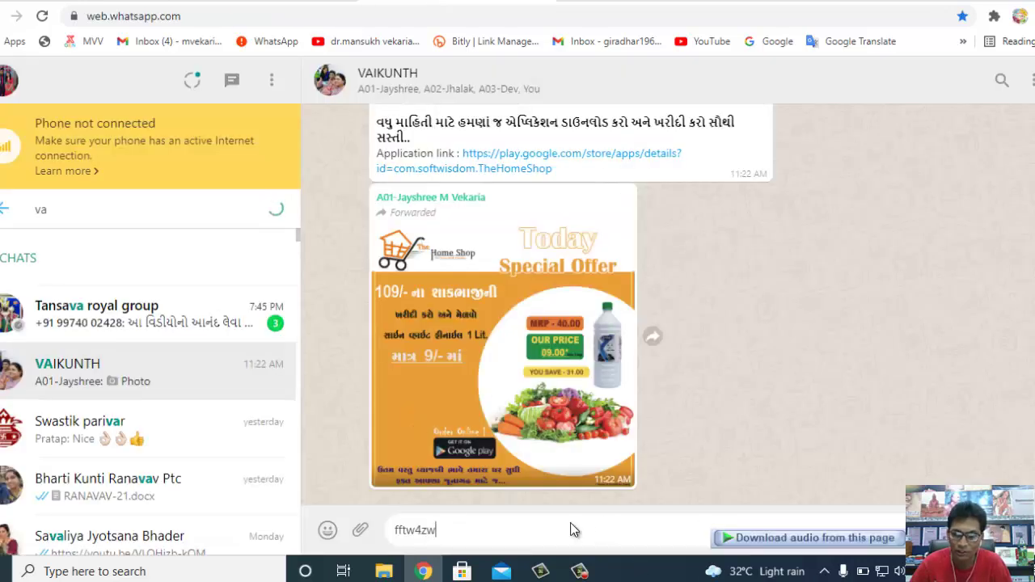
key(Return)
right_click(400, 535)
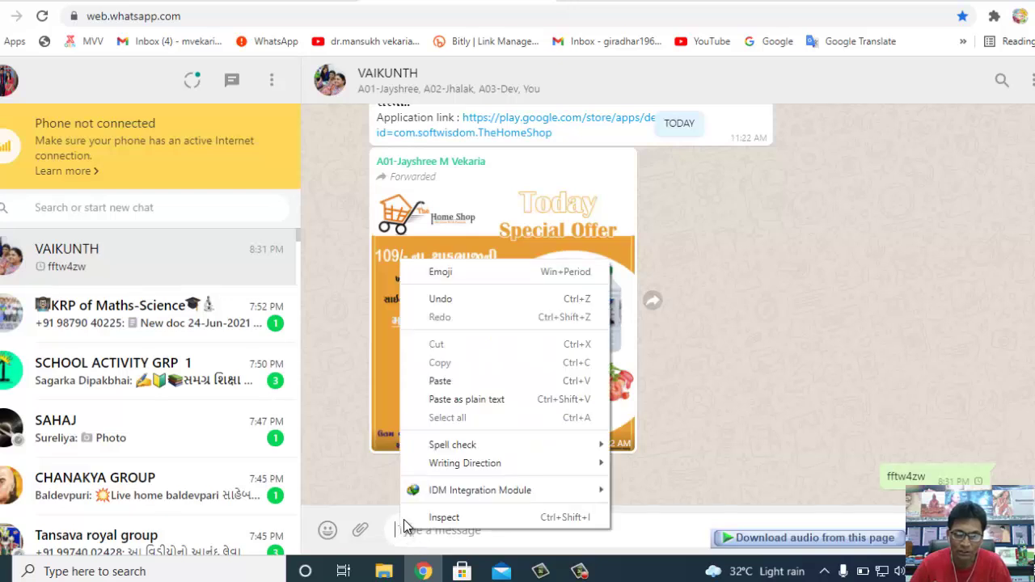
click(439, 382)
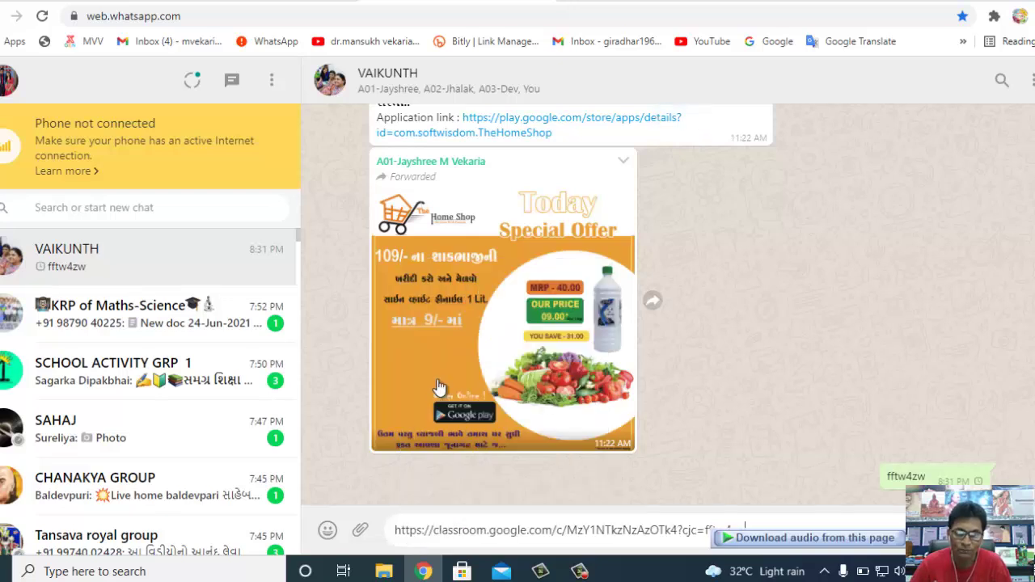
key(Return)
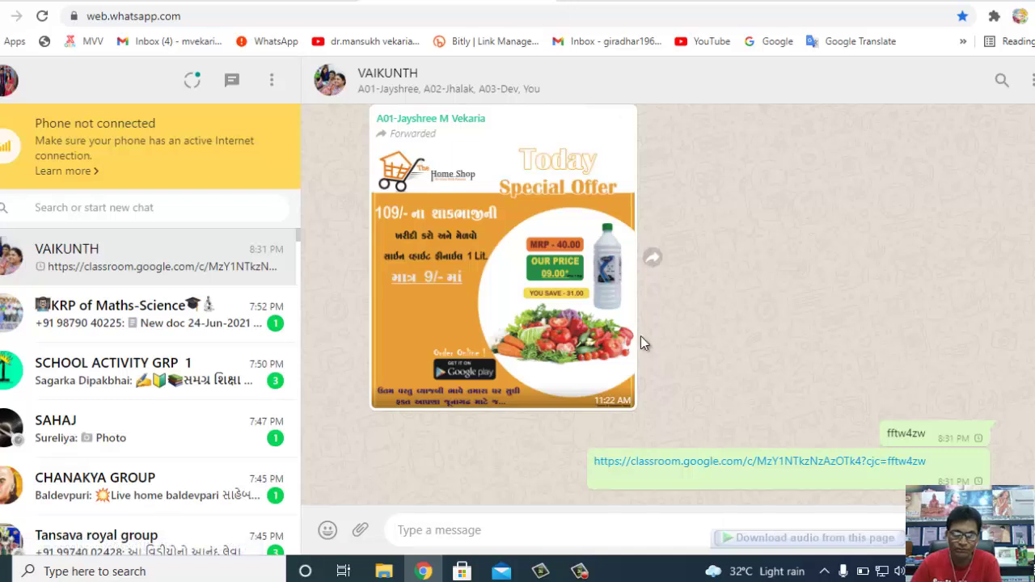
click(249, 4)
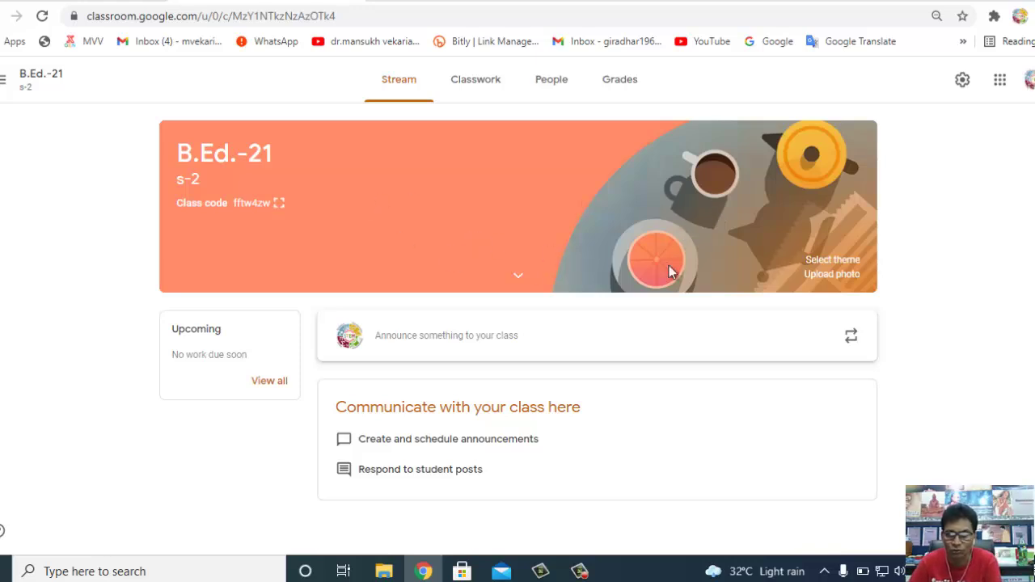
- Apply the teal phone-and-papers gallery theme to the B.Ed.-21 banner
click(833, 260)
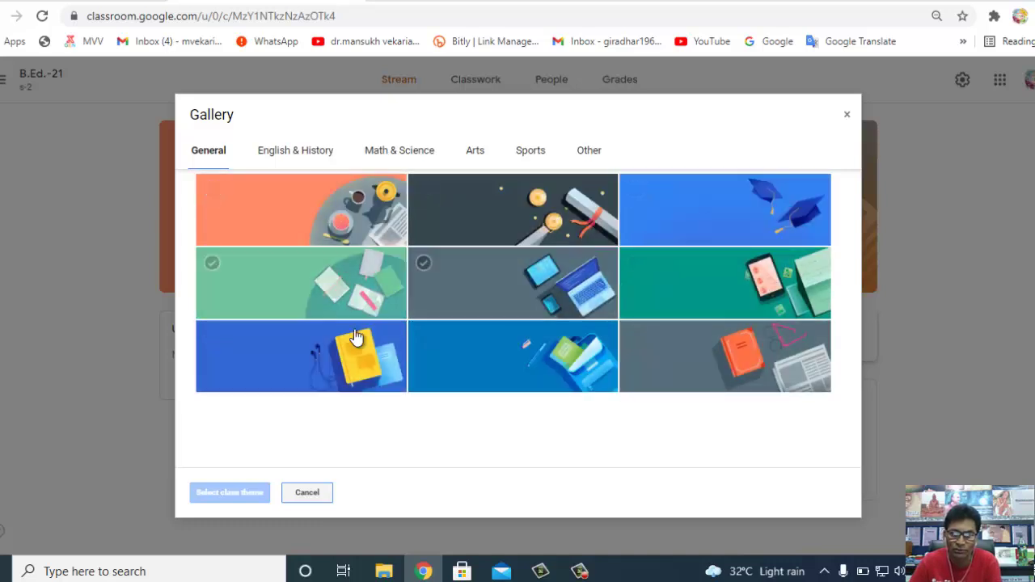
click(661, 279)
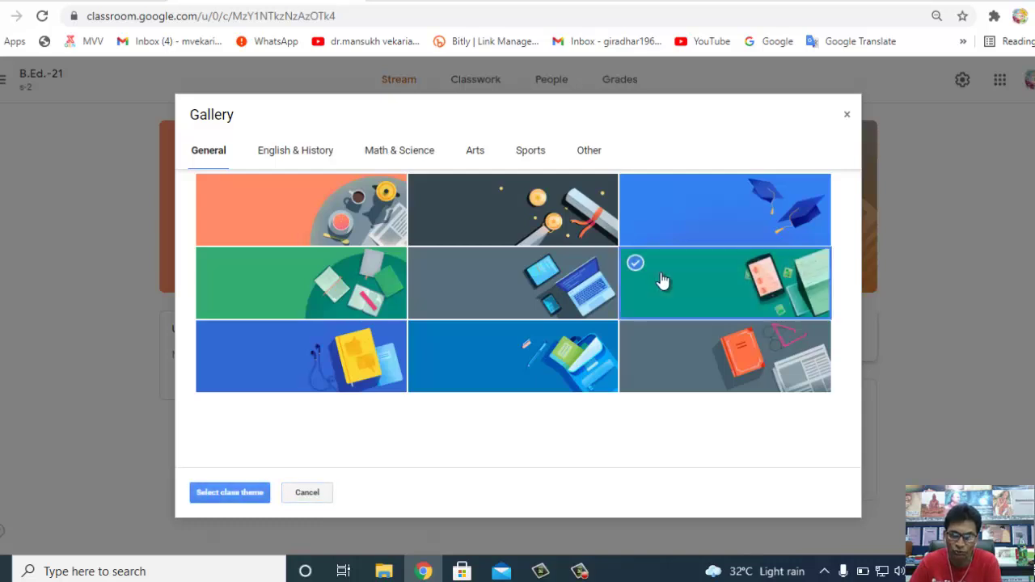
click(224, 492)
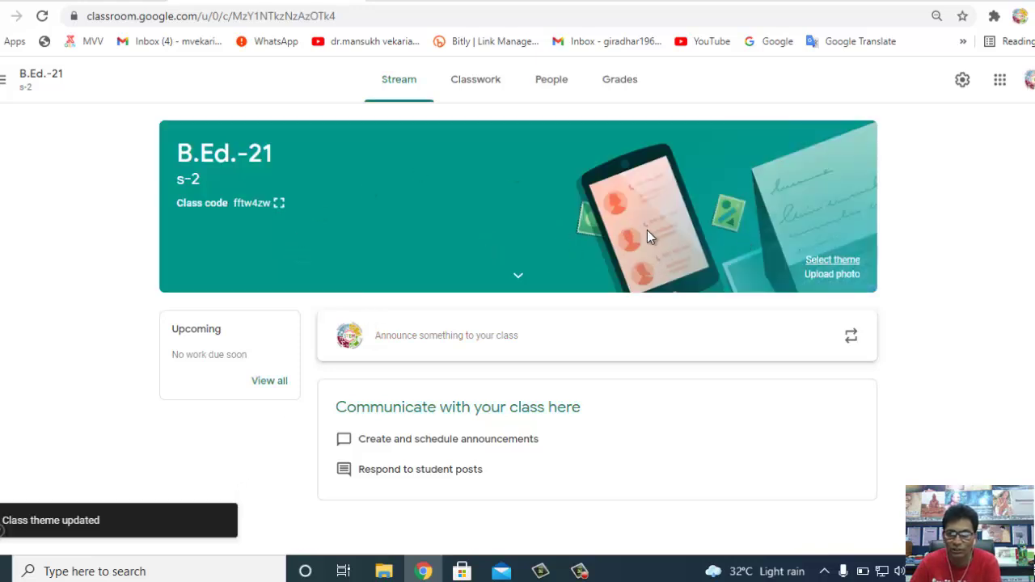
click(826, 274)
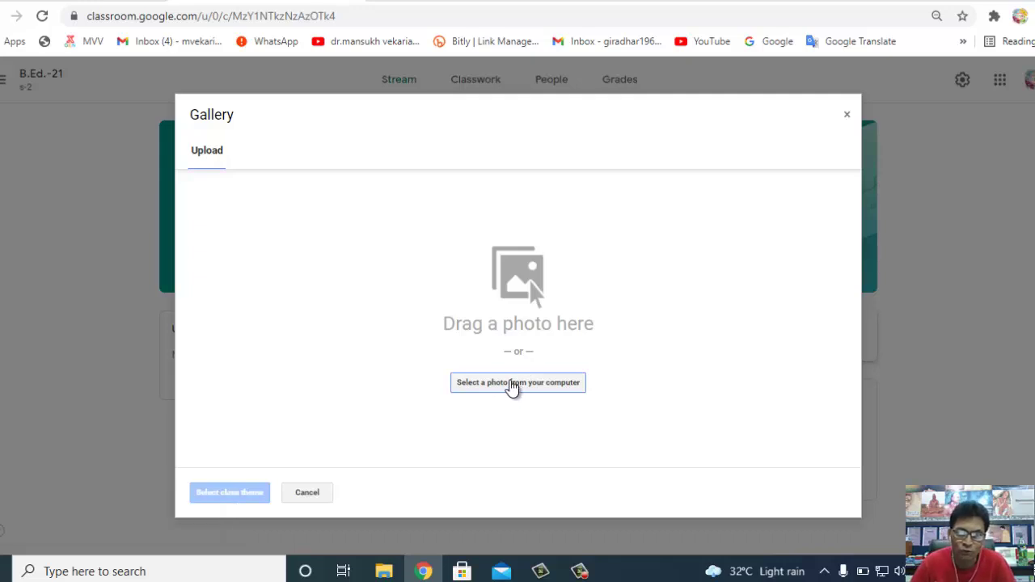
- Upload IMG_20210318_162521.jpg from the Downloads folder as a class photo
click(511, 386)
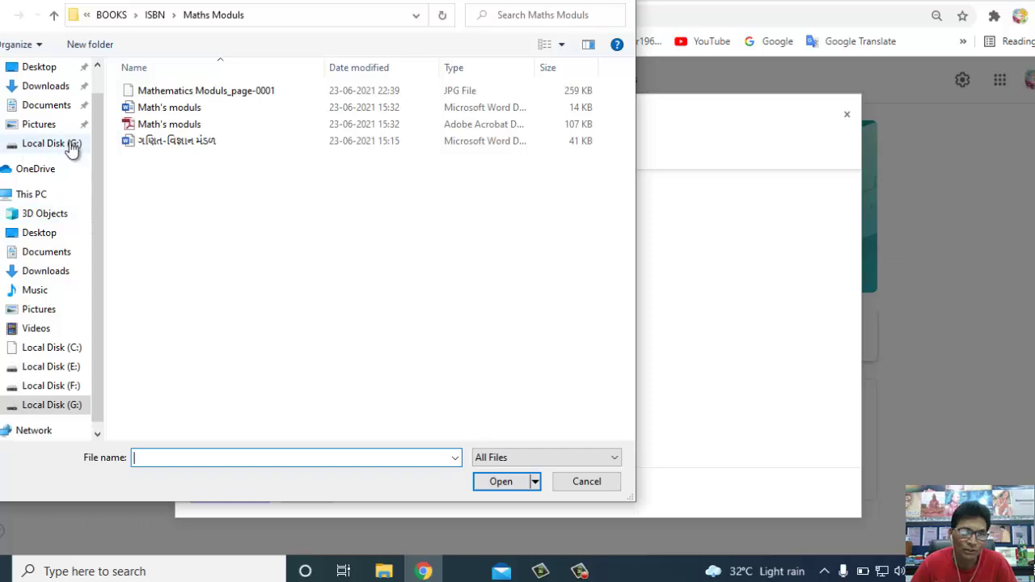
click(51, 87)
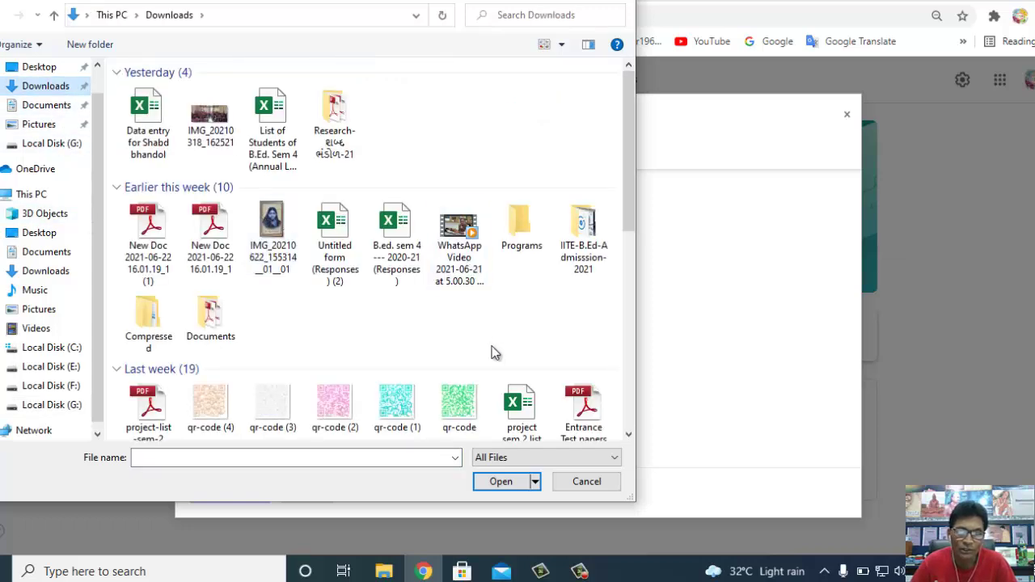
scroll(364, 307, down, 3)
scroll(271, 174, up, 3)
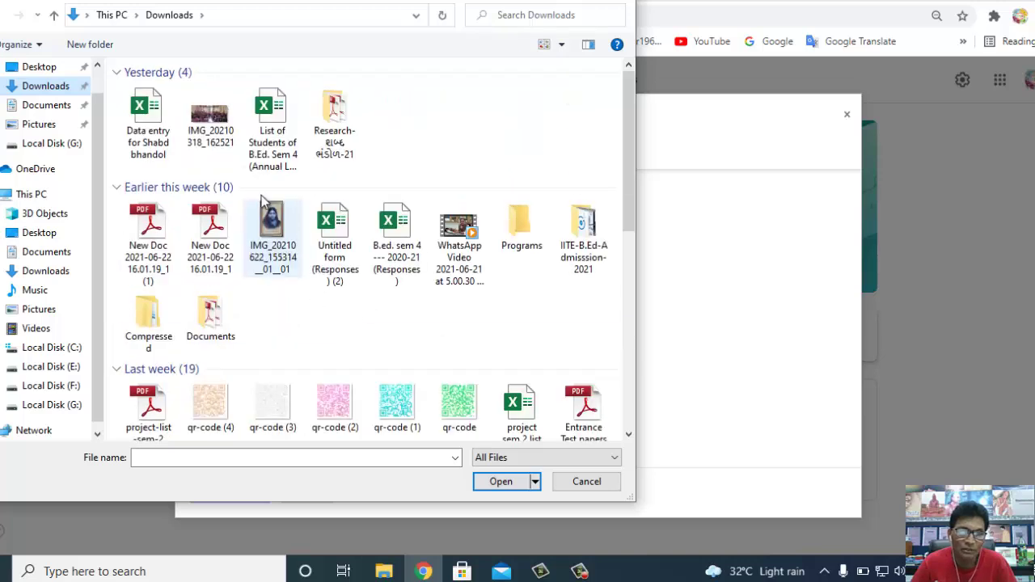
click(208, 120)
click(495, 484)
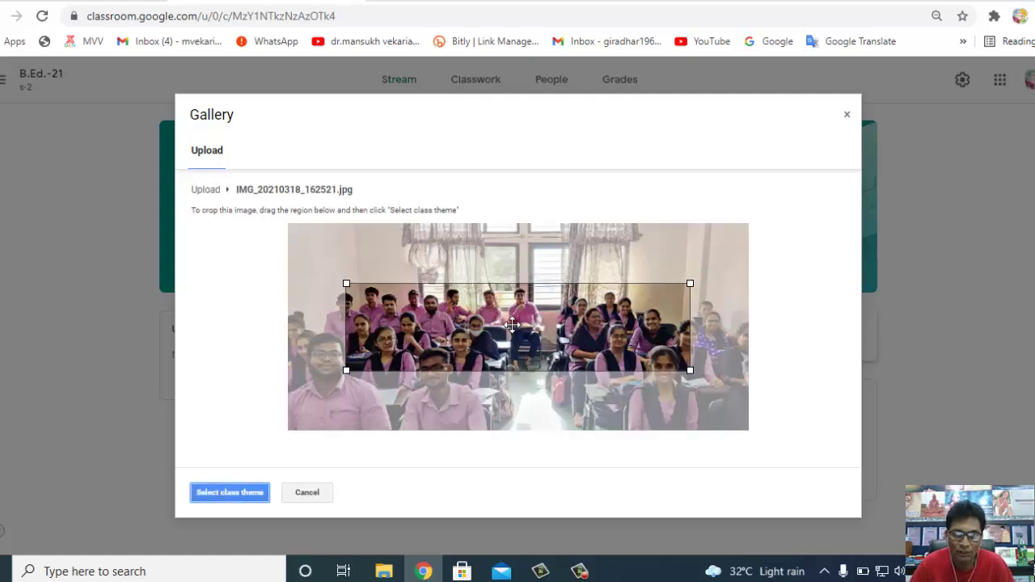
- Crop the photo to frame the students across its full width and apply it as the banner
drag(512, 324, 500, 349)
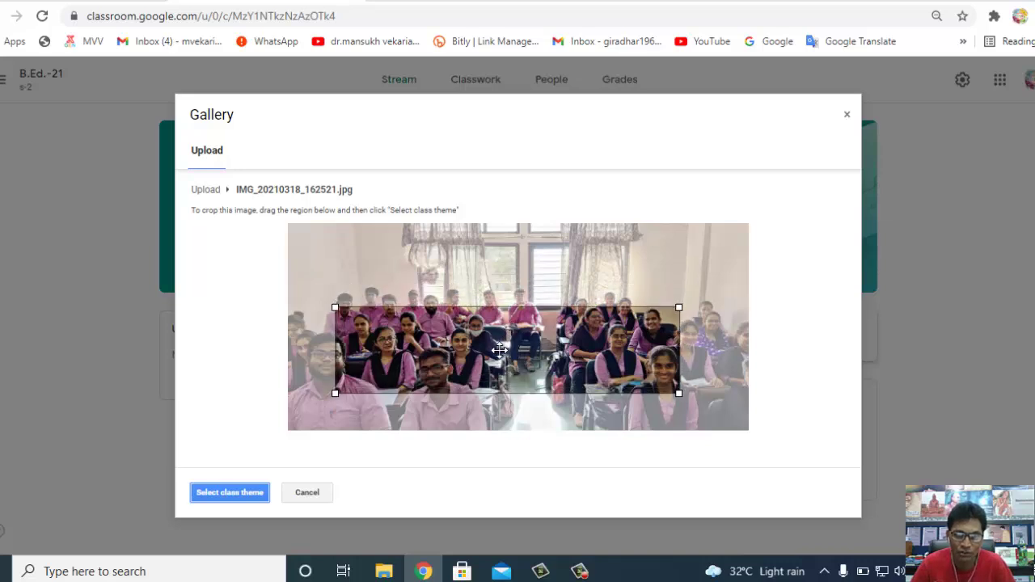
drag(336, 394, 288, 426)
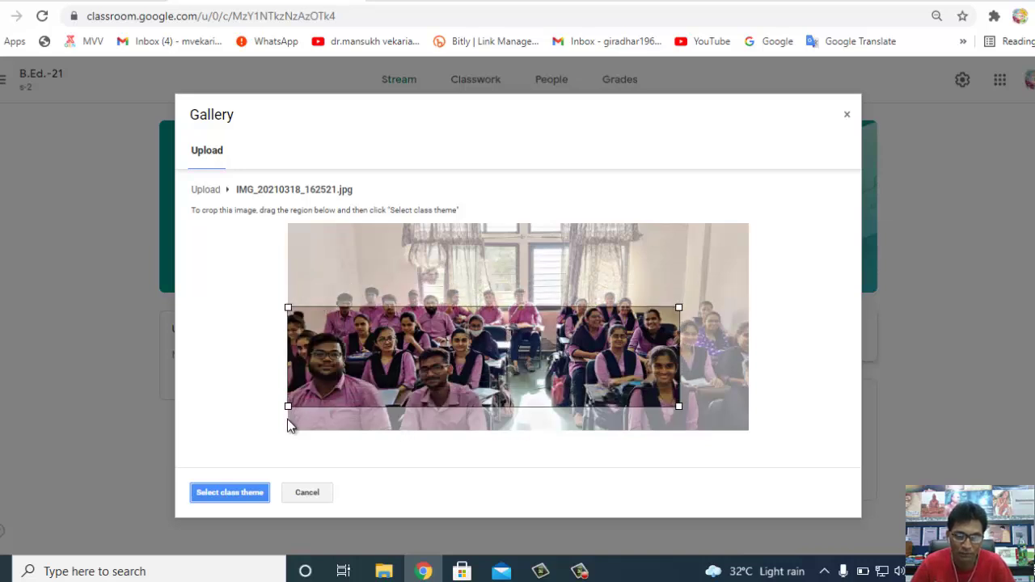
drag(678, 406, 748, 451)
drag(517, 354, 516, 333)
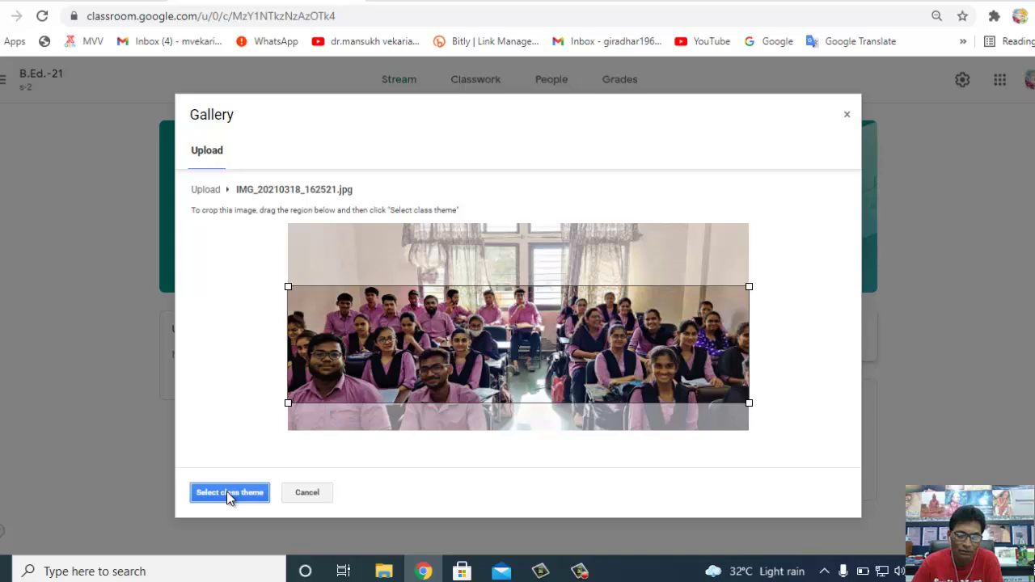
click(227, 492)
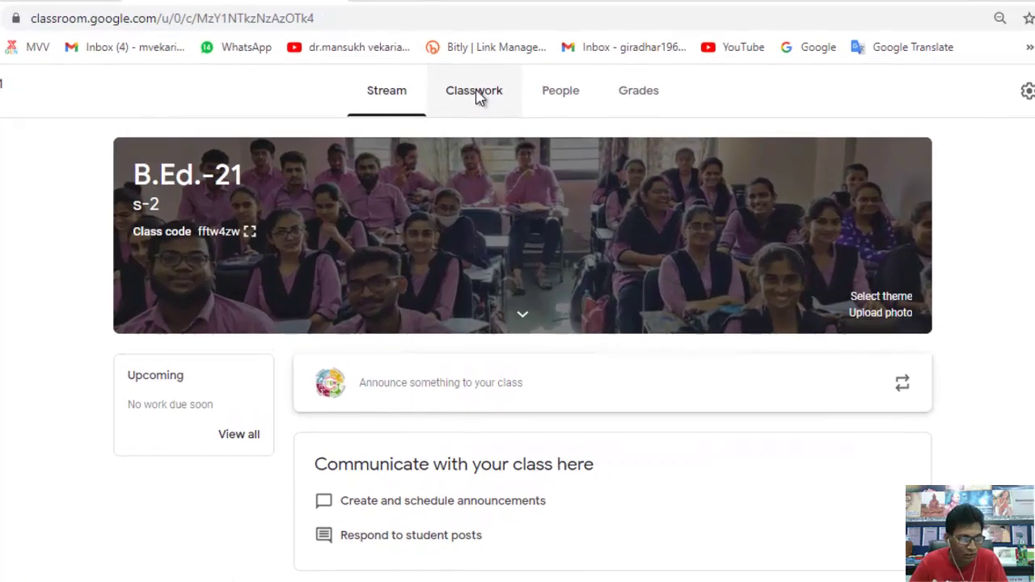
- On the Classwork page, bring up the + Create options for new classwork
click(477, 98)
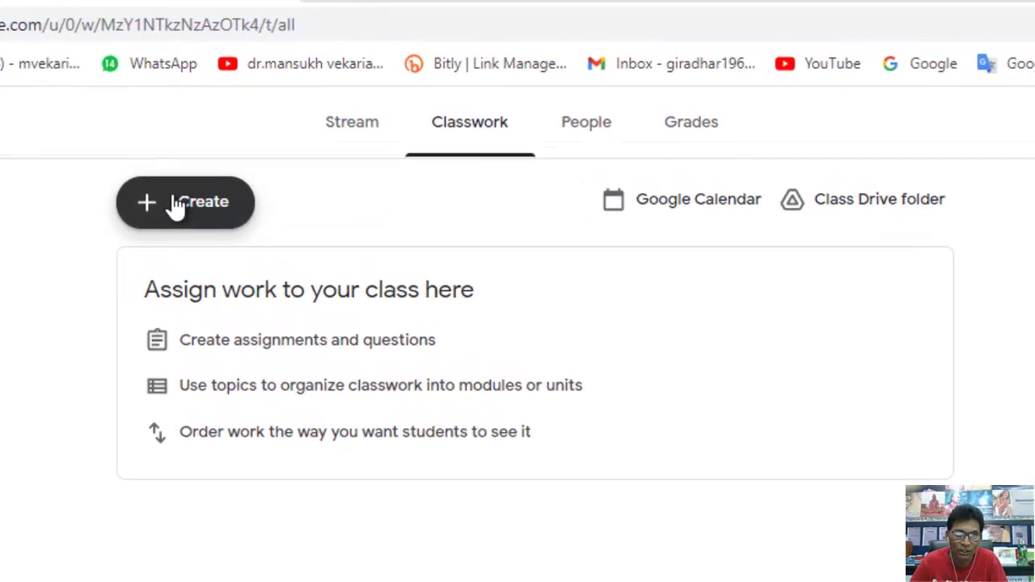
click(170, 209)
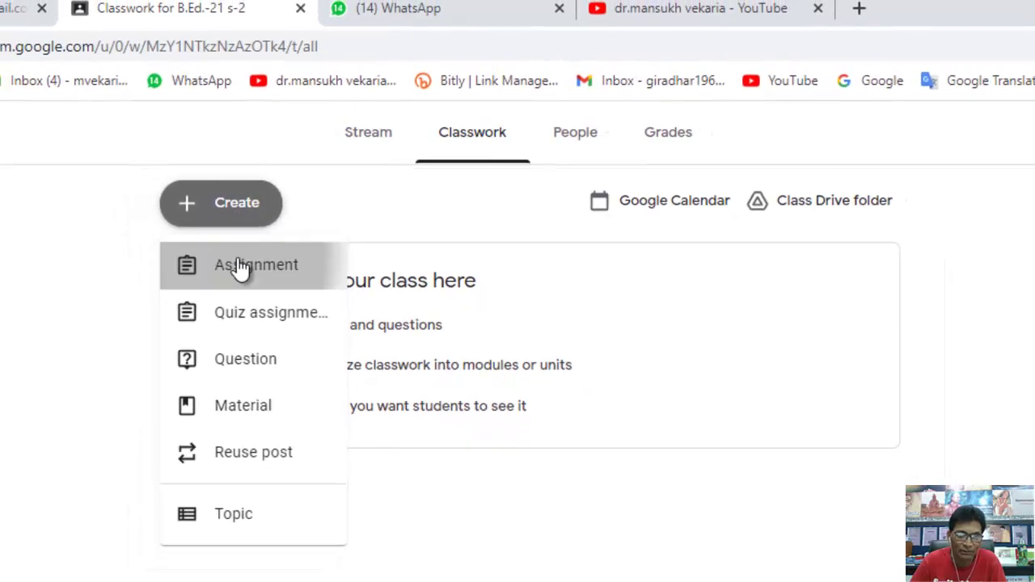
click(226, 276)
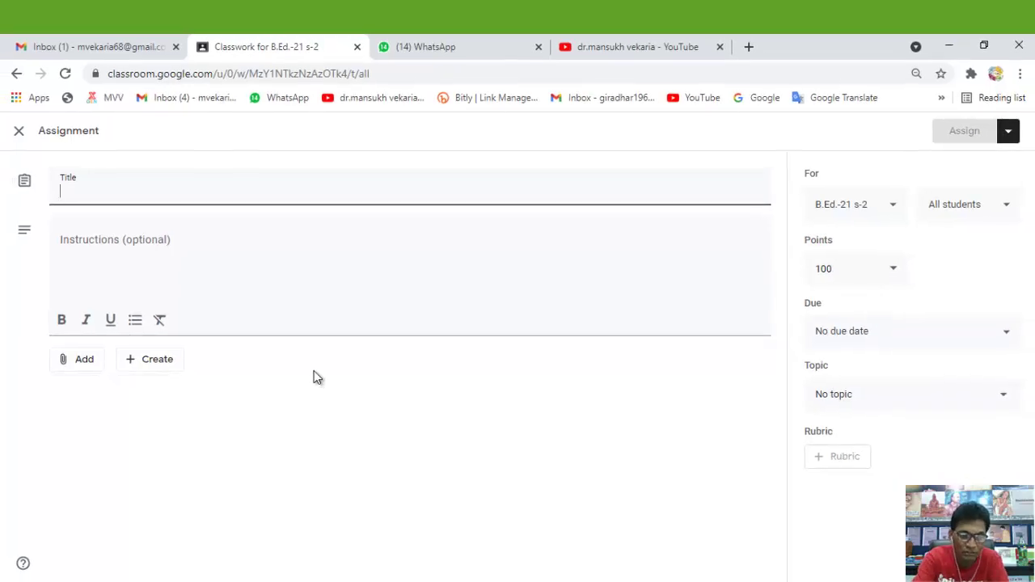
text(s)
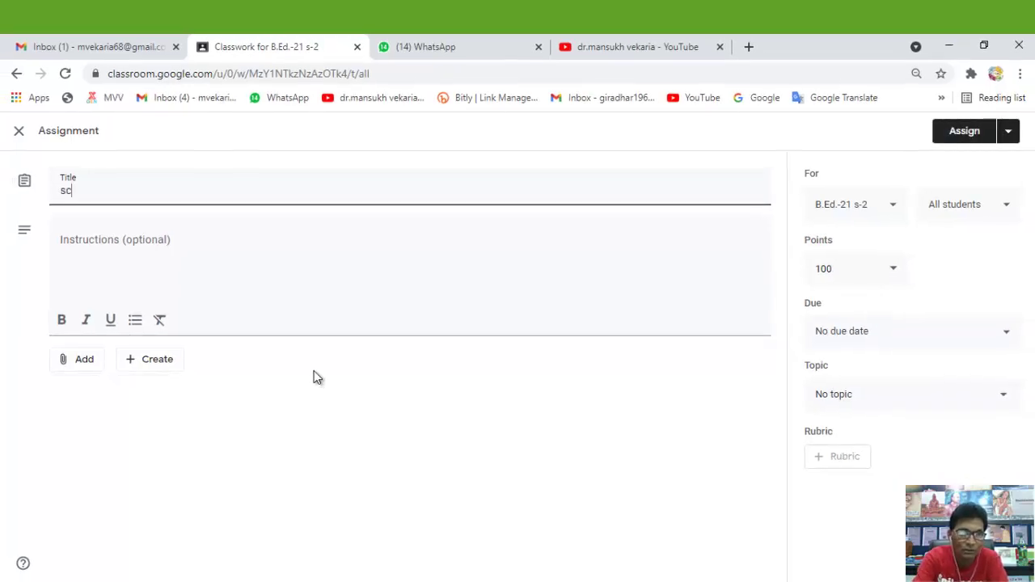
text(c)
key(Down)
key(Return)
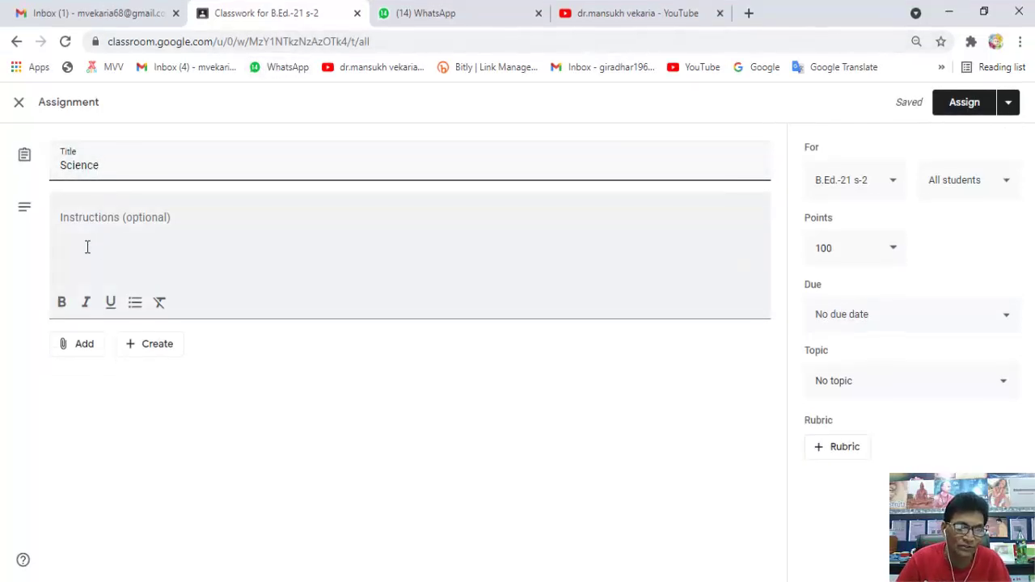
click(68, 231)
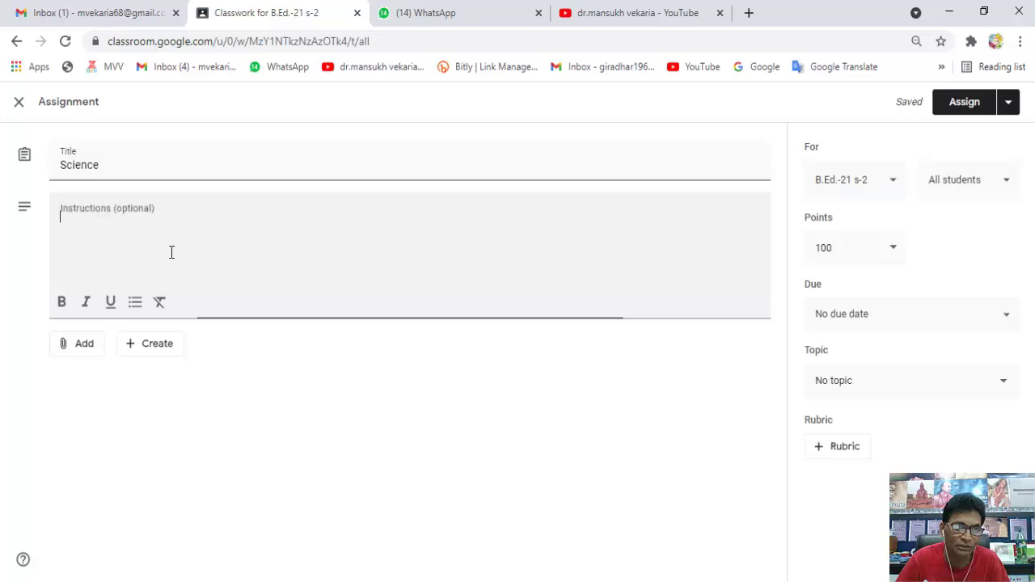
click(83, 217)
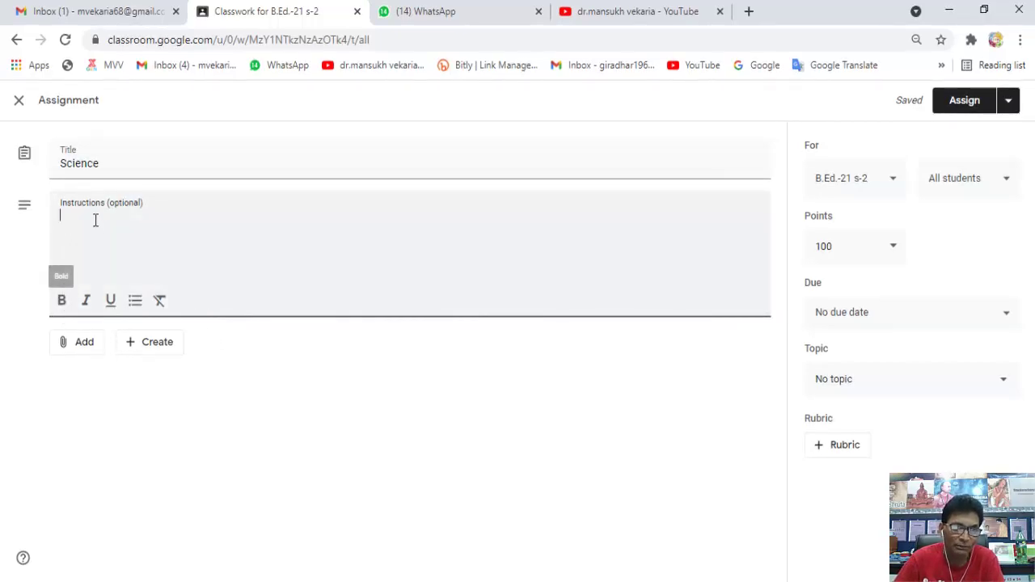
click(411, 361)
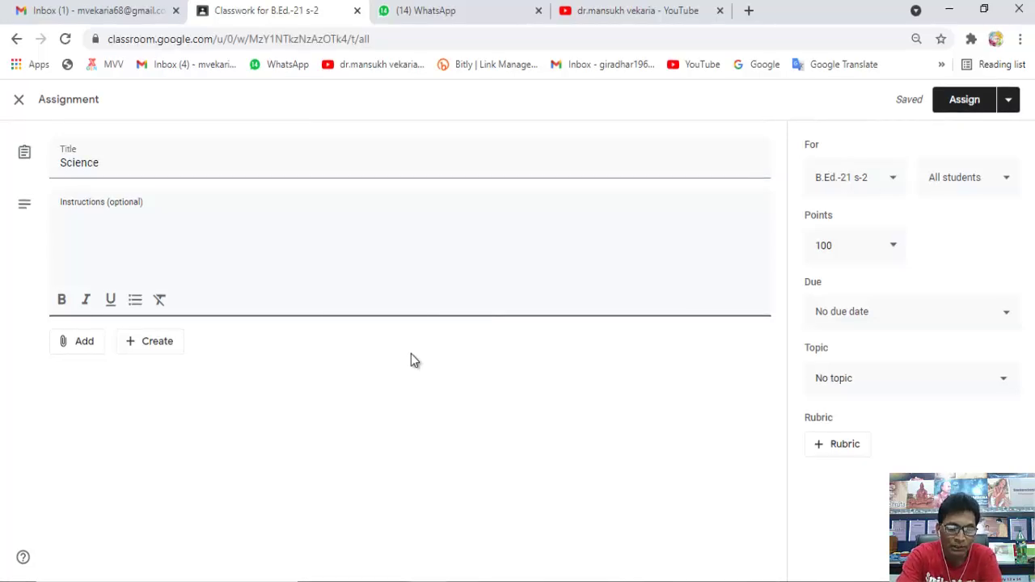
text(to)
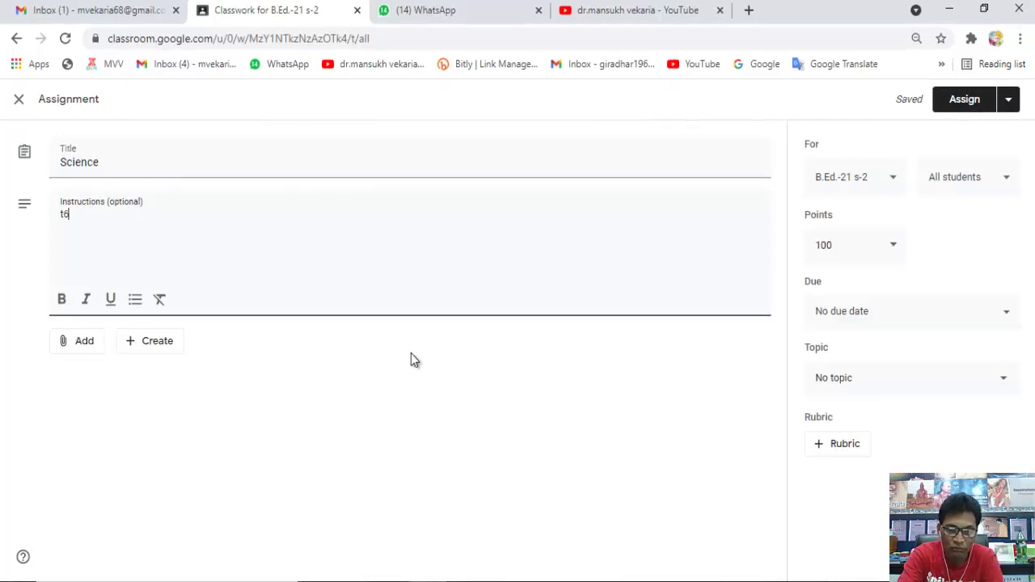
text(t)
key(BackSpace)
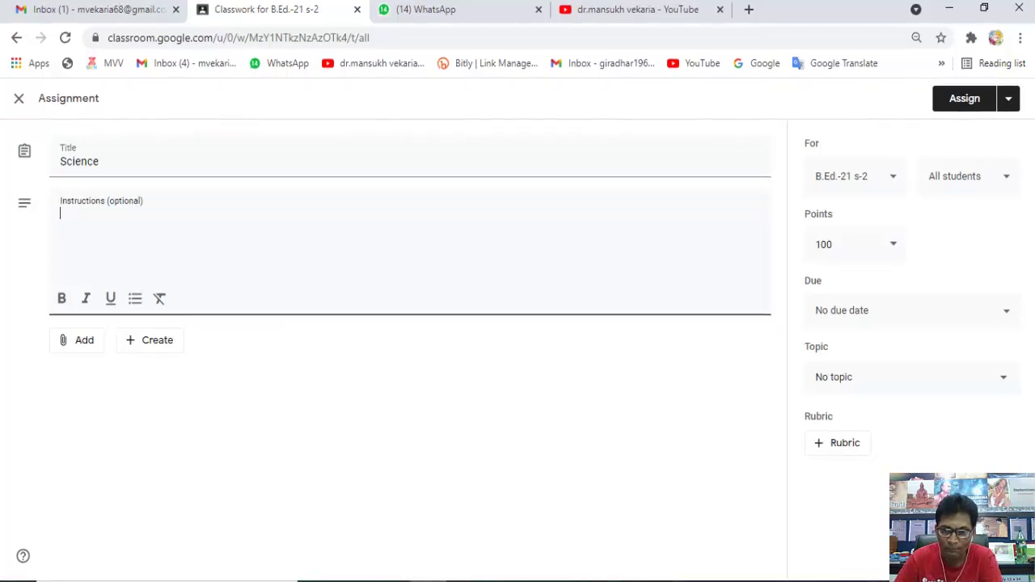
- Enter 'Total mark 25' in the Science assignment instructions with the touch keyboard
click(424, 420)
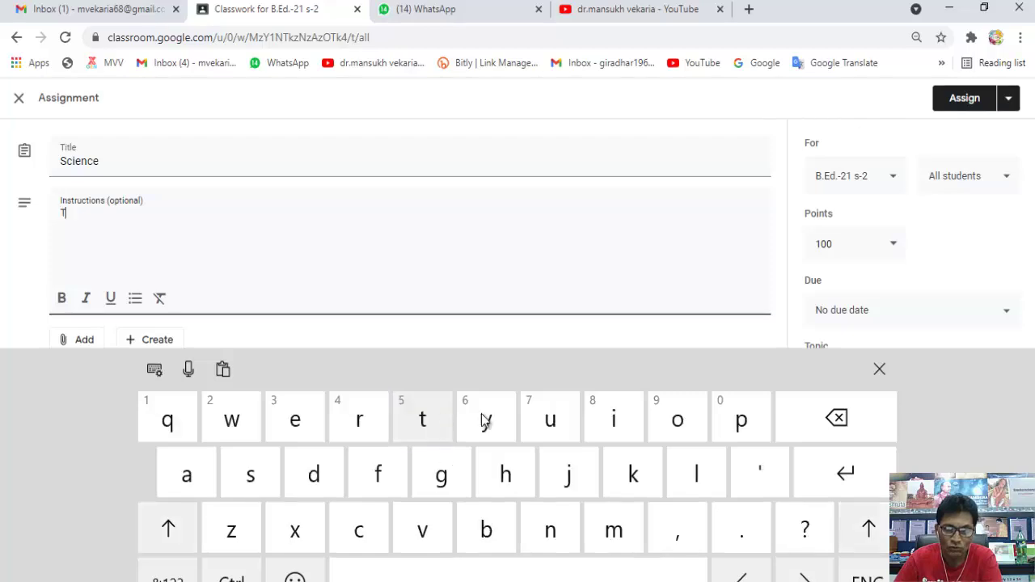
click(684, 419)
click(422, 419)
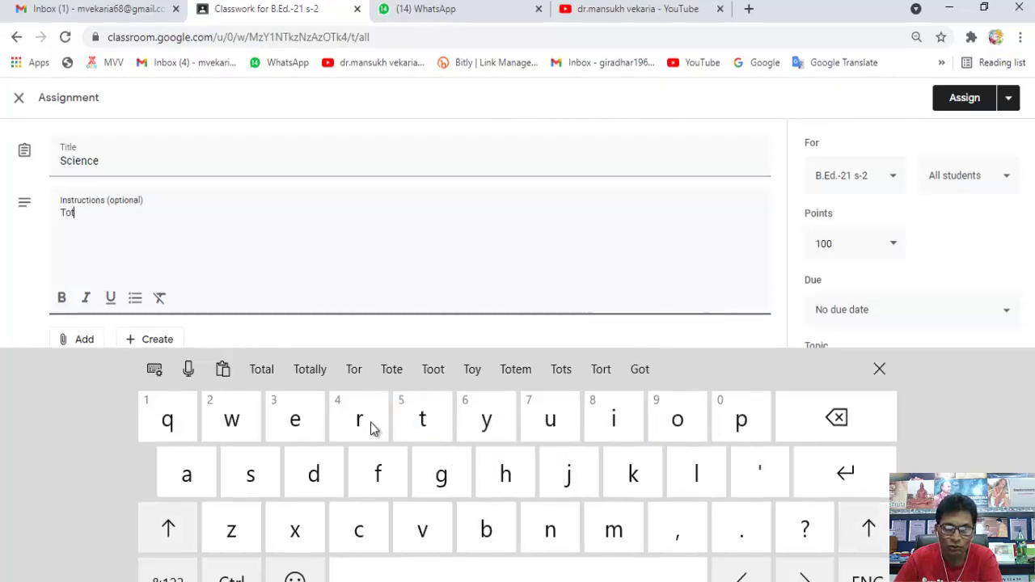
click(190, 477)
click(695, 477)
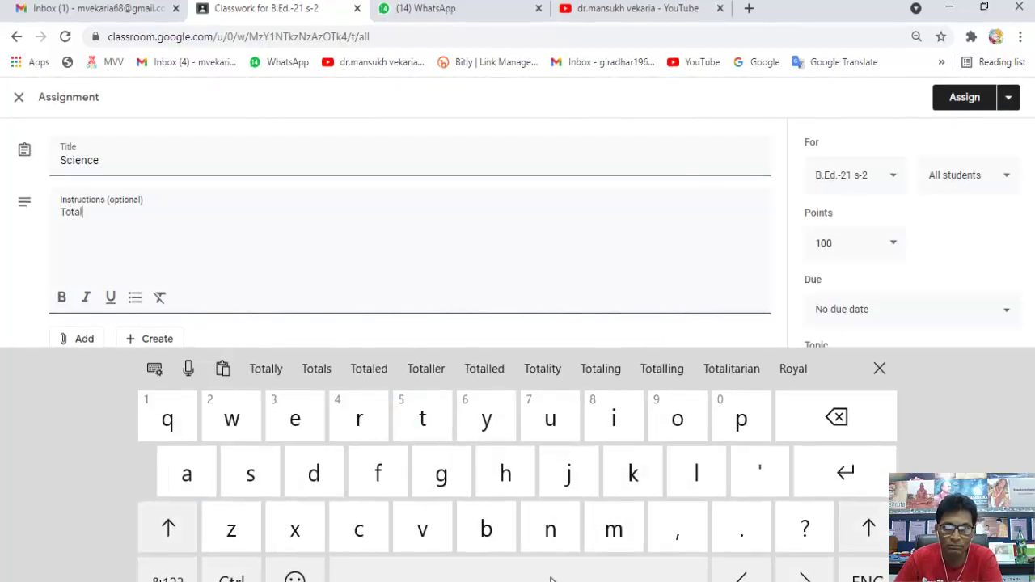
click(653, 566)
click(608, 534)
click(189, 478)
click(365, 405)
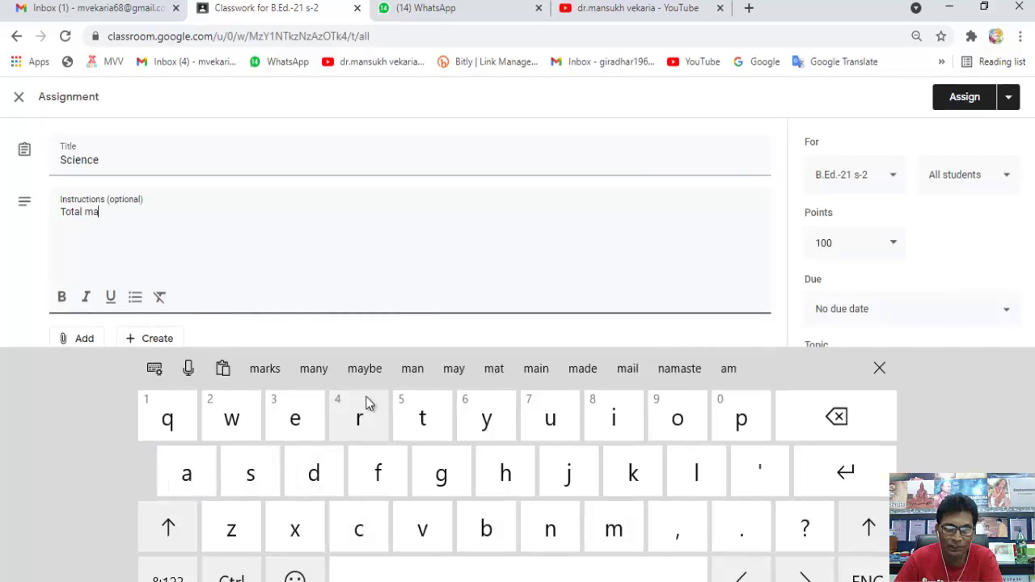
click(635, 474)
click(501, 568)
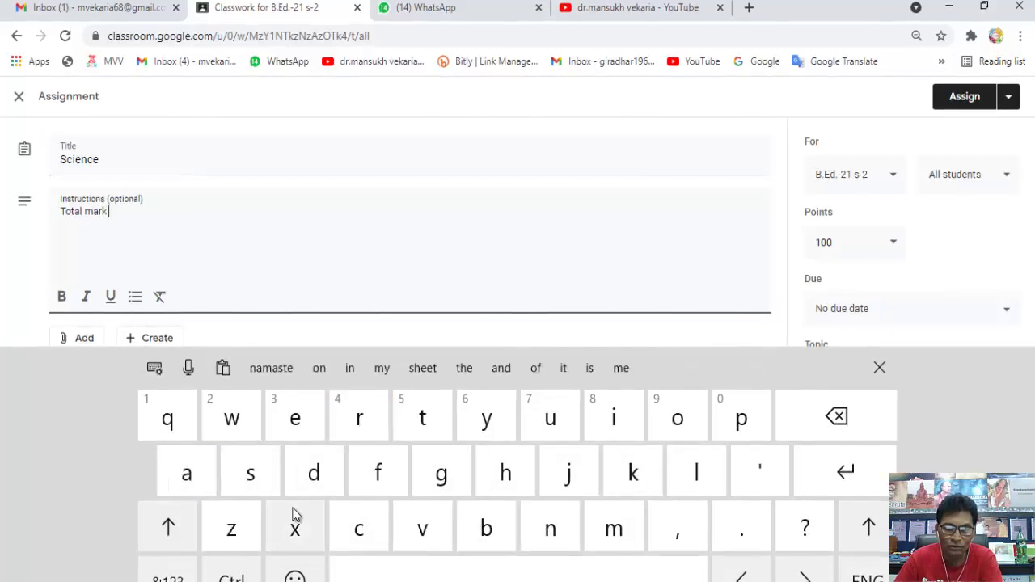
click(162, 576)
click(709, 417)
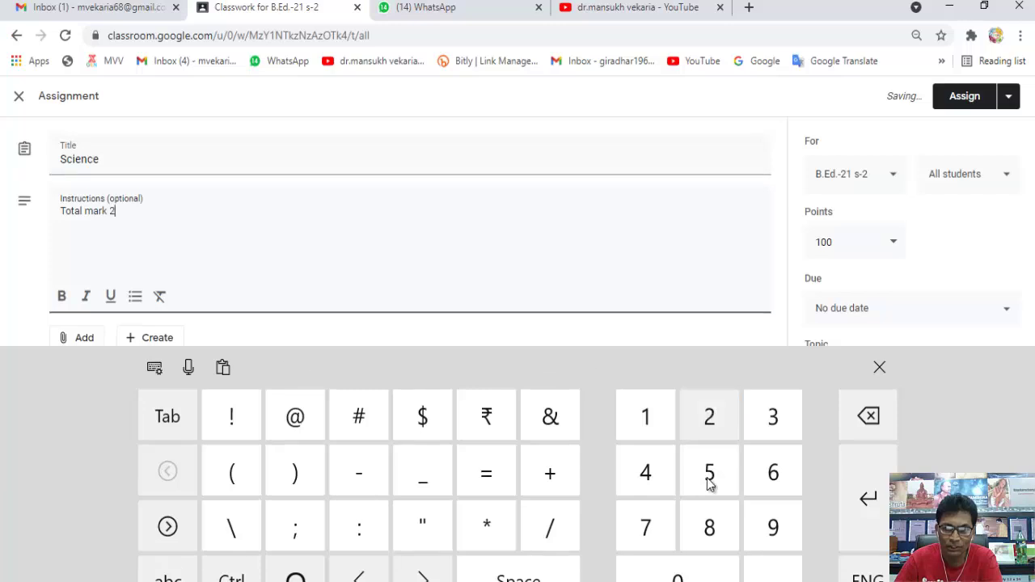
click(710, 478)
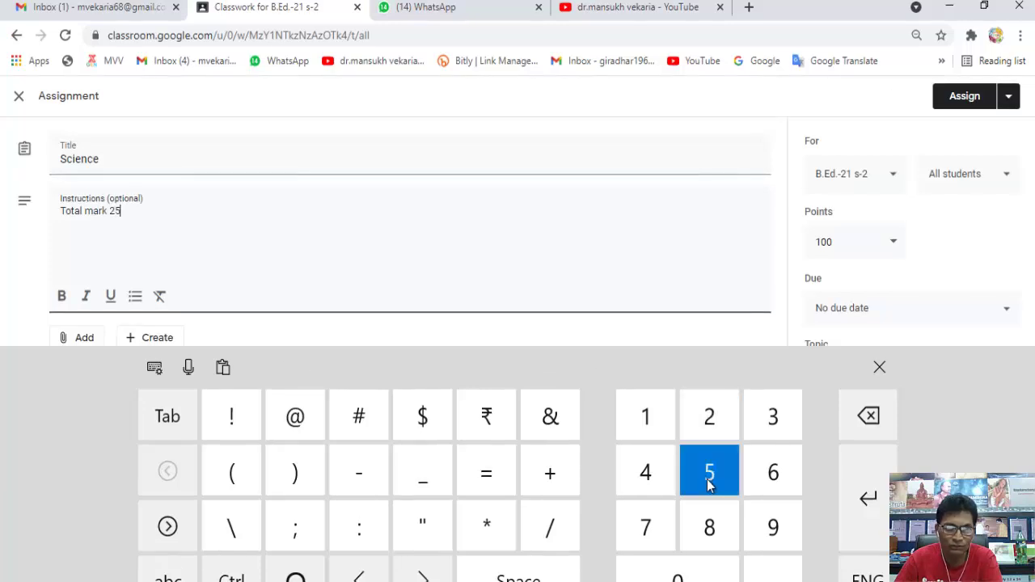
click(880, 367)
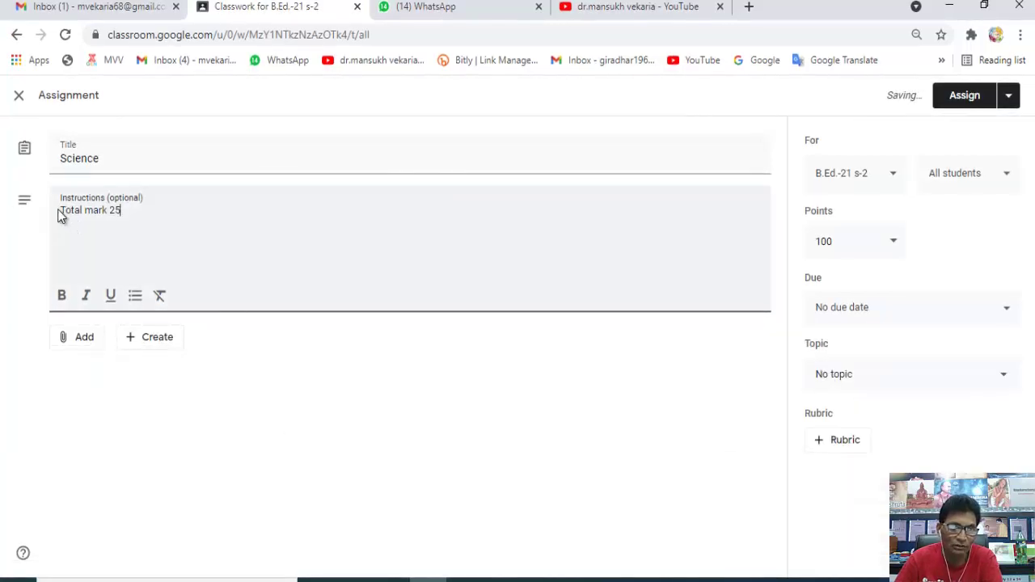
- Make the 'Total mark 25' instruction text bold, italic and underlined
drag(83, 215, 134, 227)
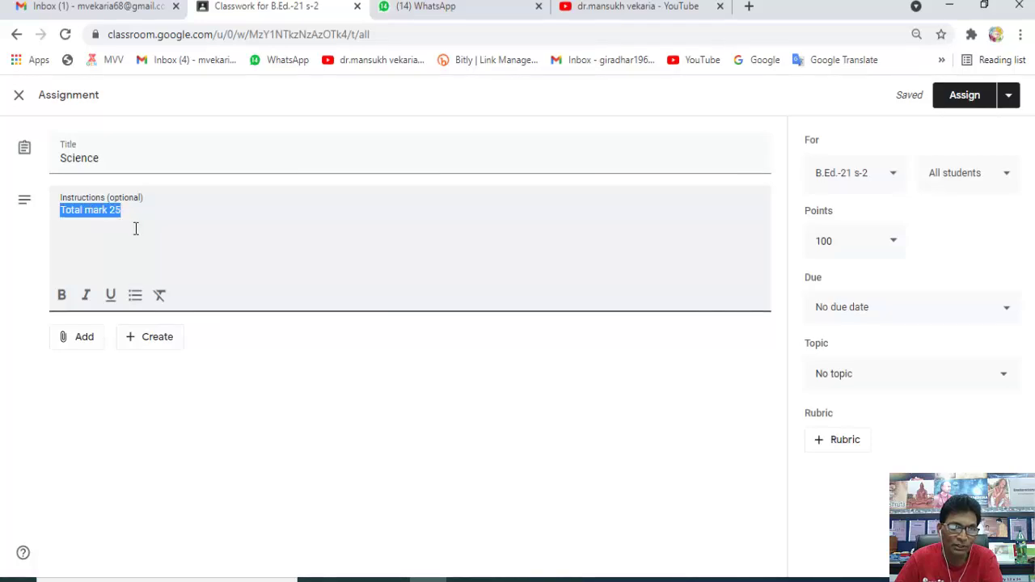
click(61, 295)
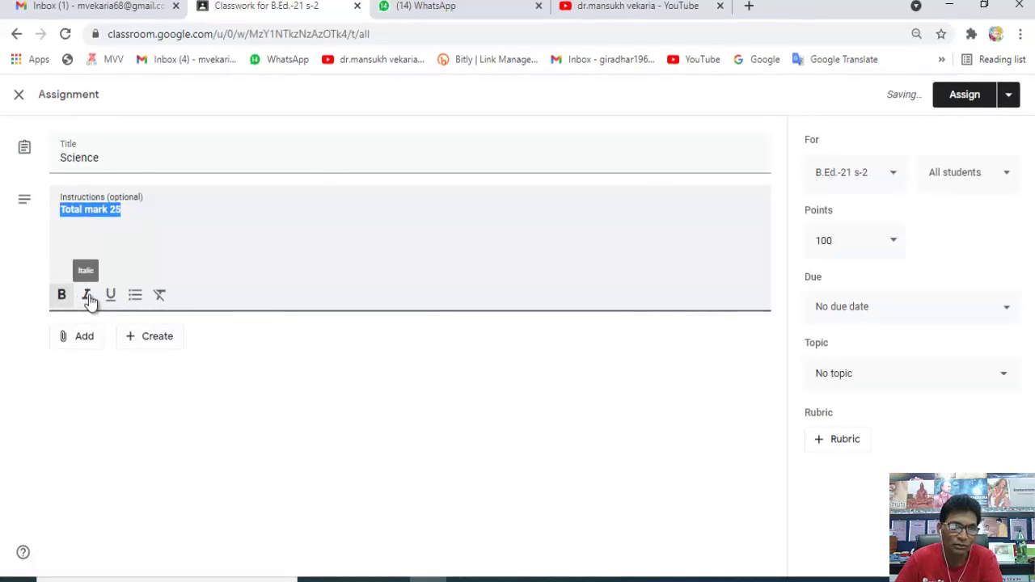
click(85, 296)
click(111, 296)
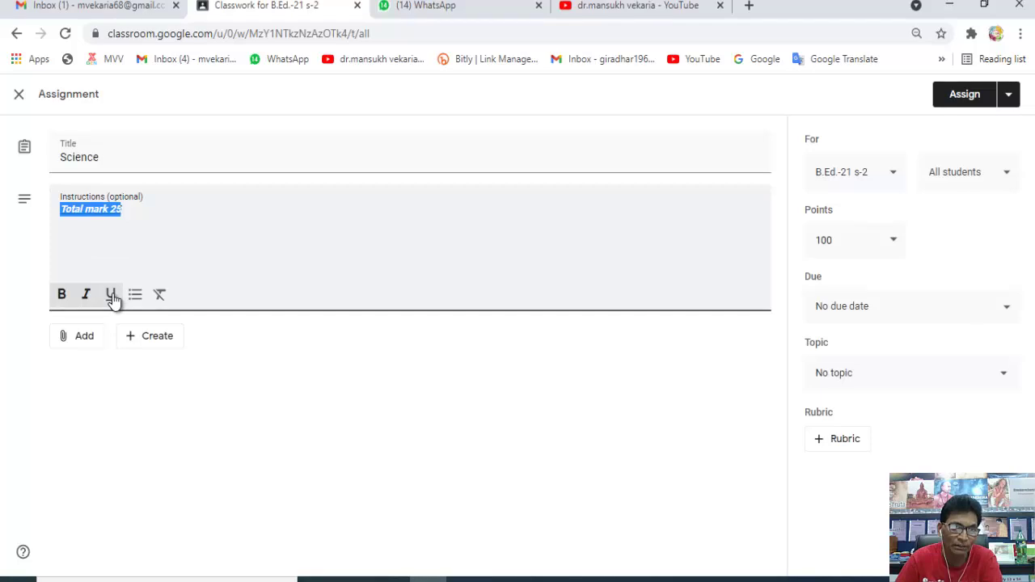
click(131, 212)
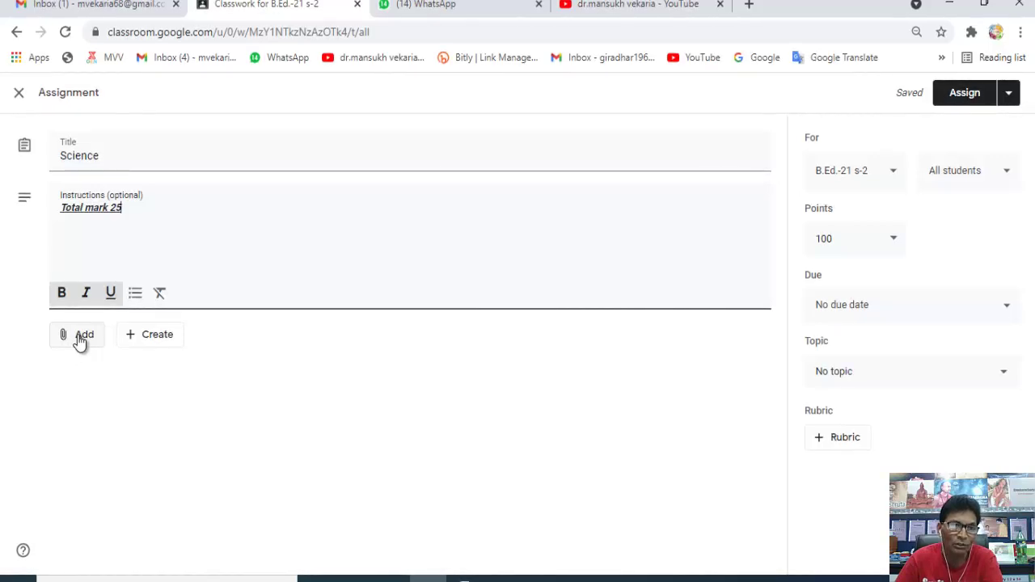
click(80, 339)
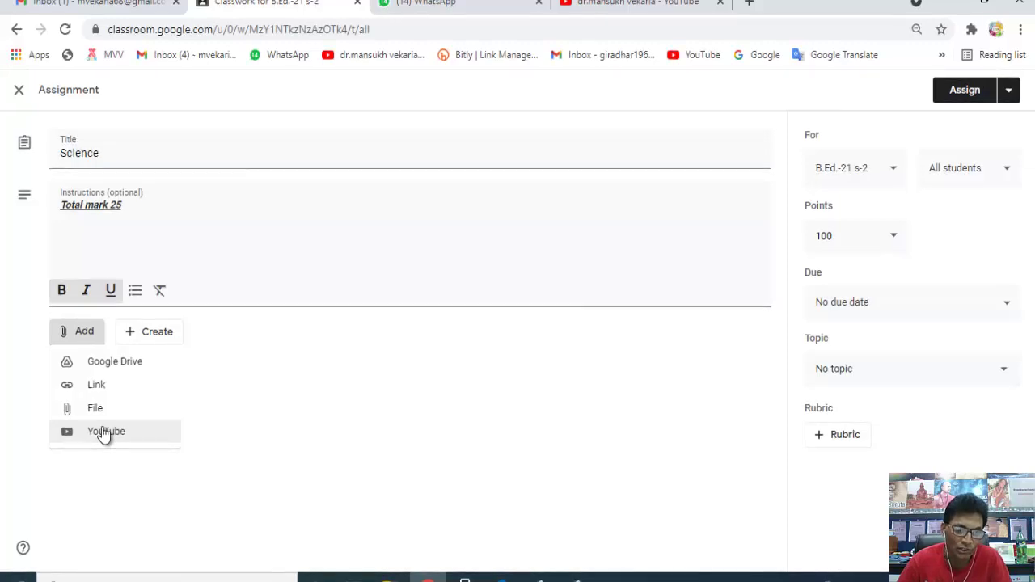
- Search YouTube for the teacher's channel and attach the 7-minute Amazing Science Project smoking video
click(105, 433)
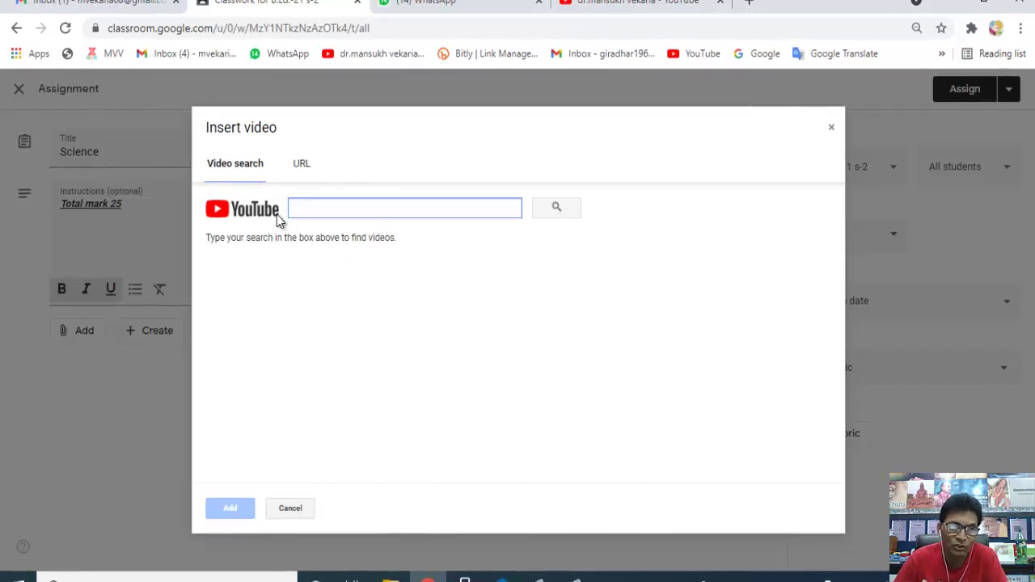
text(dr)
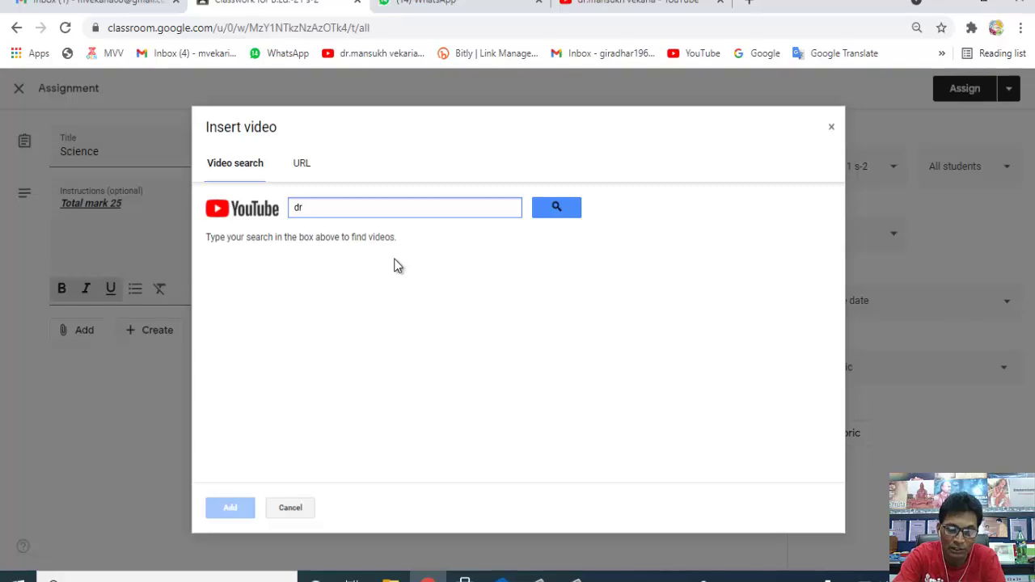
text(.0ans42h)
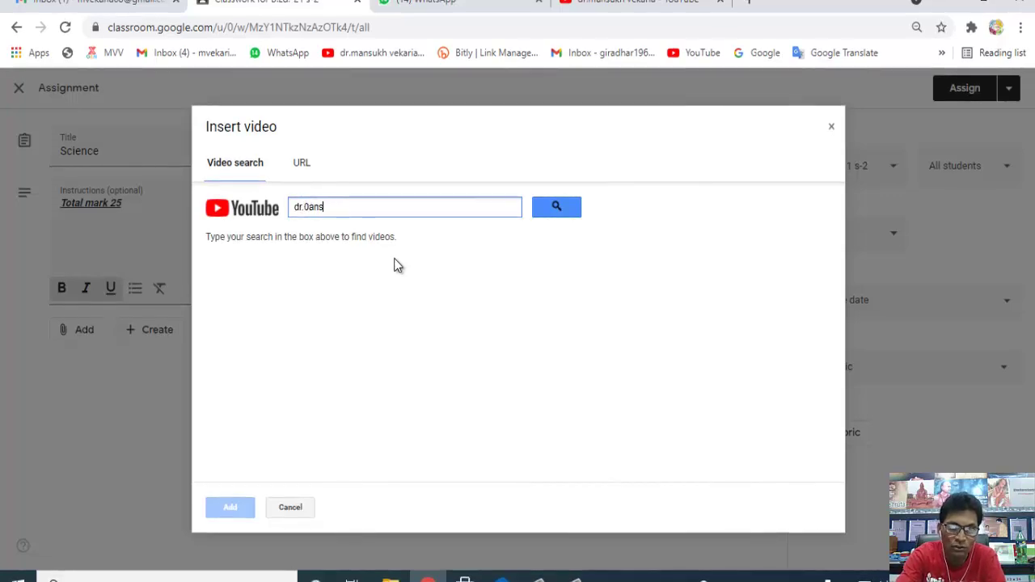
key(BackSpace)
key(BackSpace)
key(BackSpace)
key(BackSpace)
text(mansuk vekari)
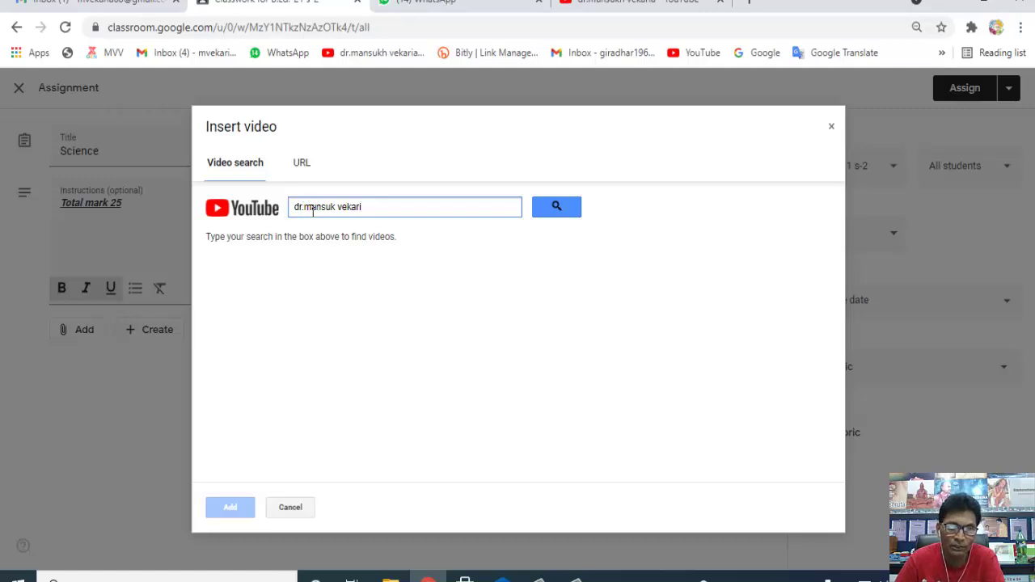
click(556, 208)
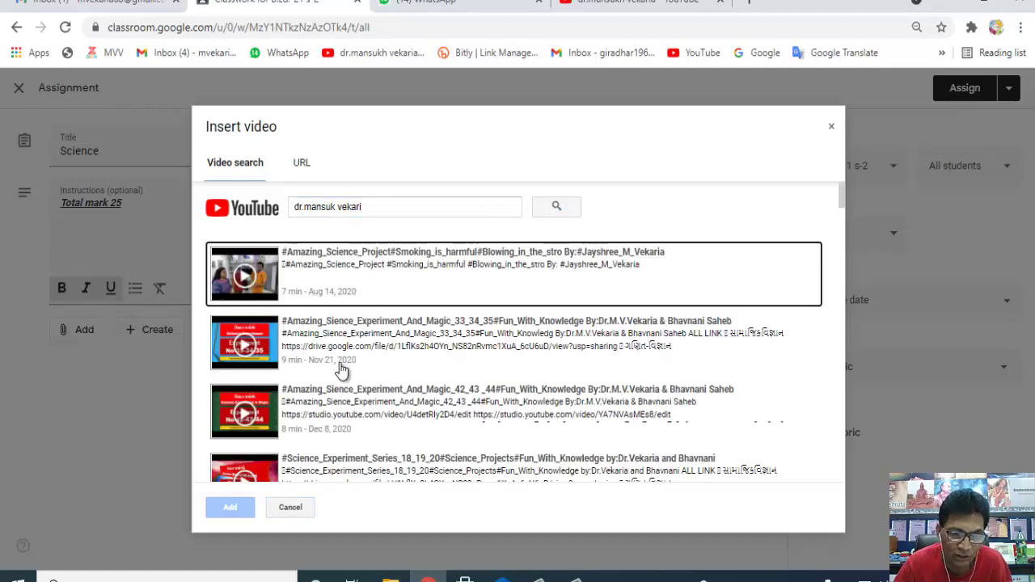
scroll(341, 370, down, 5)
scroll(342, 368, down, 5)
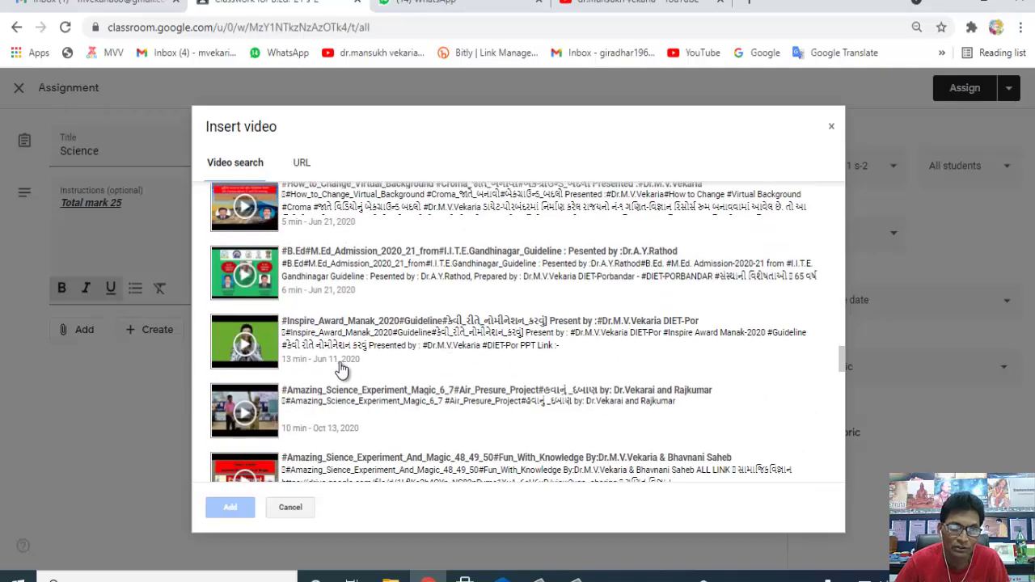
scroll(340, 365, up, 15)
click(246, 273)
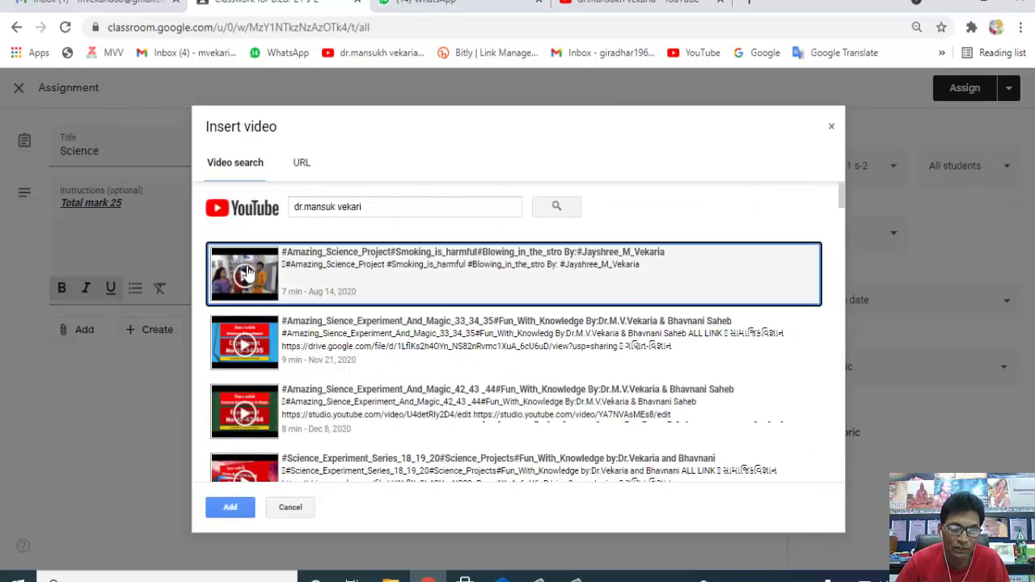
click(233, 509)
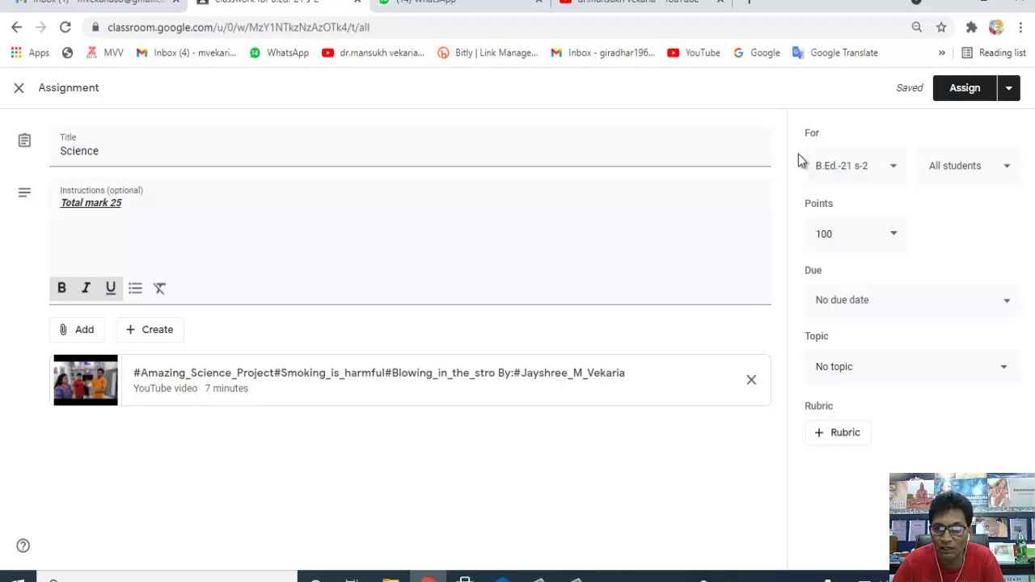
- Review the class and student assignment lists, keeping the assignment for all students
click(895, 172)
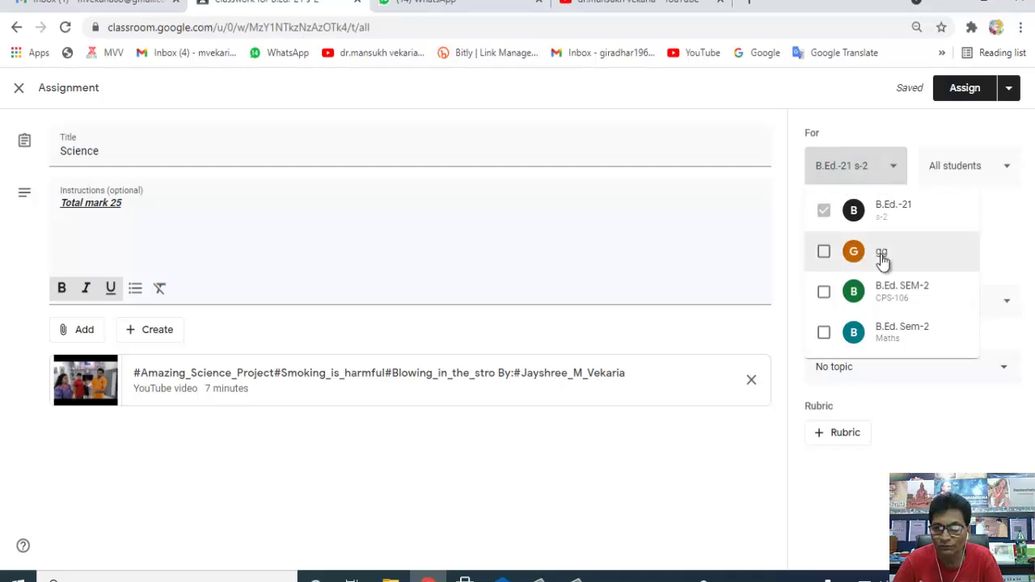
click(1007, 170)
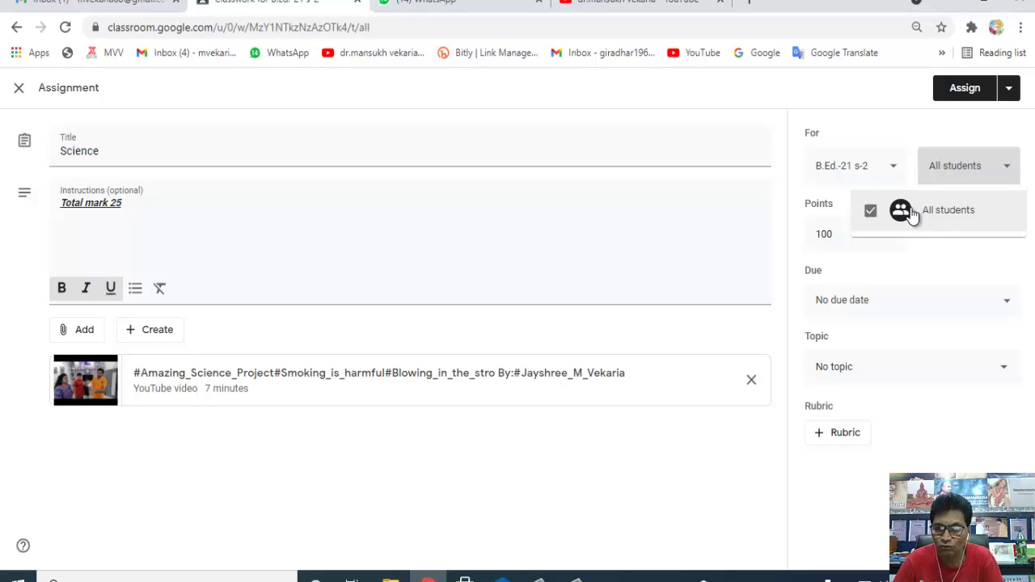
click(1007, 170)
click(962, 172)
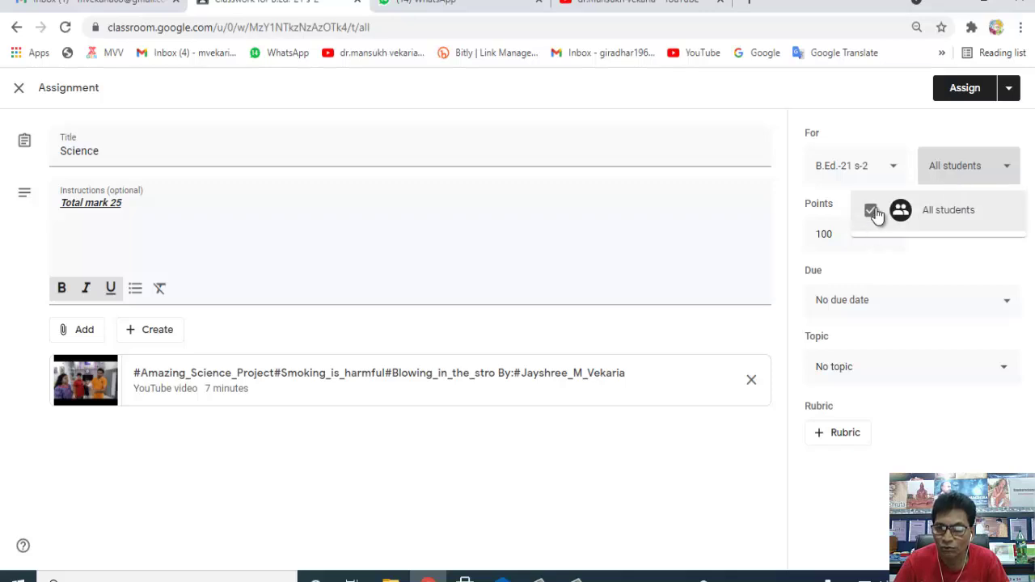
click(1009, 173)
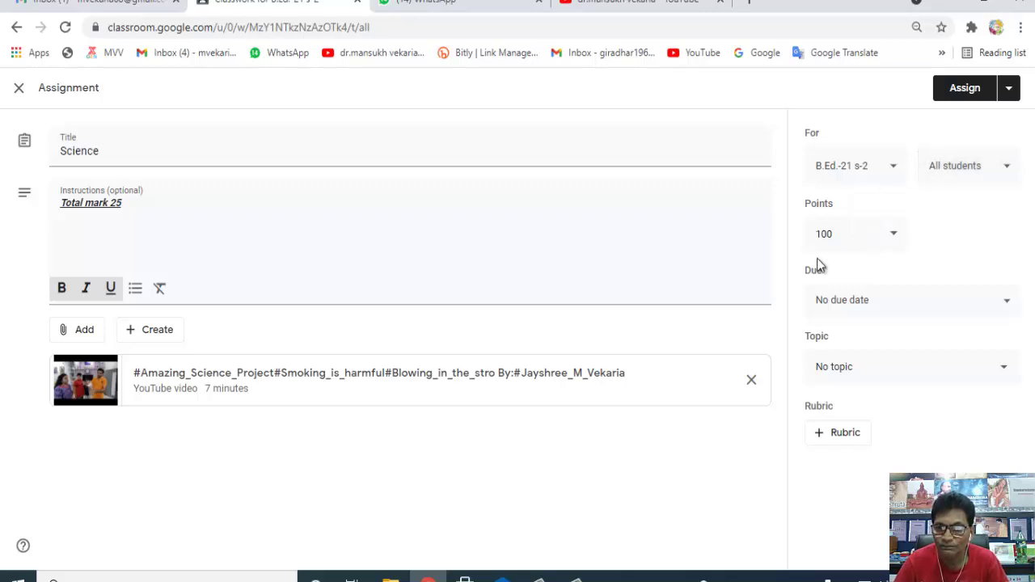
- Replace the assignment's 100-point value in the Points field with 25
click(893, 238)
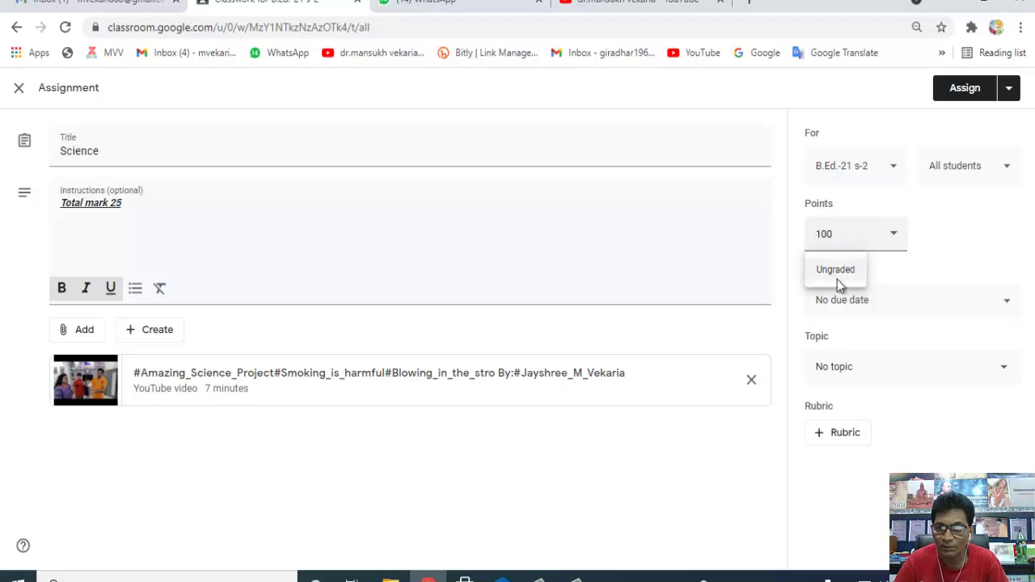
drag(845, 238, 793, 240)
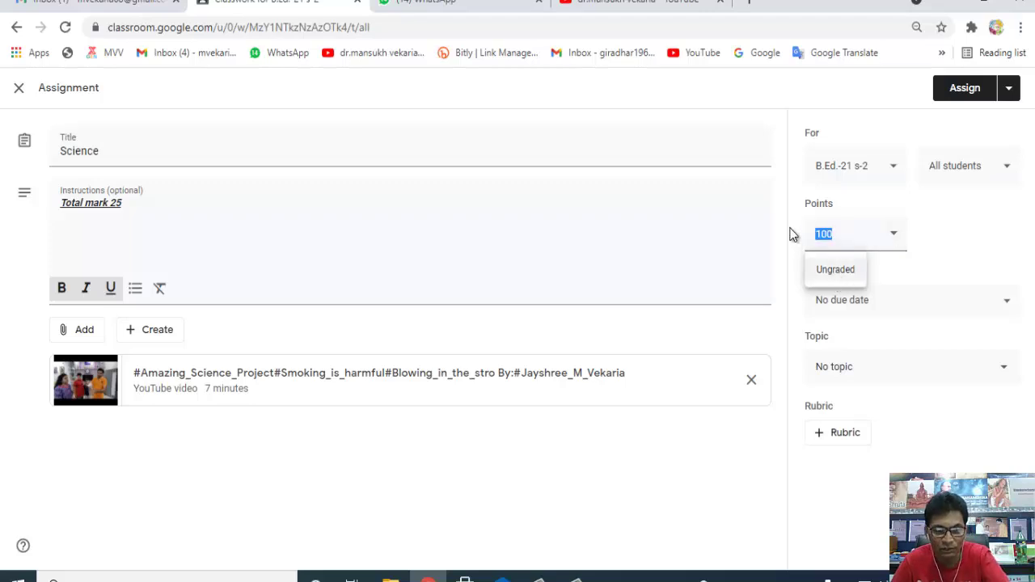
text(25)
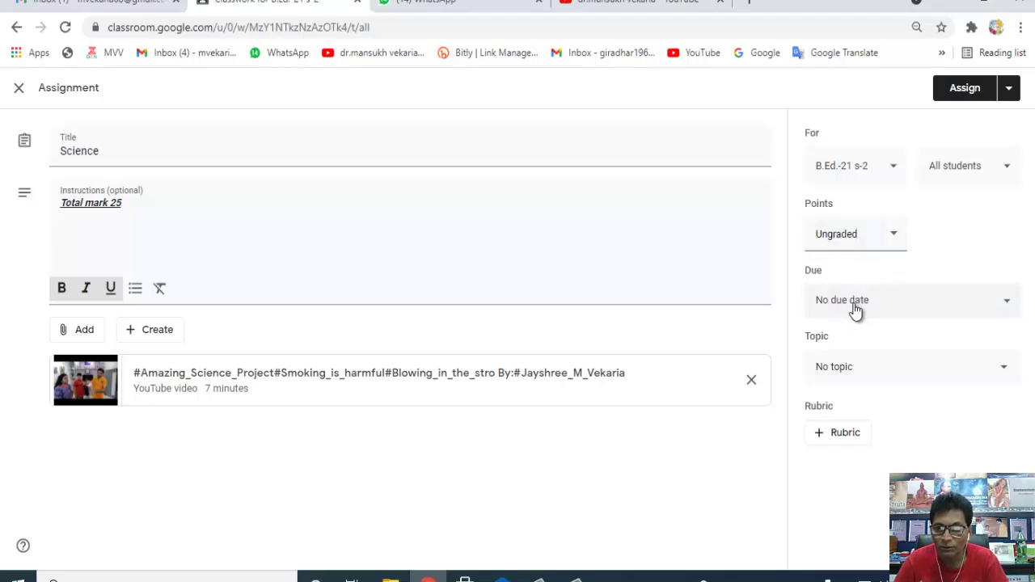
- Set the assignment due date to Jun 25, 2021 at 12:00 PM
click(1005, 308)
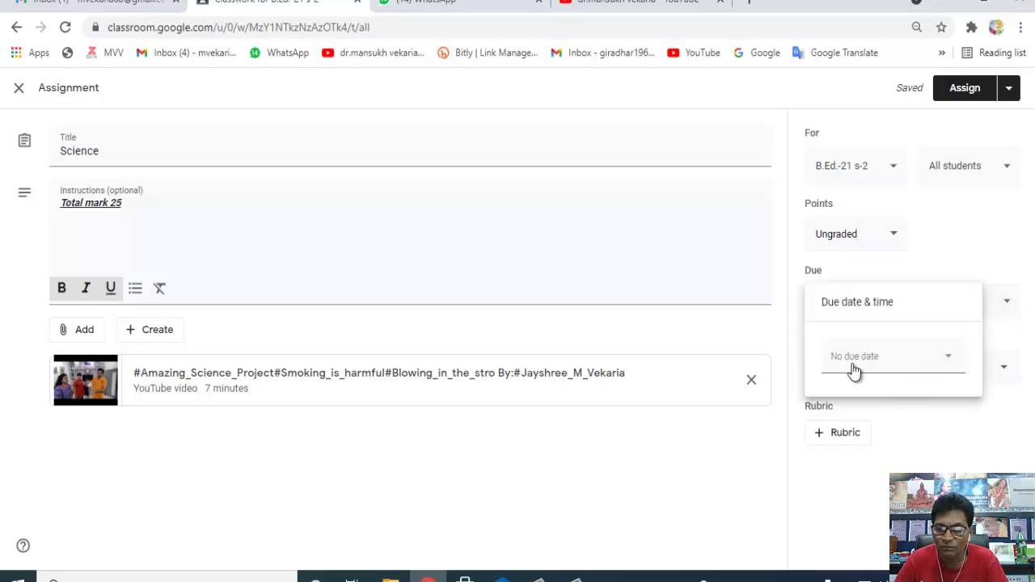
click(950, 363)
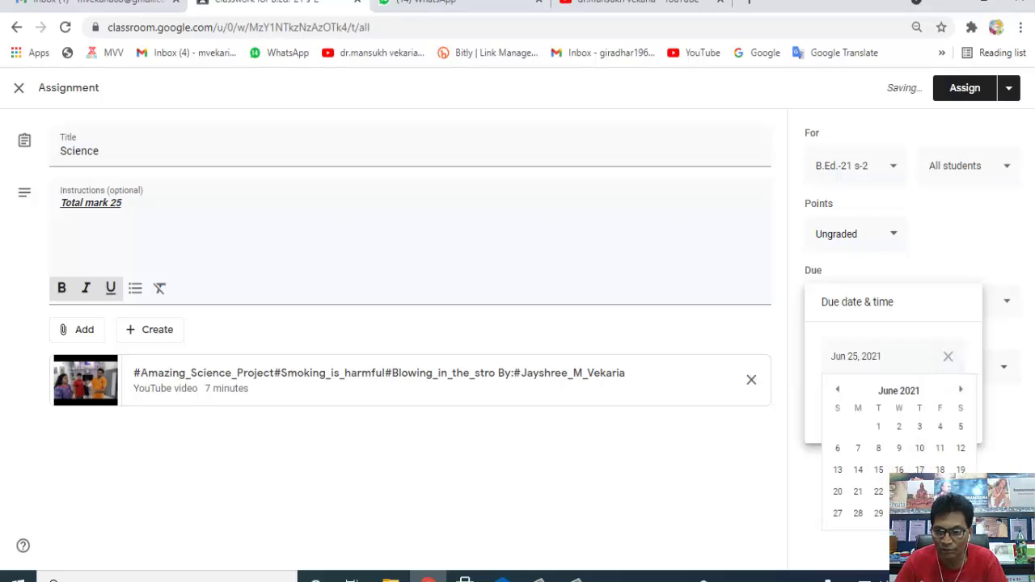
key(Escape)
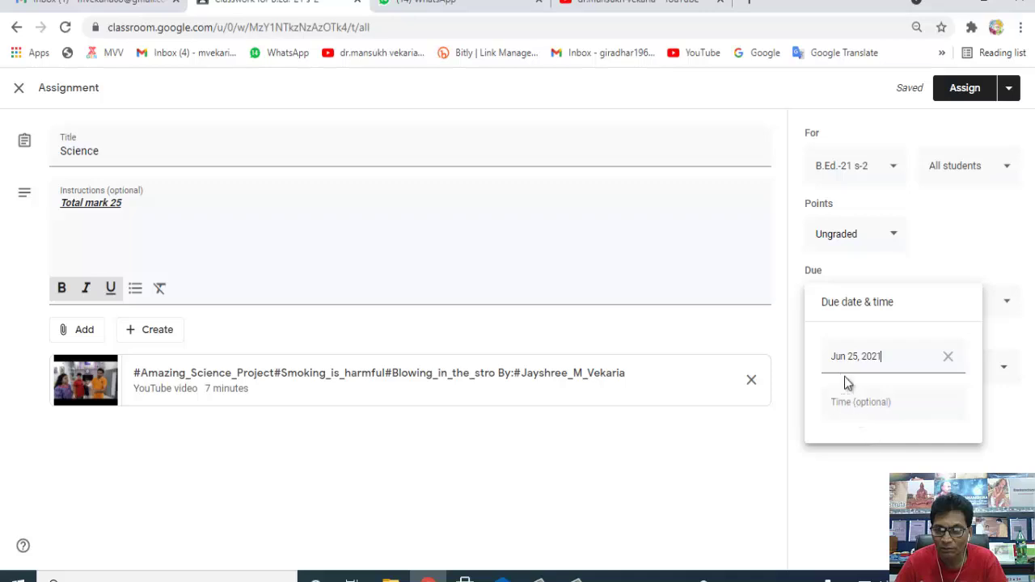
click(856, 405)
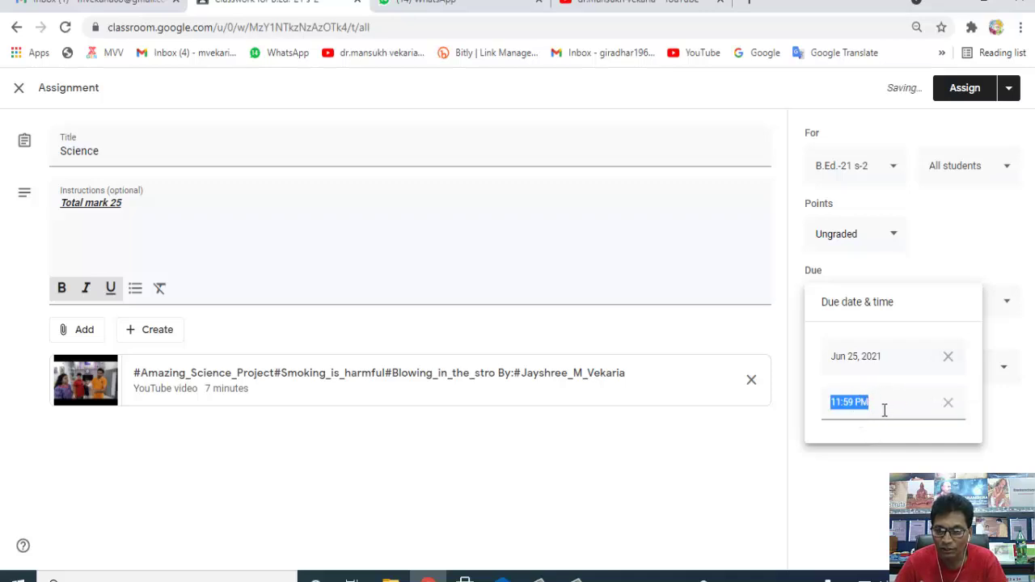
text(12)
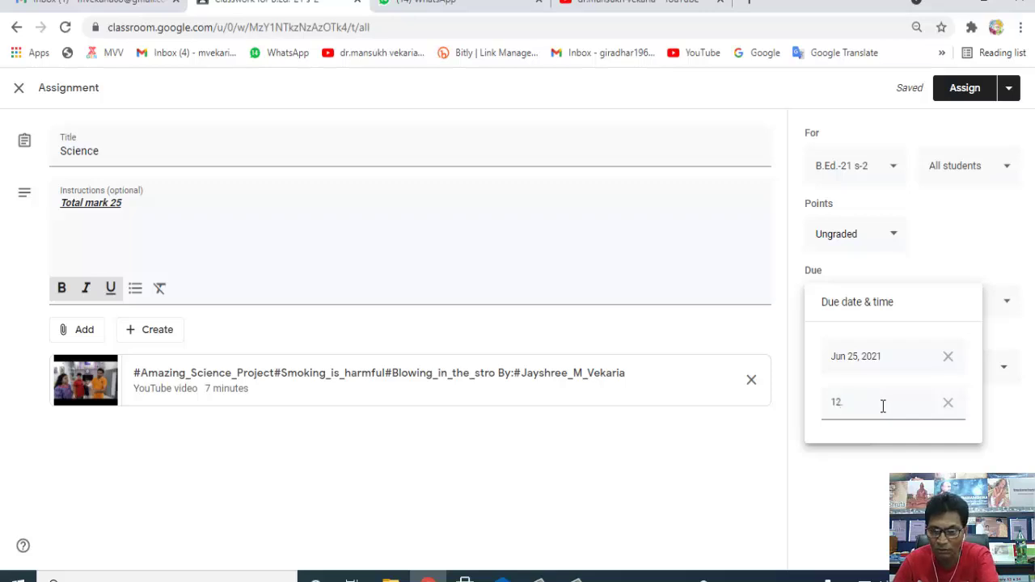
click(901, 445)
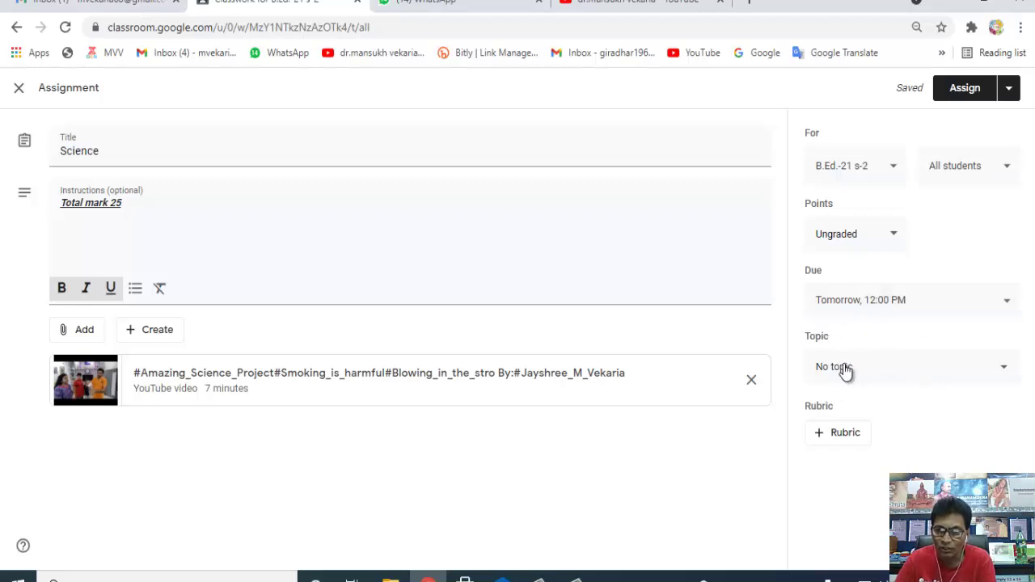
- Create a new topic named 'ass.' and file the Science assignment under it
click(842, 373)
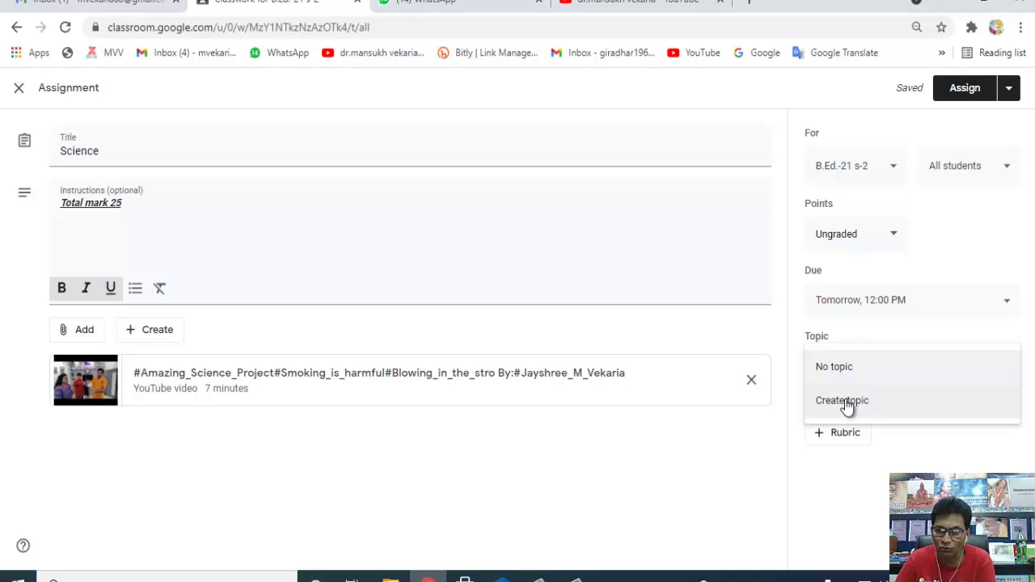
click(1000, 369)
click(1001, 370)
click(857, 402)
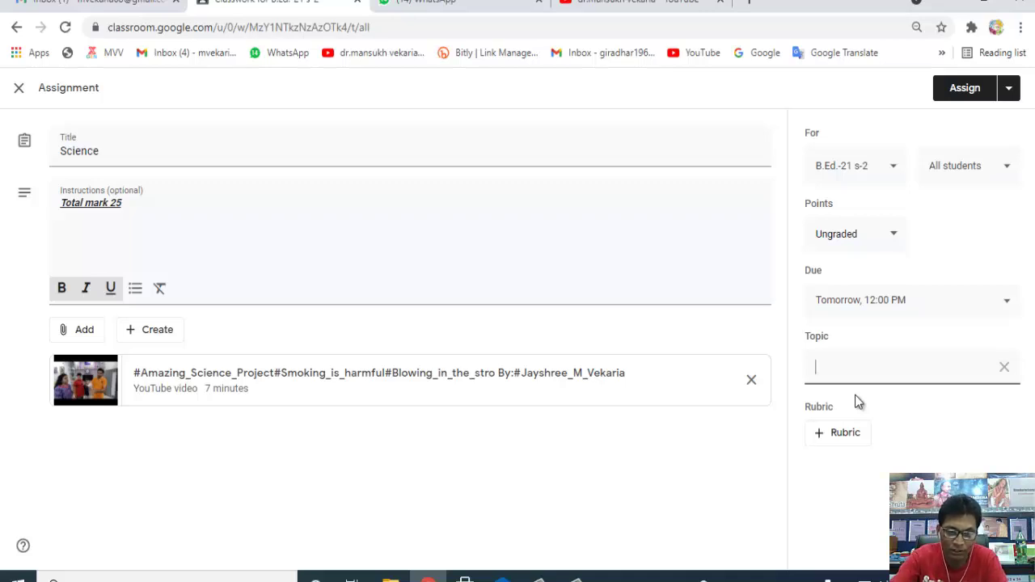
text(as)
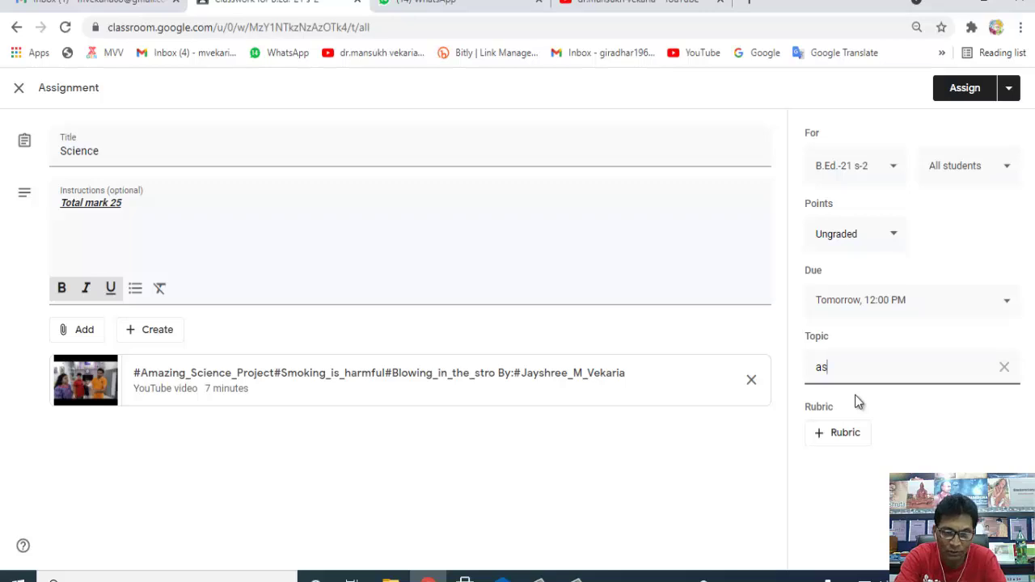
text(s)
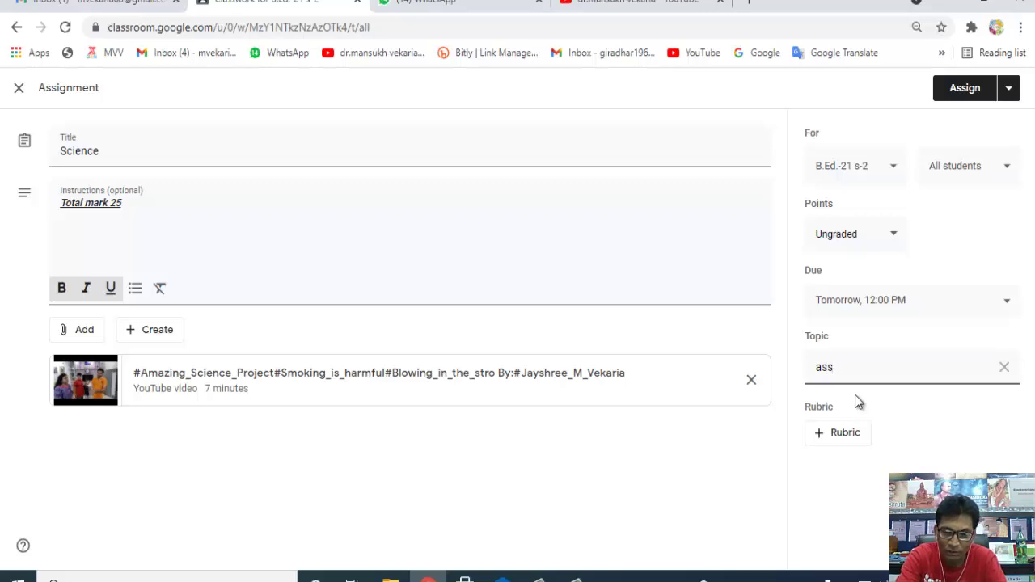
text(.)
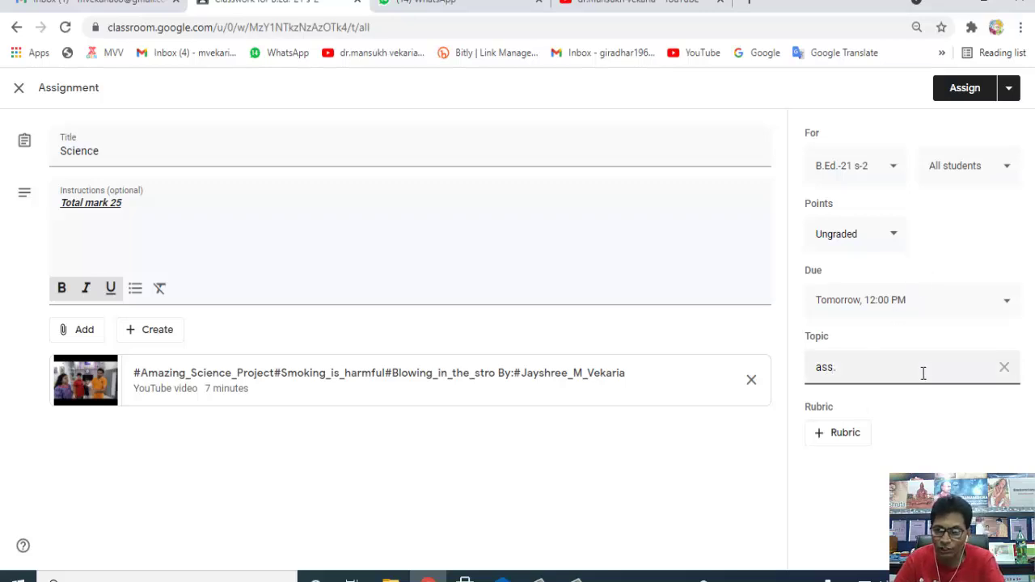
click(867, 413)
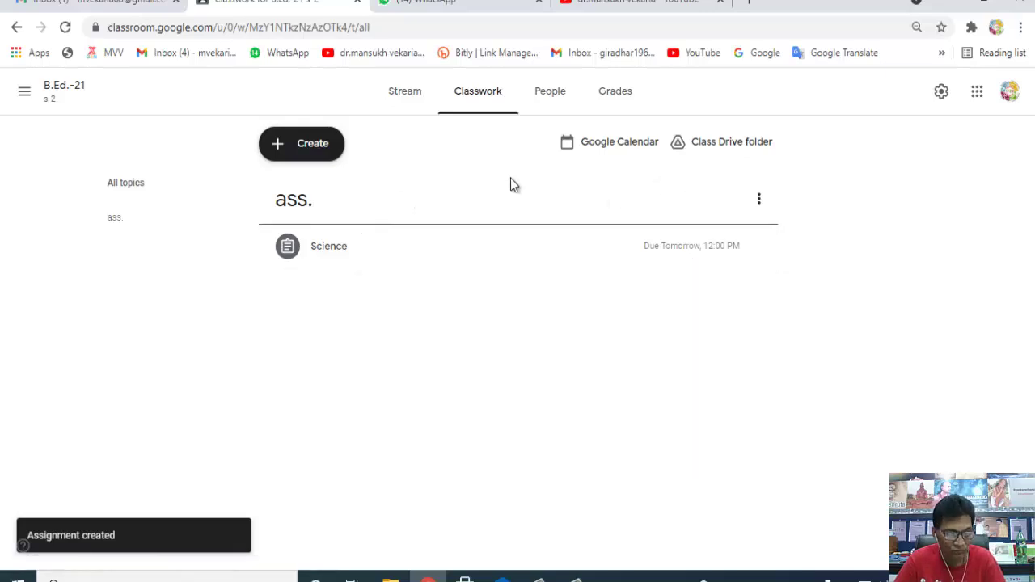
click(552, 93)
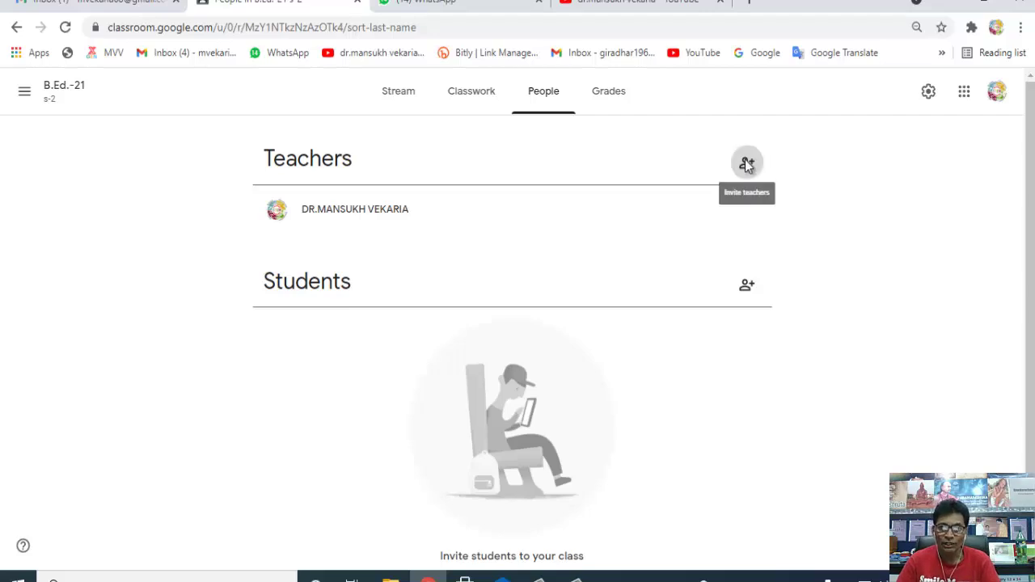
click(745, 163)
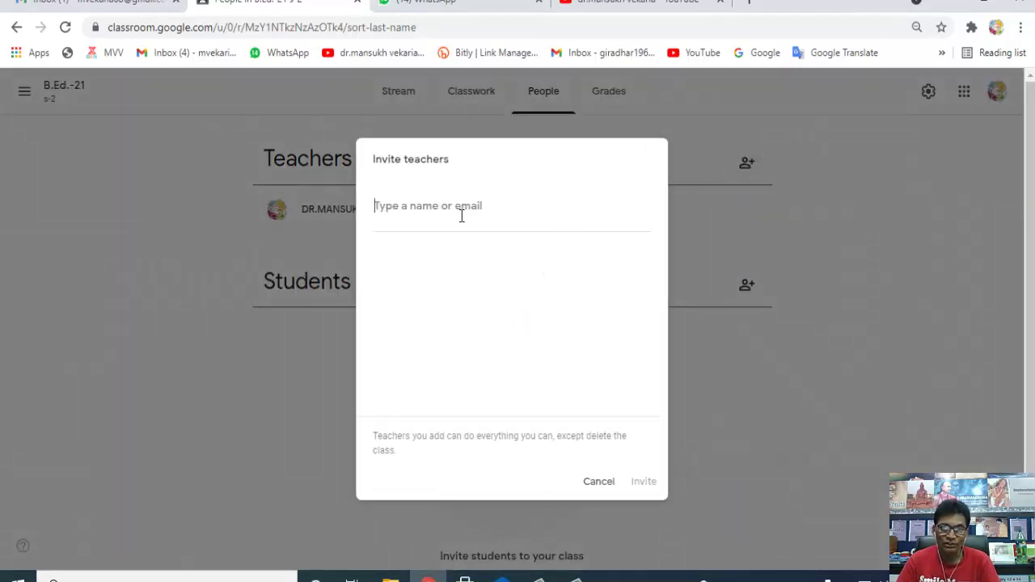
click(594, 483)
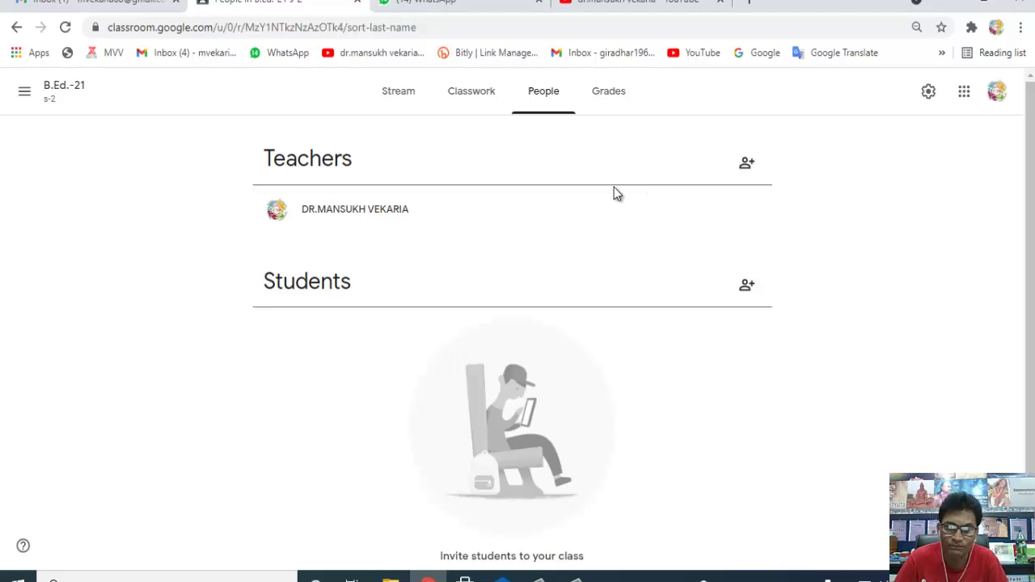
click(747, 285)
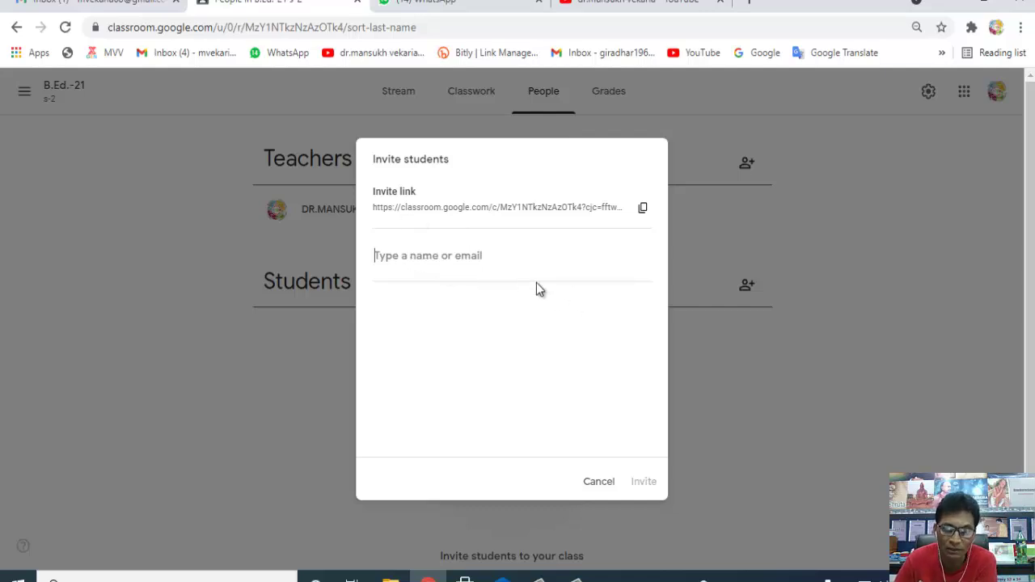
click(597, 483)
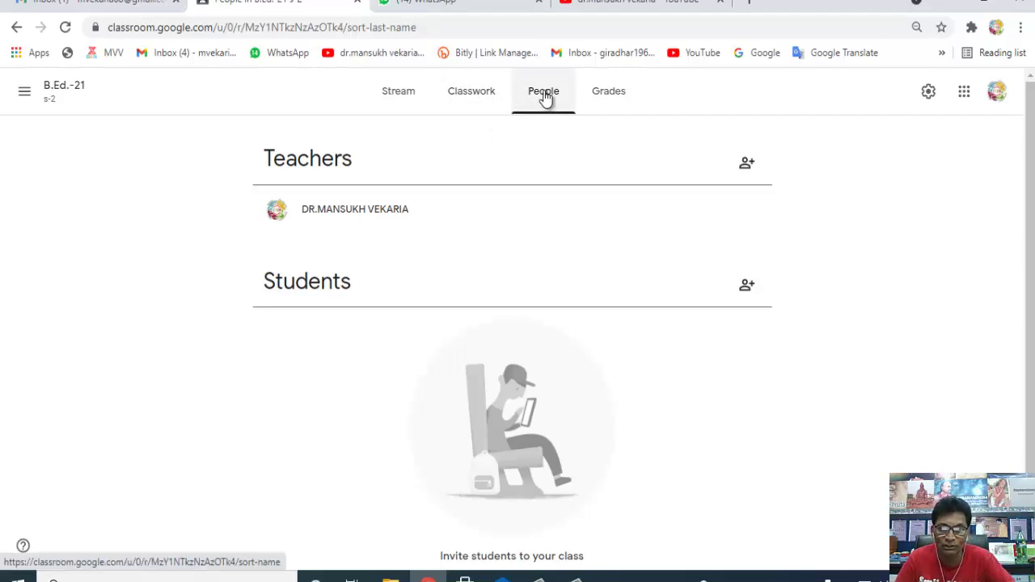
click(609, 90)
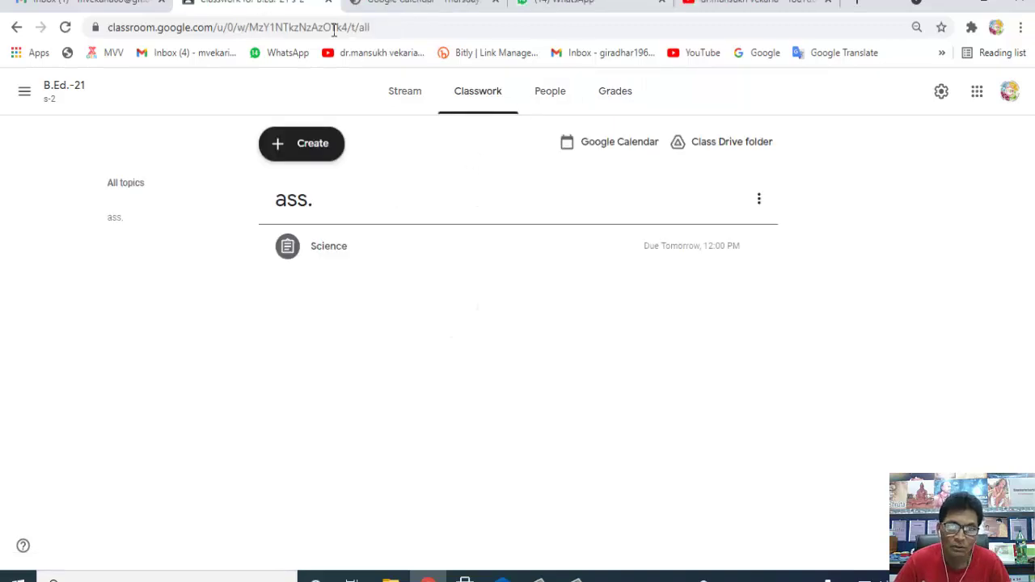
click(717, 145)
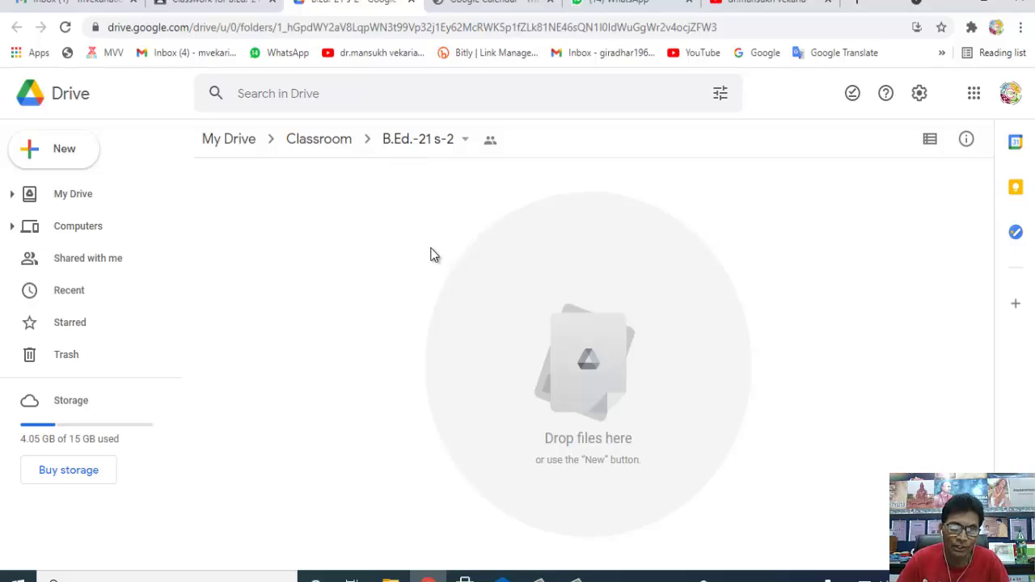
key(ctrl+w)
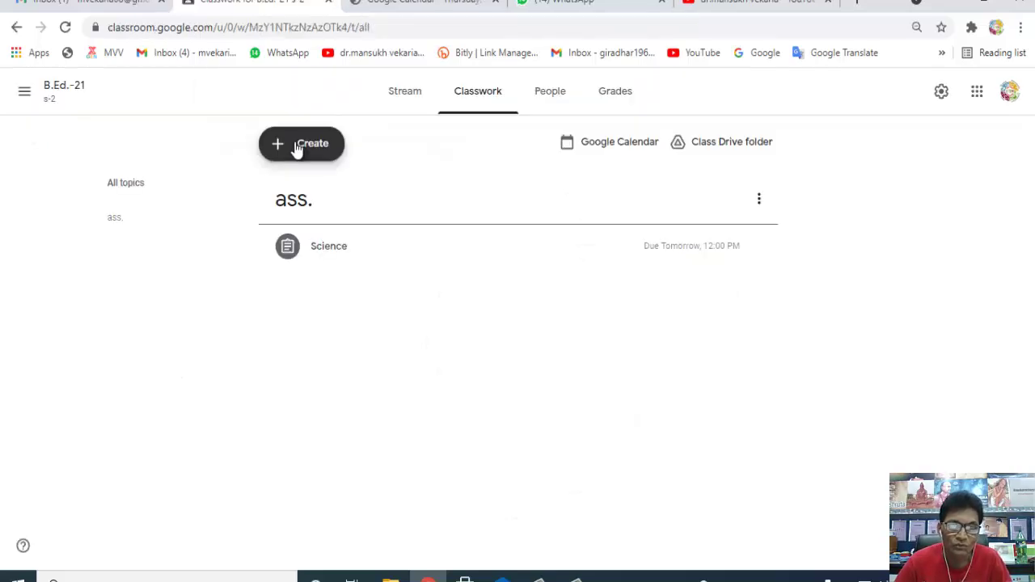
- Create a new question titled P_1 and bring up its attachment options
click(298, 148)
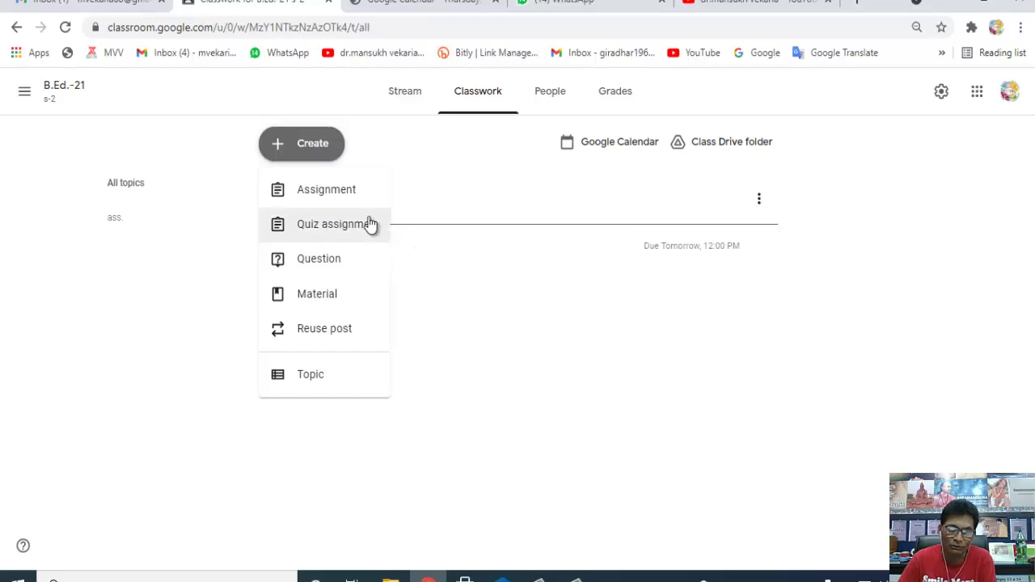
click(319, 260)
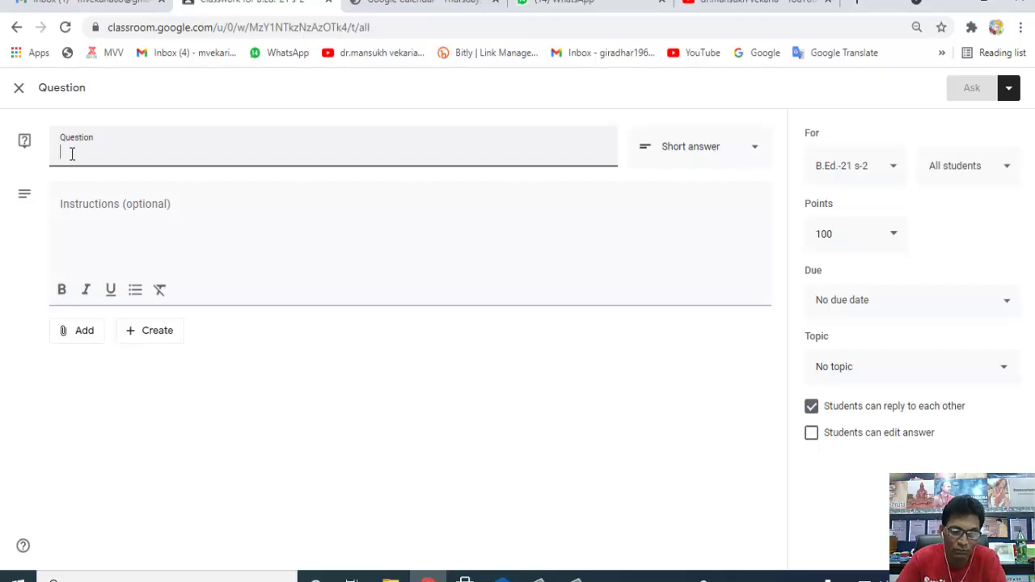
text(*)
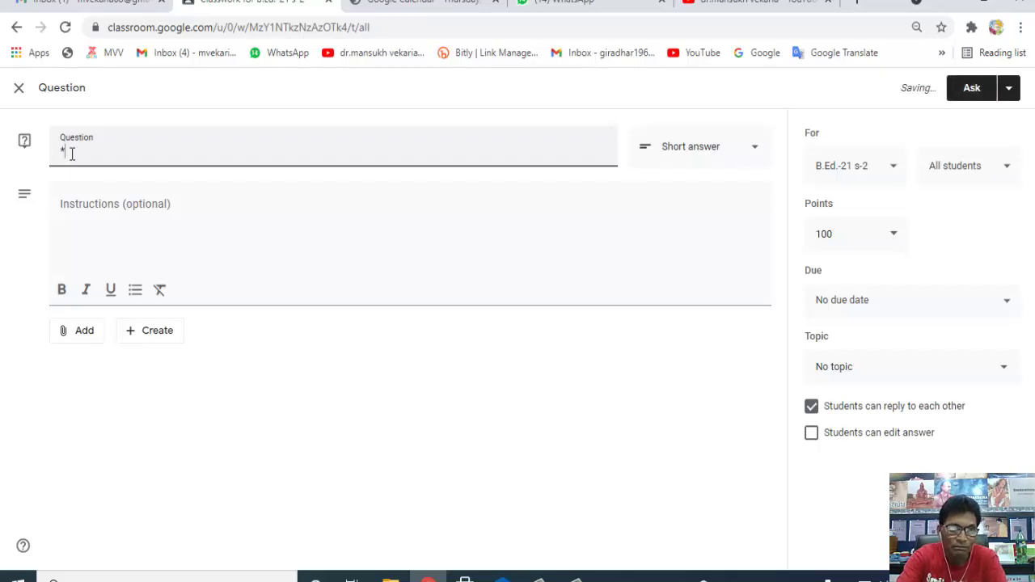
key(BackSpace)
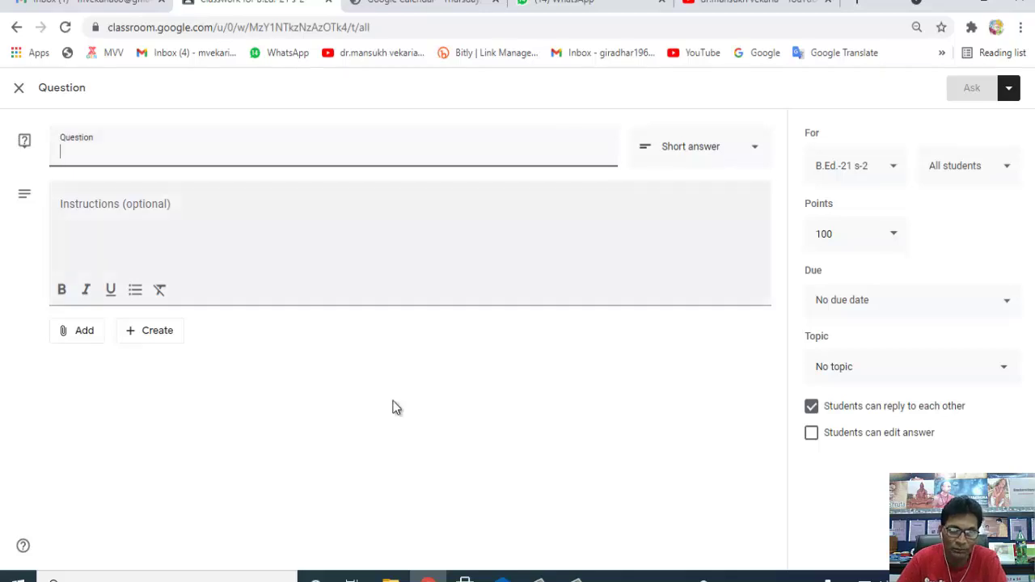
text(P_1)
click(95, 180)
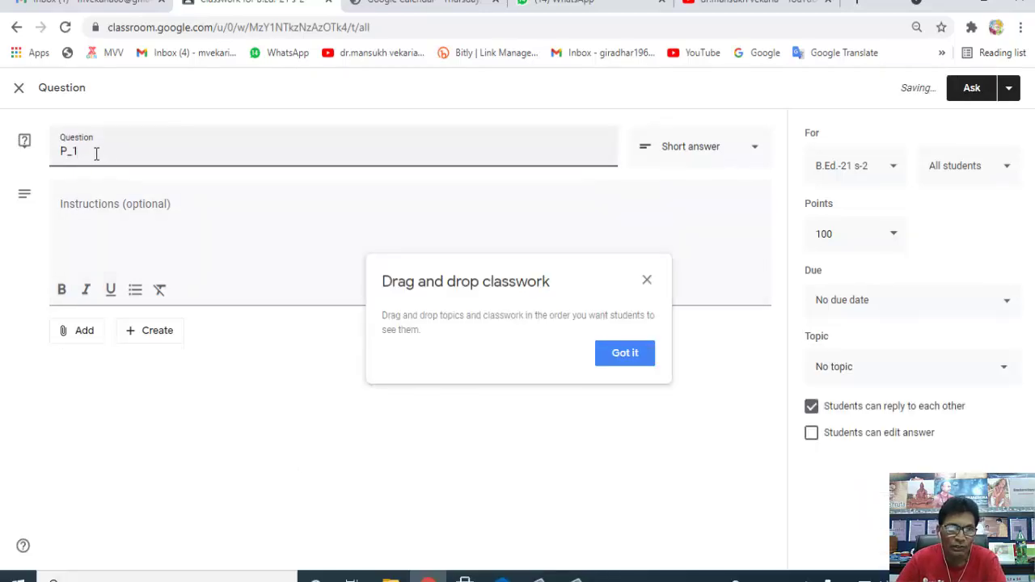
click(79, 227)
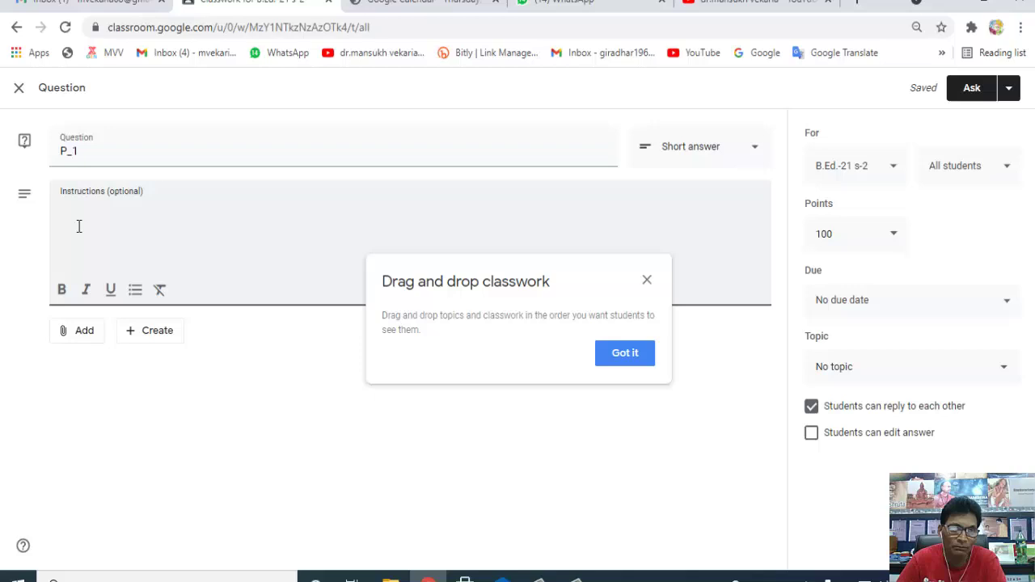
click(71, 332)
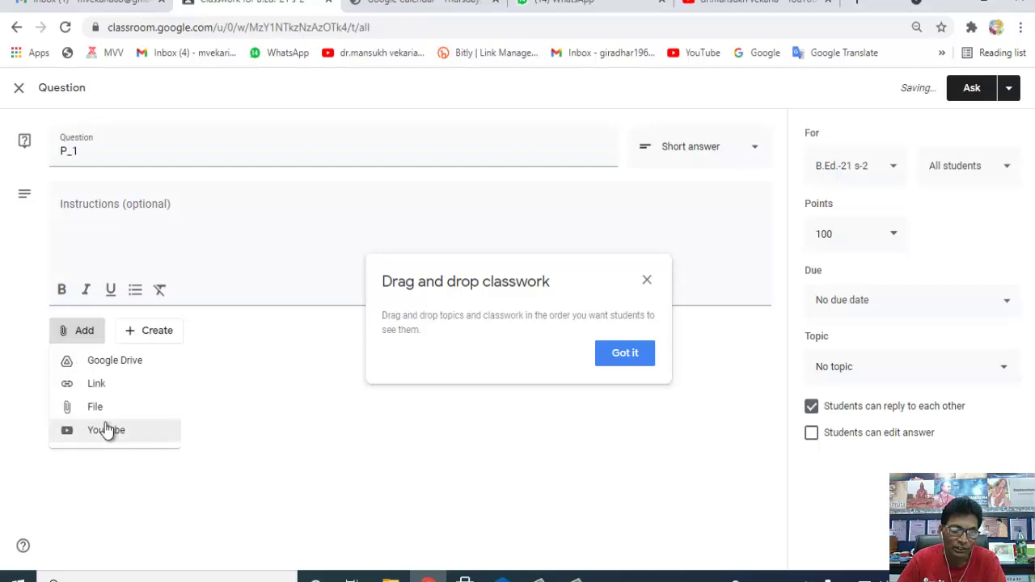
- Upload Entrance Test papers 2012-19.pdf from the Downloads folder as a file attachment
click(96, 411)
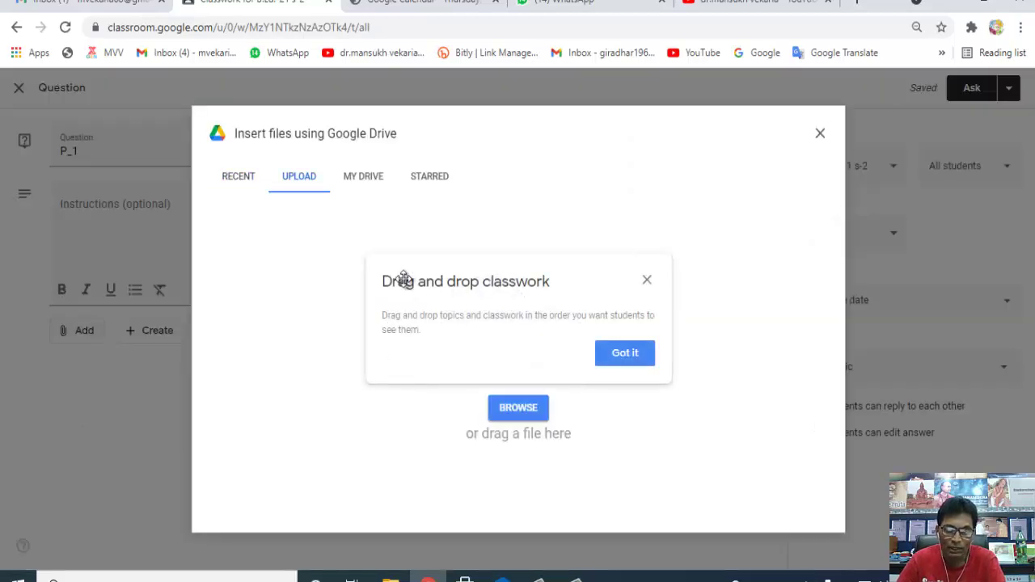
click(621, 352)
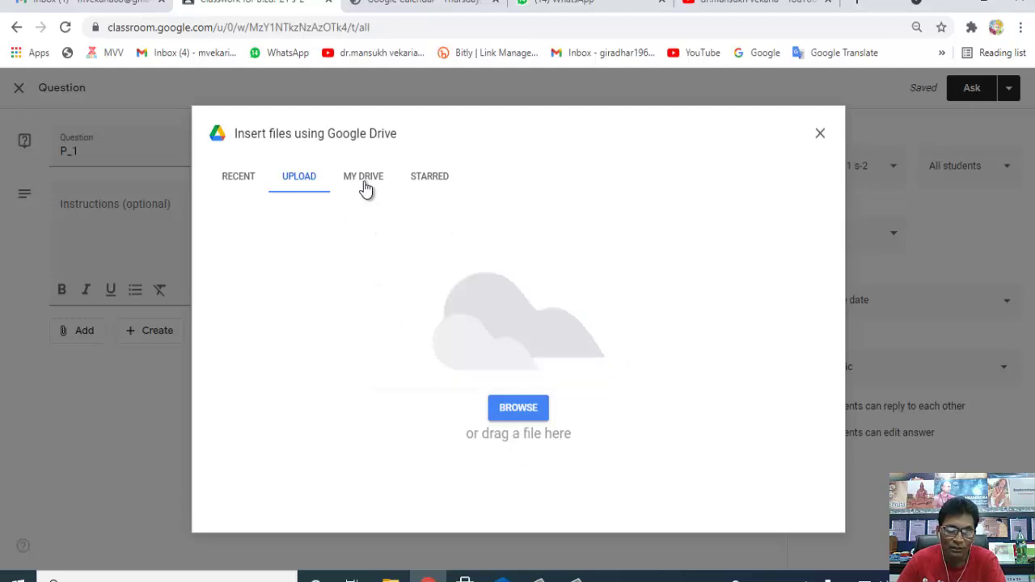
click(511, 408)
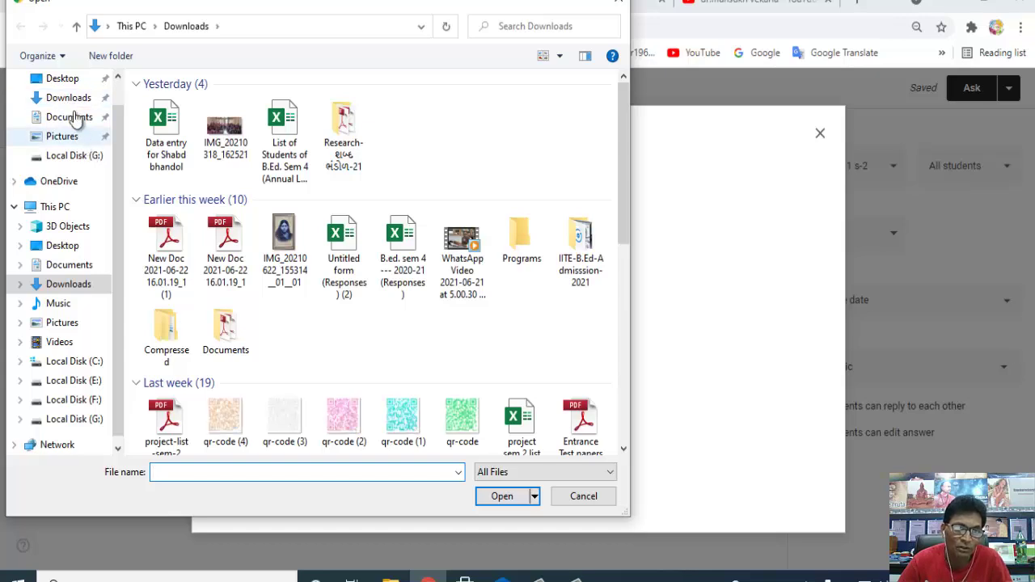
click(74, 102)
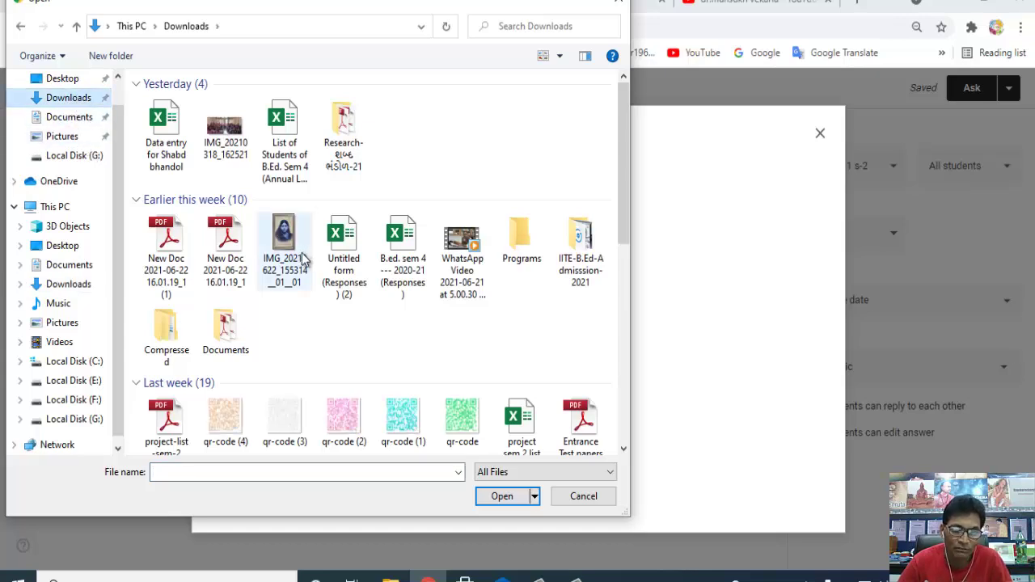
drag(621, 197, 619, 269)
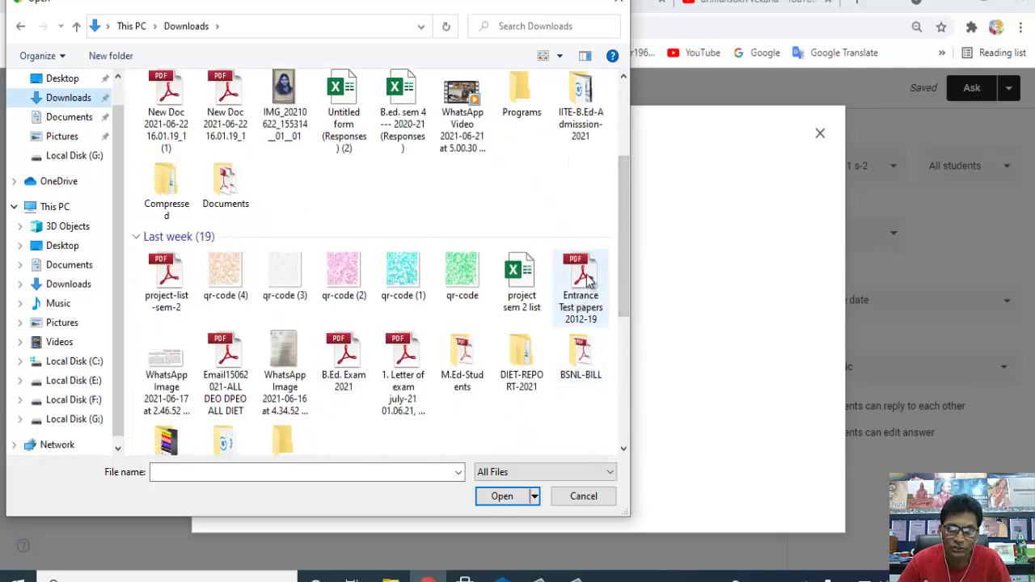
click(588, 279)
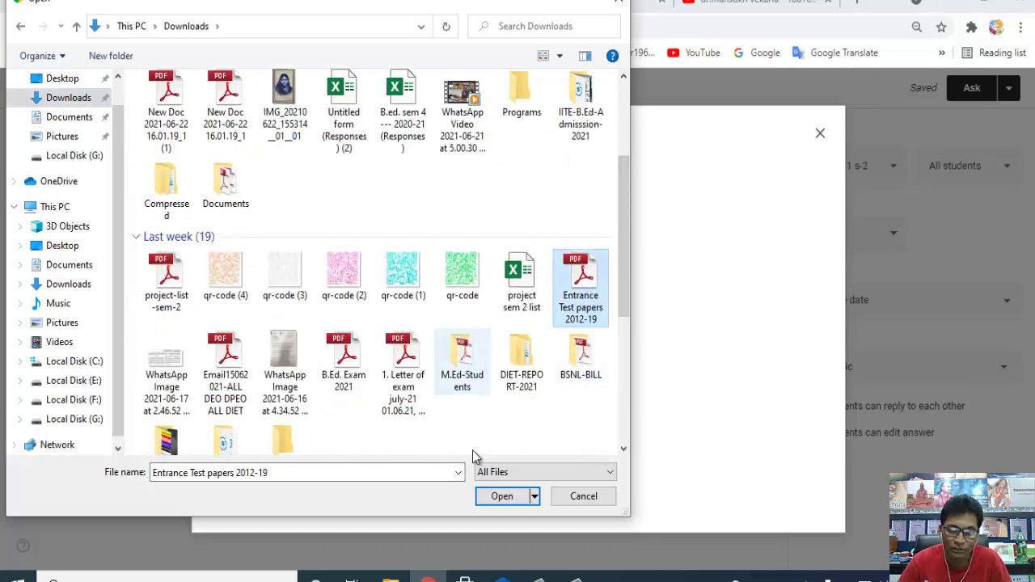
click(503, 496)
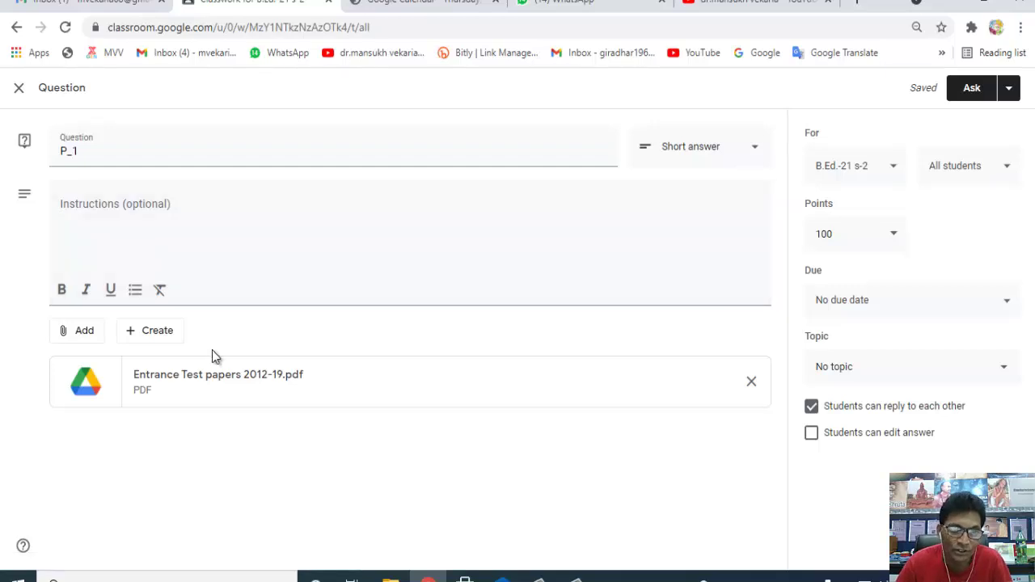
- Post P_1 to the class, then open it from the Stream sorted by status
click(971, 88)
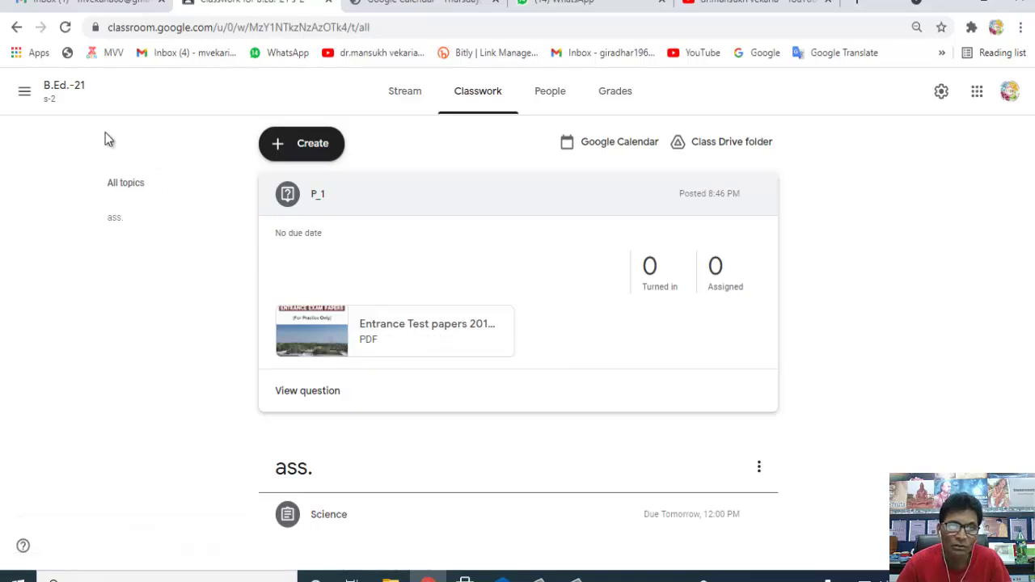
click(408, 95)
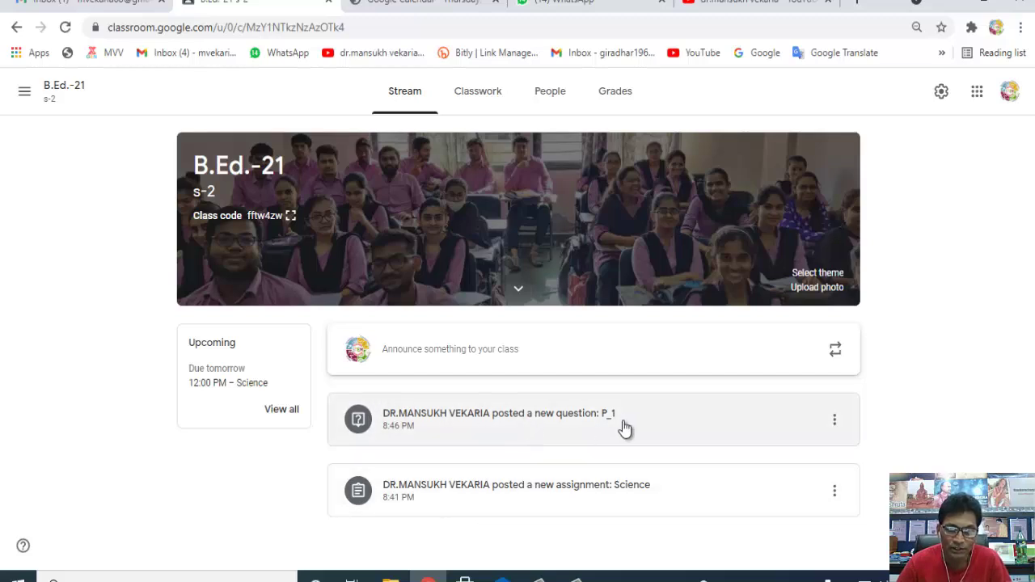
click(448, 416)
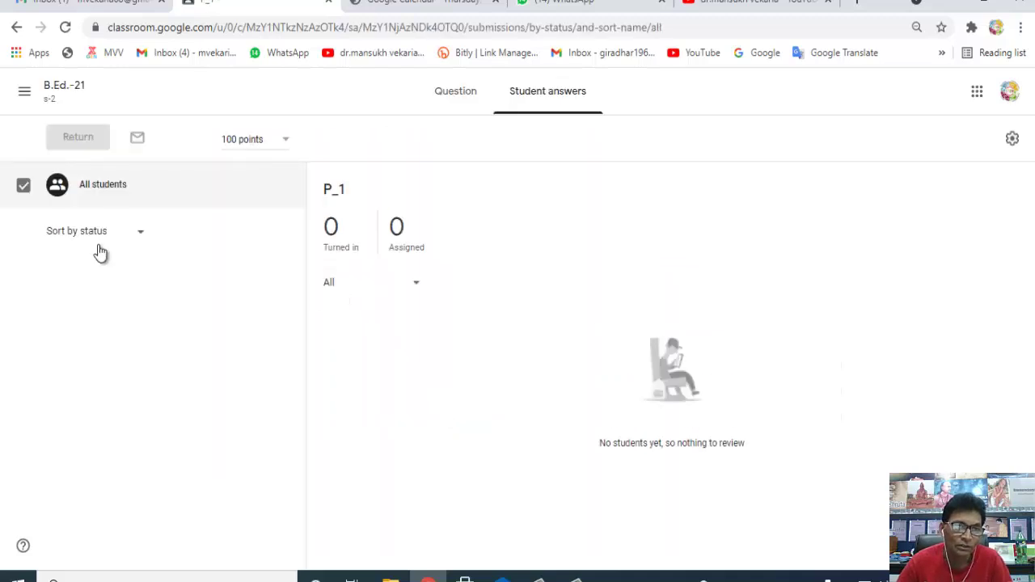
click(141, 238)
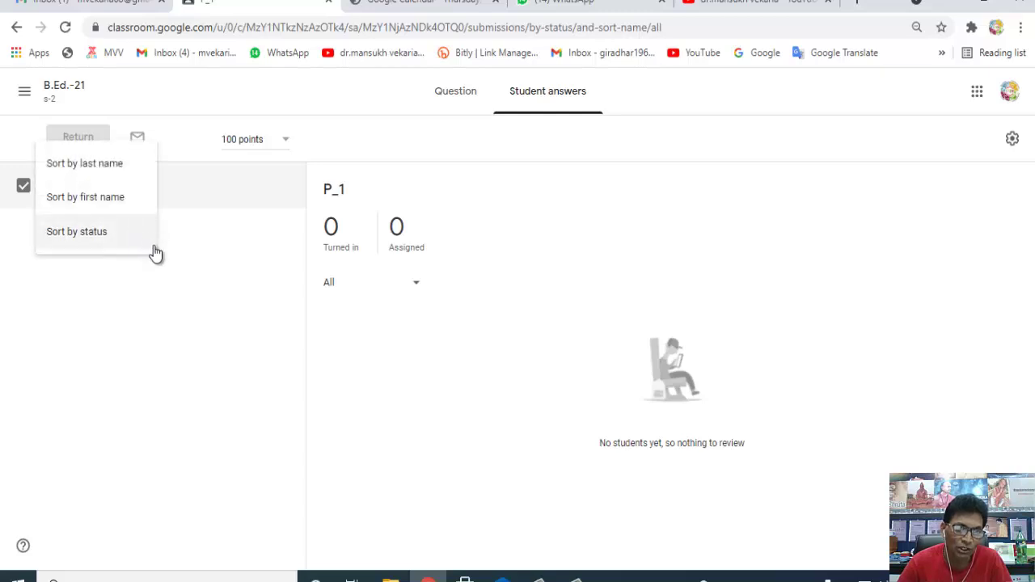
click(184, 266)
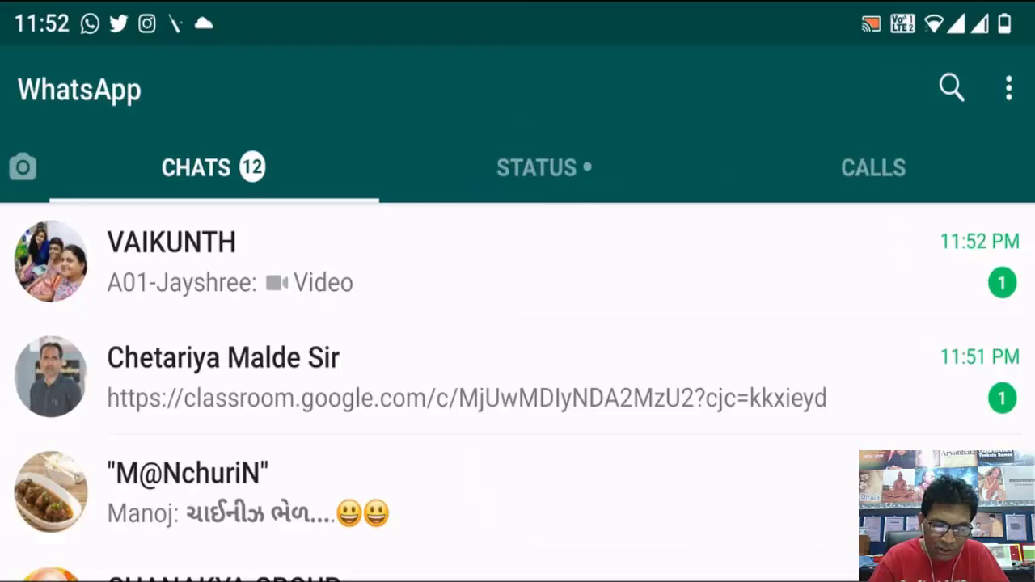
- Open the WhatsApp chat's class link in the Classroom app just once
click(323, 376)
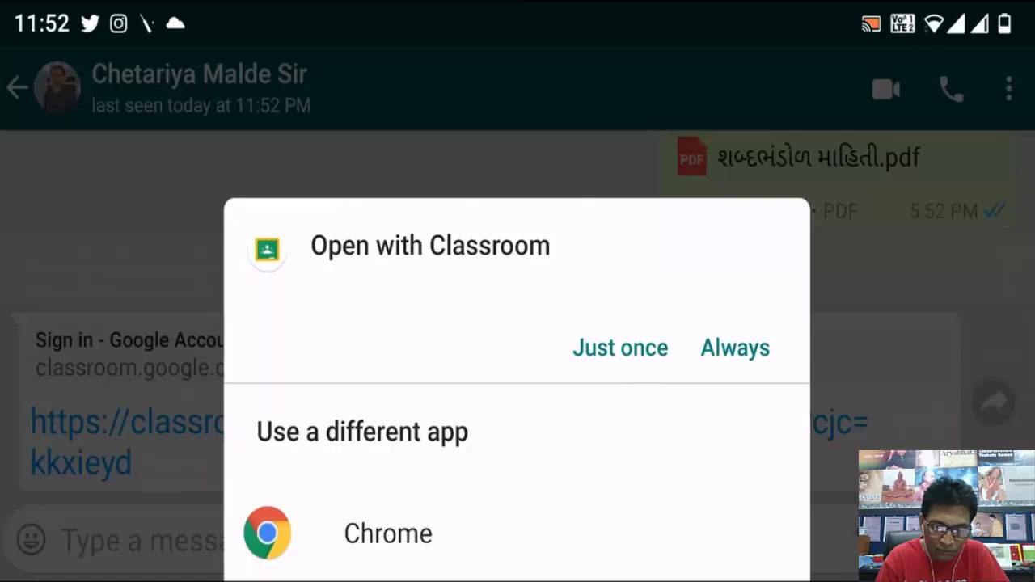
click(620, 348)
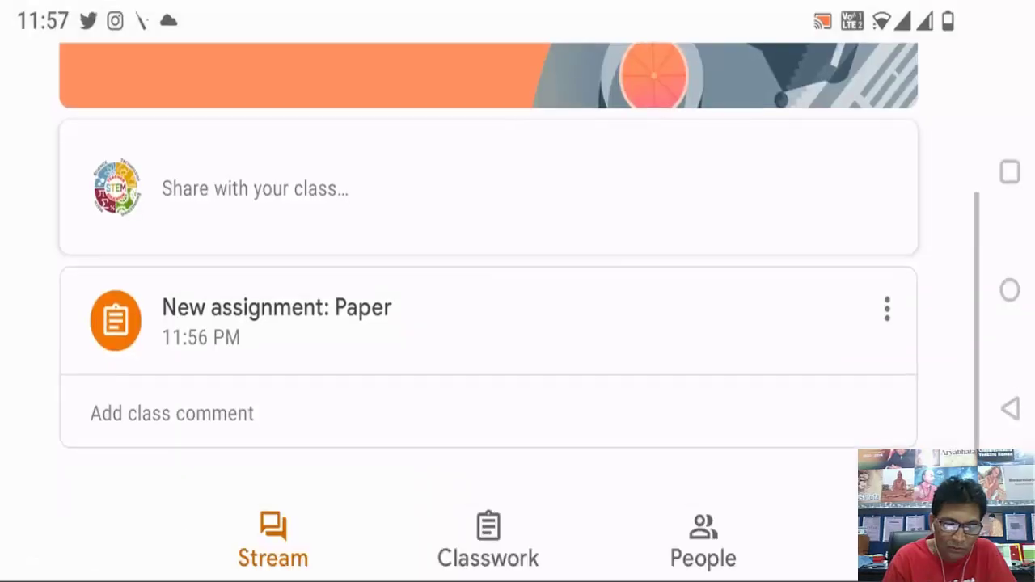
- Open the Paper assignment from the MEd class Stream
scroll(489, 308, up, 3)
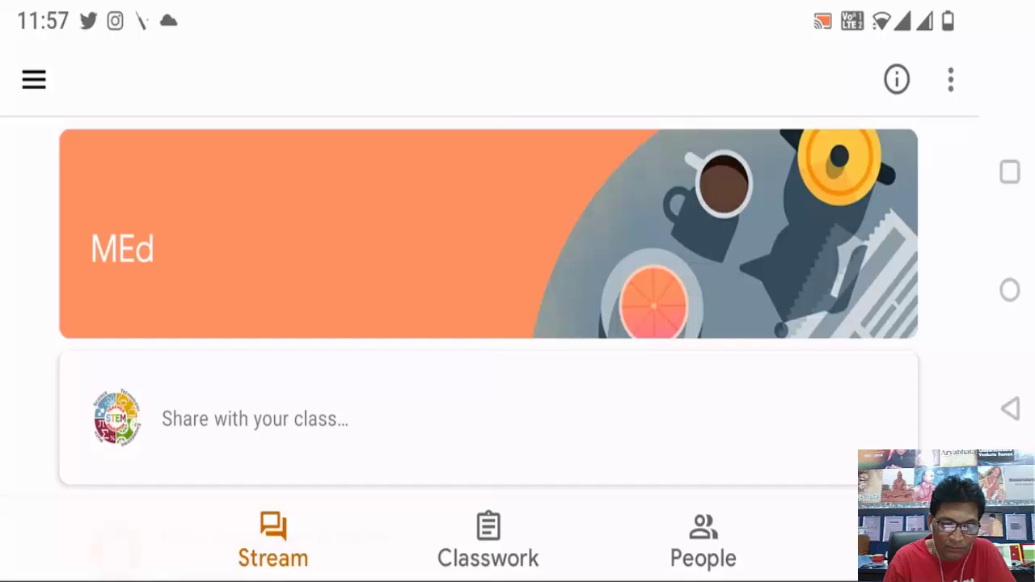
scroll(489, 307, down, 2)
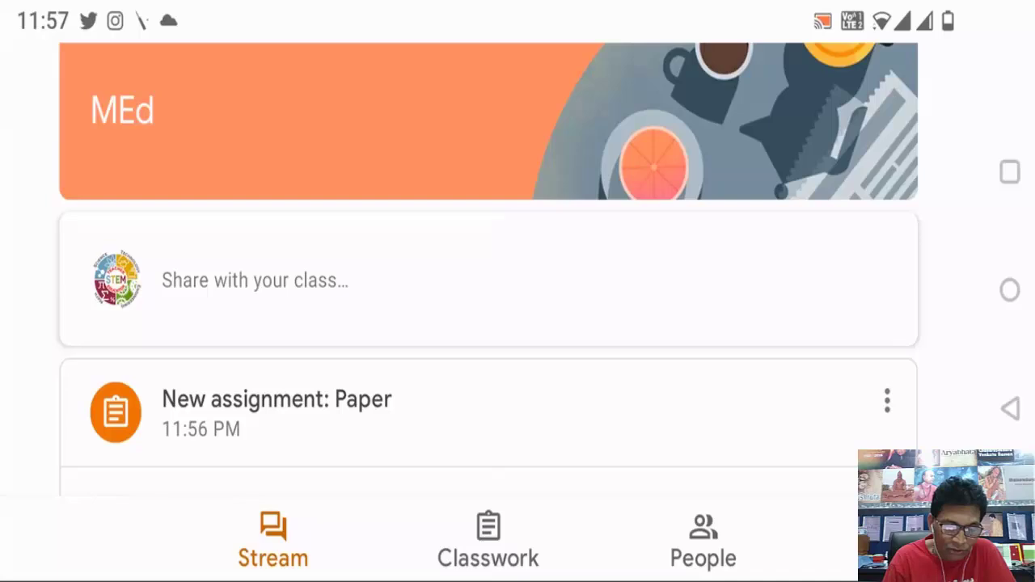
click(277, 398)
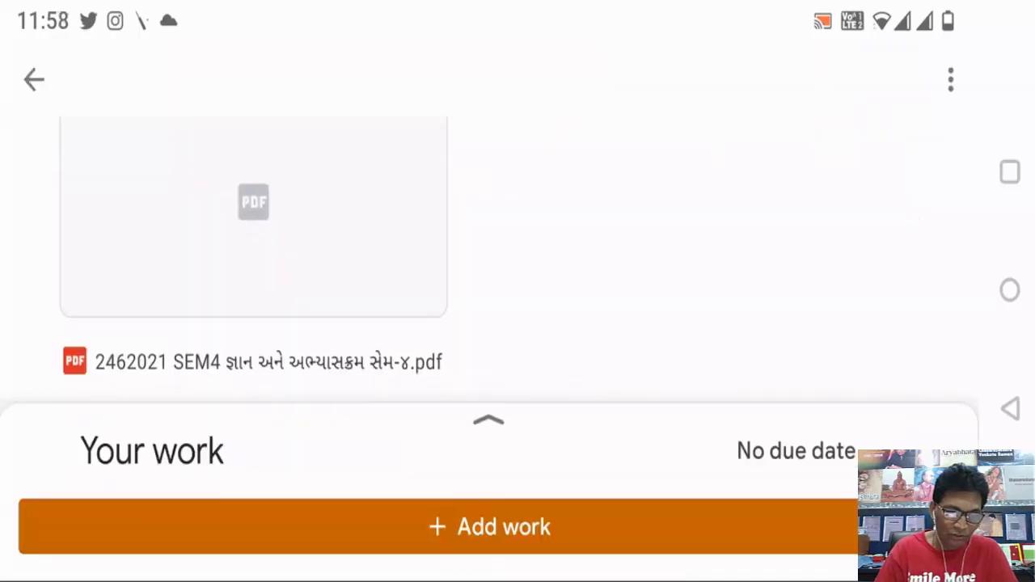
- Preview the attached SEM4 PDF, then return and show the Add work choices
scroll(253, 259, up, 3)
scroll(253, 259, down, 1)
scroll(253, 259, down, 1)
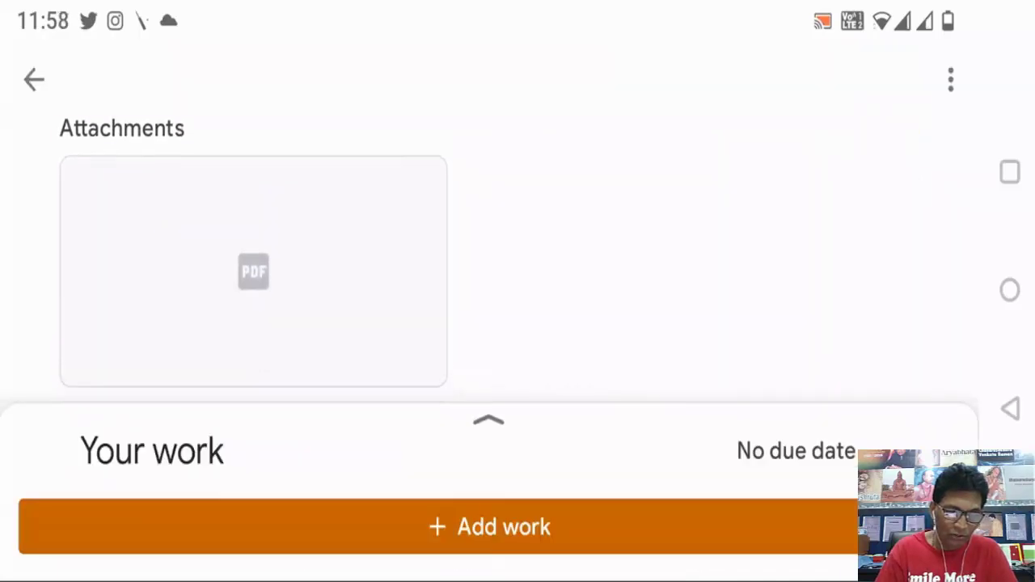
scroll(253, 259, up, 1)
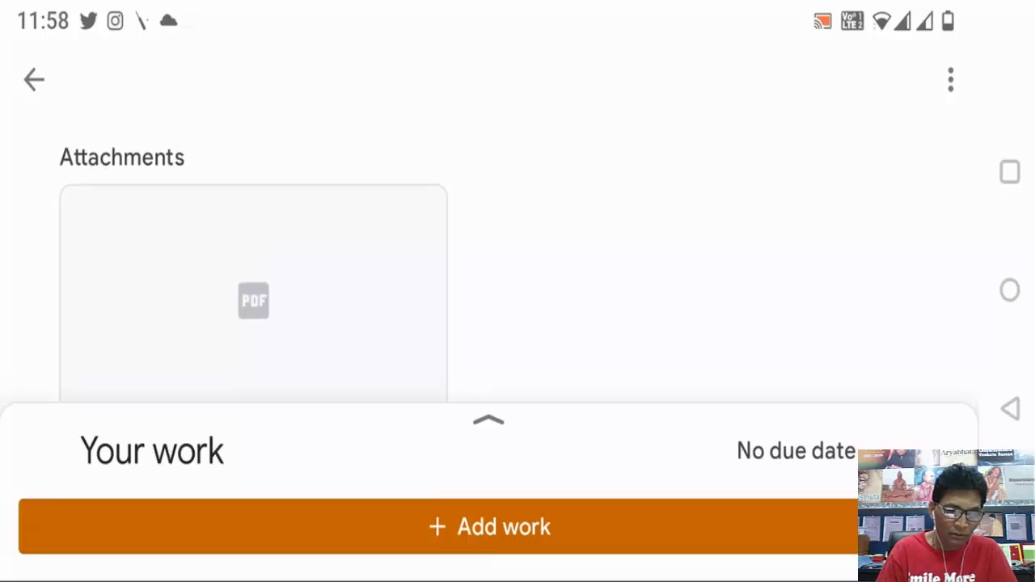
scroll(253, 258, down, 2)
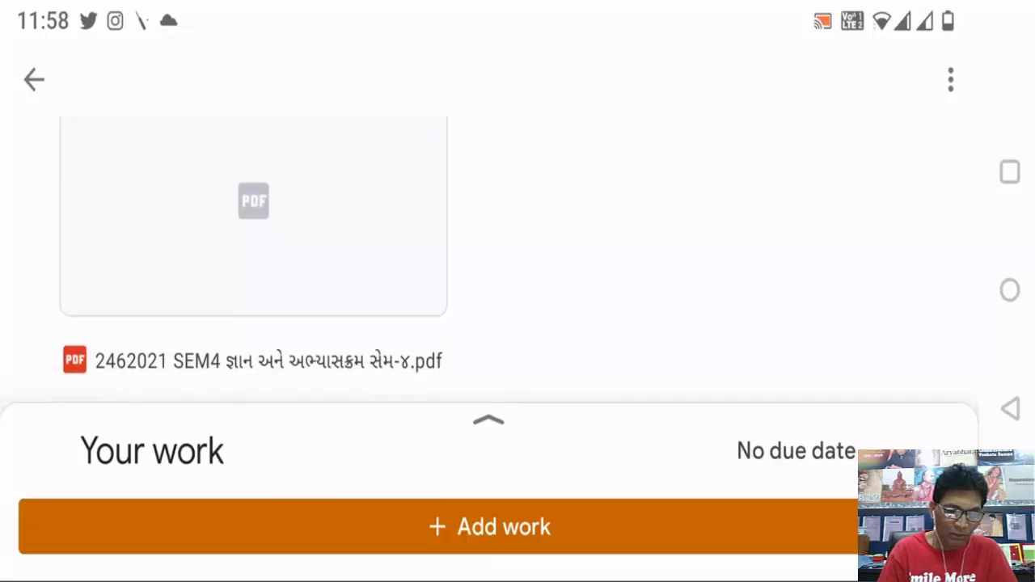
click(253, 243)
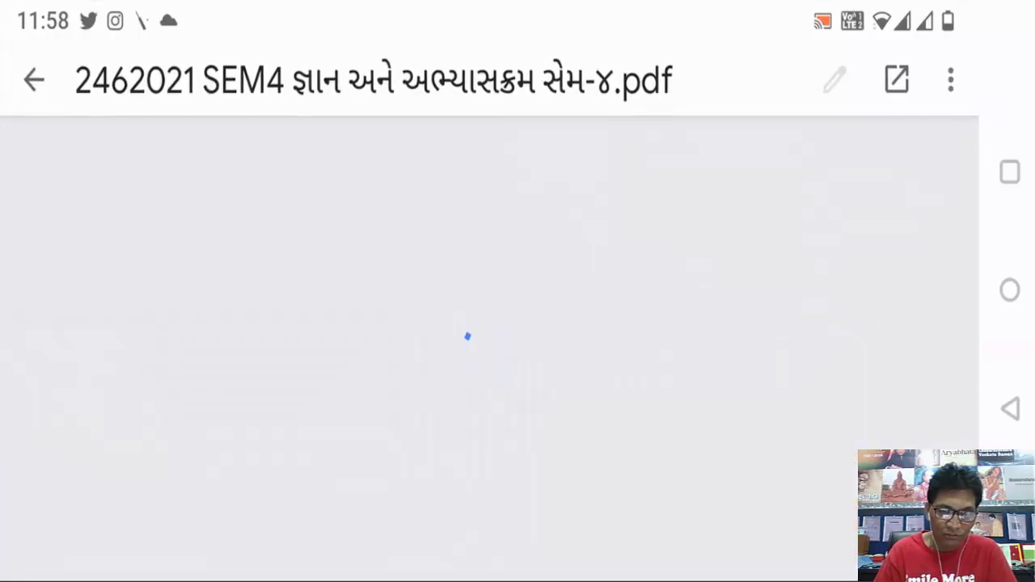
key(Escape)
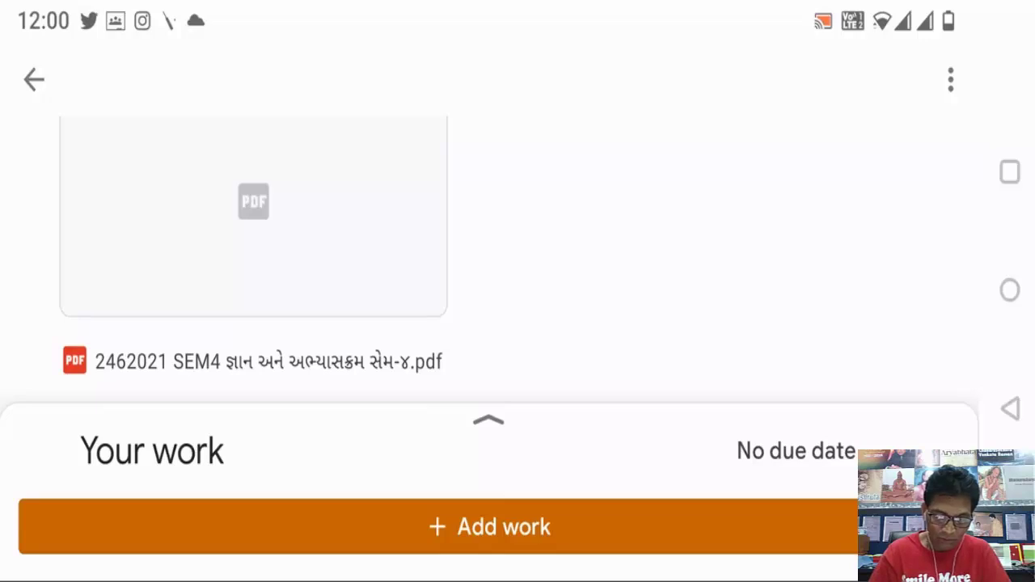
click(489, 526)
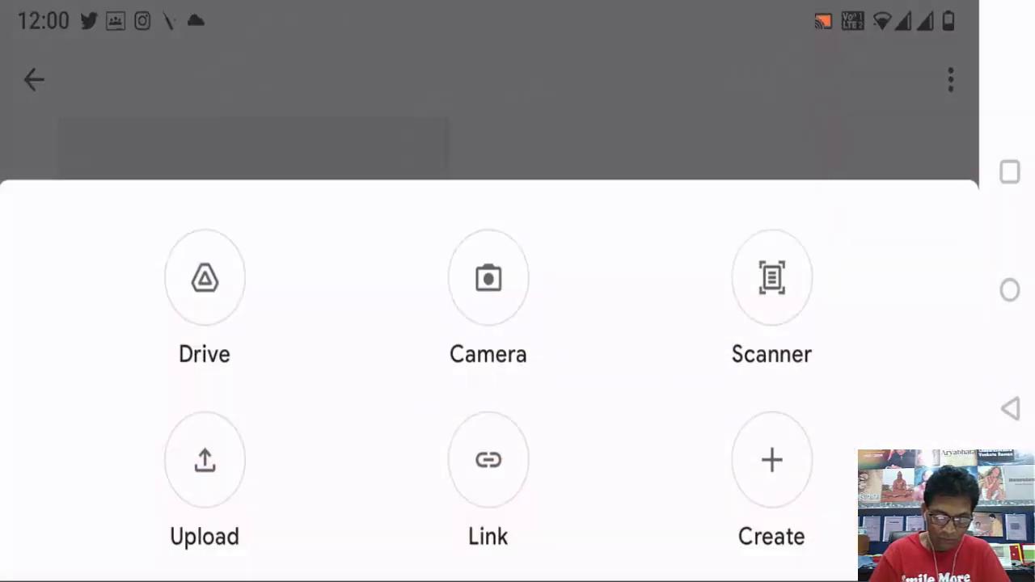